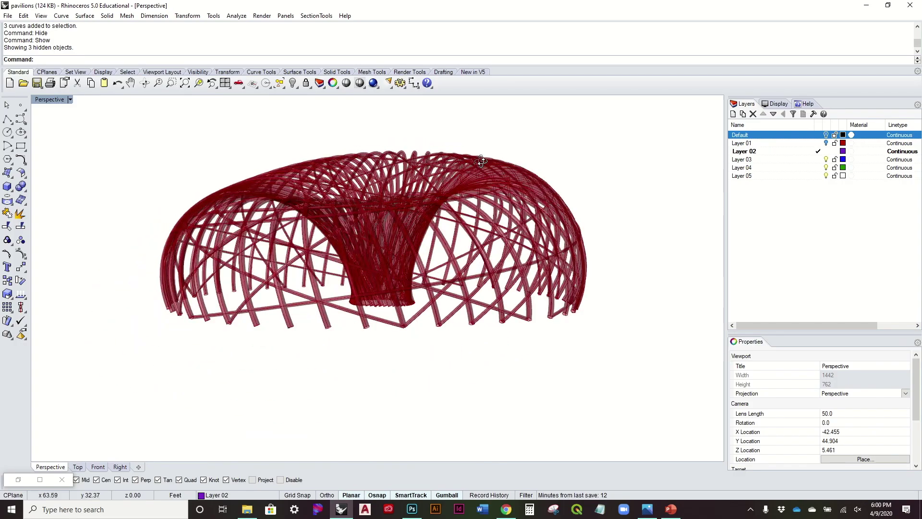
Step: Bring up the birds nest Grasshopper definition and examine its whole component network alongside the woven pavilion model
{"action": "right_click_drag", "start_coordinate": [485, 158], "coordinate": [235, 298]}
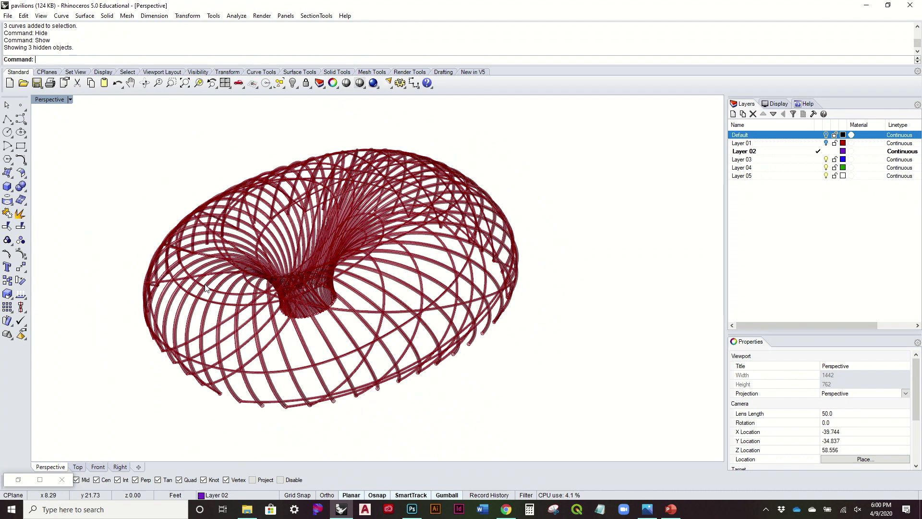
{"action": "double_click", "coordinate": [30, 479]}
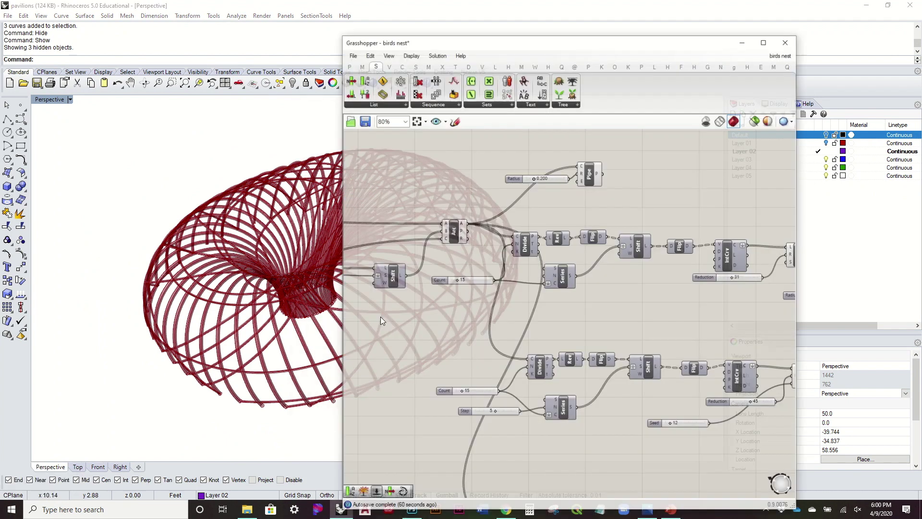
{"action": "scroll", "coordinate": [661, 227], "scroll_direction": "down", "scroll_amount": 2}
{"action": "right_click_drag", "start_coordinate": [669, 229], "coordinate": [683, 243]}
{"action": "right_click_drag", "start_coordinate": [577, 249], "coordinate": [663, 250]}
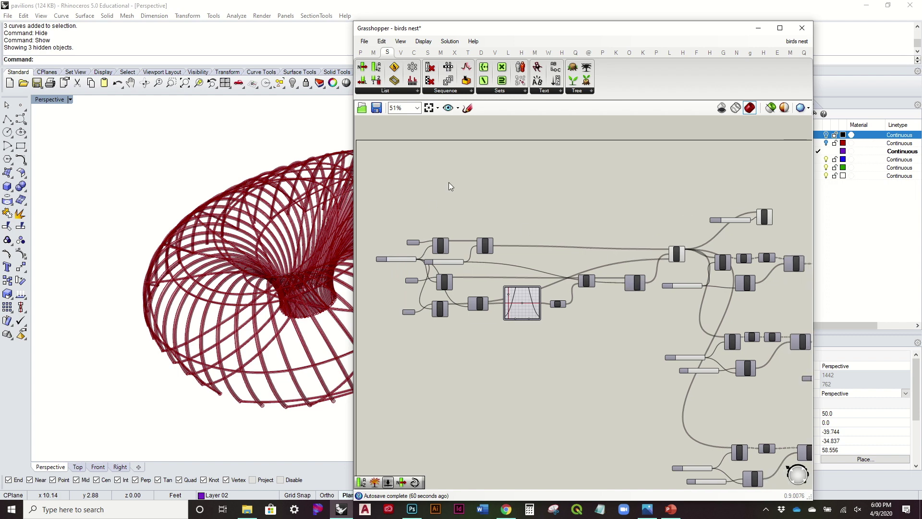
{"action": "right_click_drag", "start_coordinate": [221, 302], "coordinate": [200, 332]}
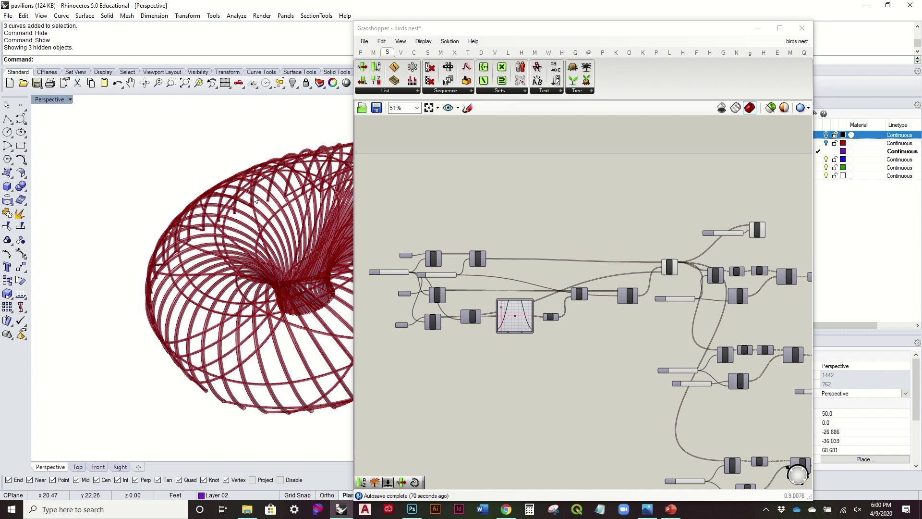
{"action": "right_click_drag", "start_coordinate": [161, 291], "coordinate": [202, 283]}
{"action": "right_click_drag", "start_coordinate": [566, 293], "coordinate": [492, 296]}
{"action": "right_click_drag", "start_coordinate": [591, 330], "coordinate": [478, 235]}
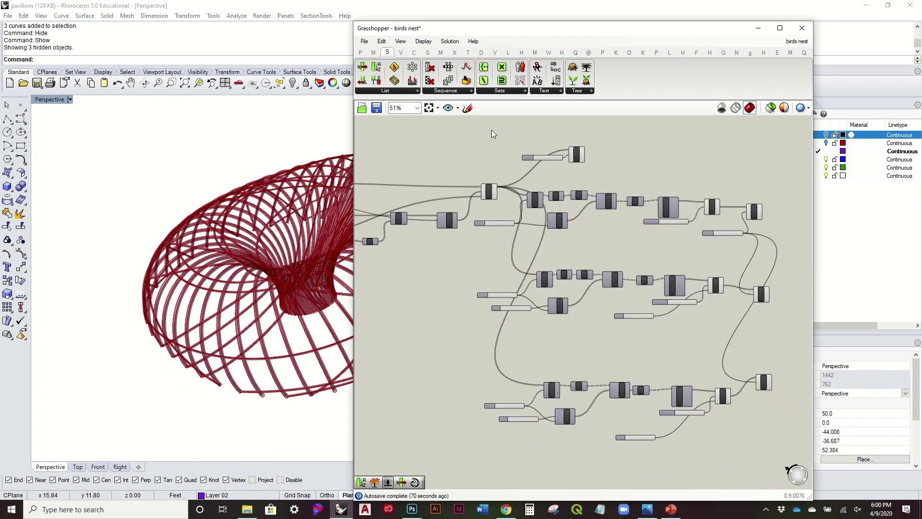
{"action": "scroll", "coordinate": [623, 299], "scroll_direction": "down", "scroll_amount": 2}
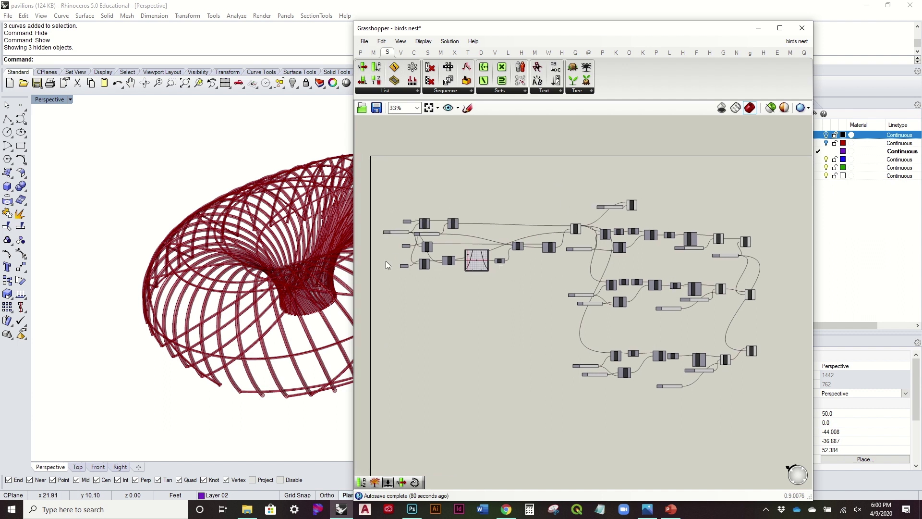
{"action": "right_click_drag", "start_coordinate": [398, 255], "coordinate": [418, 261]}
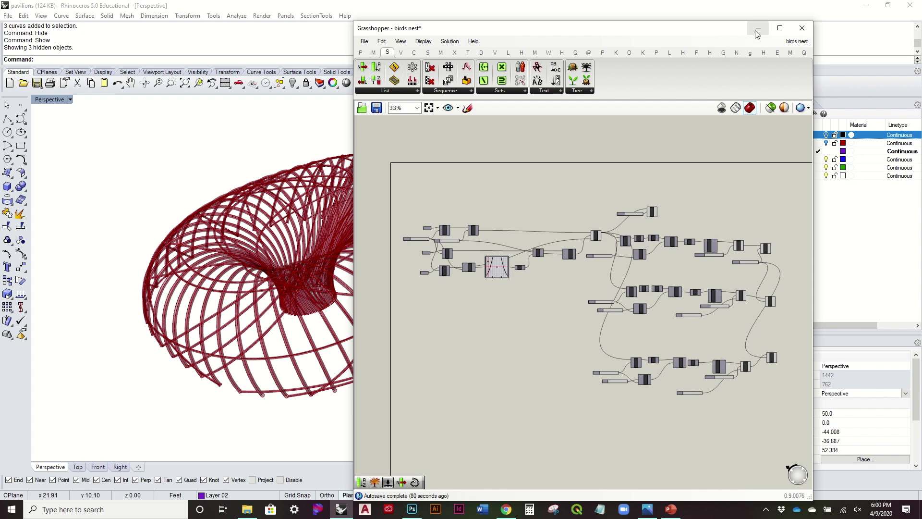
Step: Turn off the preview of all components in the birds nest definition and minimise the Grasshopper window
{"action": "left_click_drag", "start_coordinate": [789, 411], "coordinate": [422, 180]}
{"action": "right_click", "coordinate": [531, 174]}
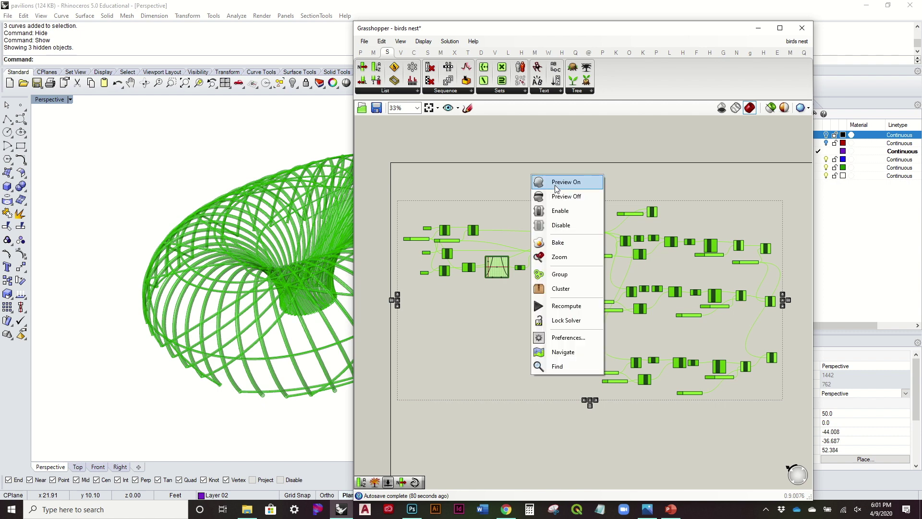
{"action": "left_click", "coordinate": [559, 196]}
{"action": "left_click", "coordinate": [754, 28]}
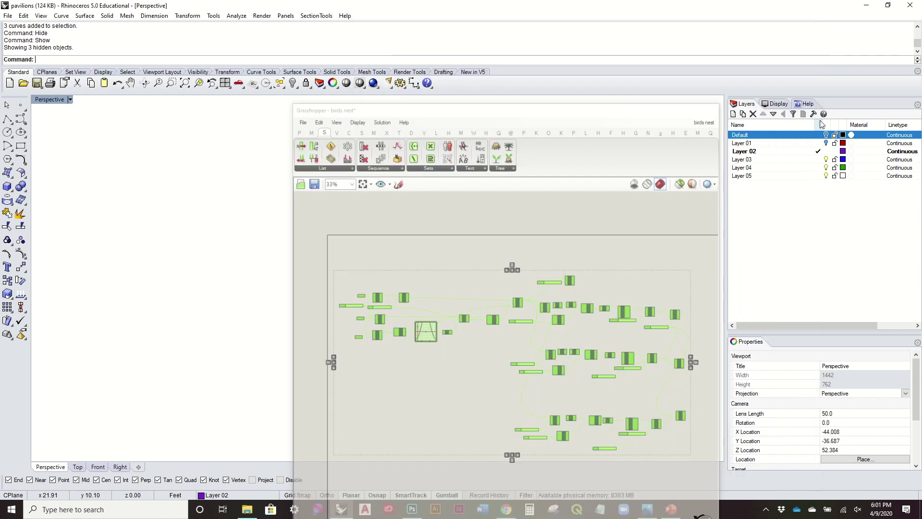
Step: Turn on the Default layer and inspect its inner, middle and outer closed curves individually
{"action": "mouse_move", "coordinate": [432, 206]}
{"action": "right_mouse_down"}
{"action": "mouse_move", "coordinate": [393, 319]}
{"action": "mouse_move", "coordinate": [397, 282]}
{"action": "mouse_move", "coordinate": [440, 194]}
{"action": "right_mouse_up"}
{"action": "left_click", "coordinate": [436, 199]}
{"action": "left_click", "coordinate": [306, 269]}
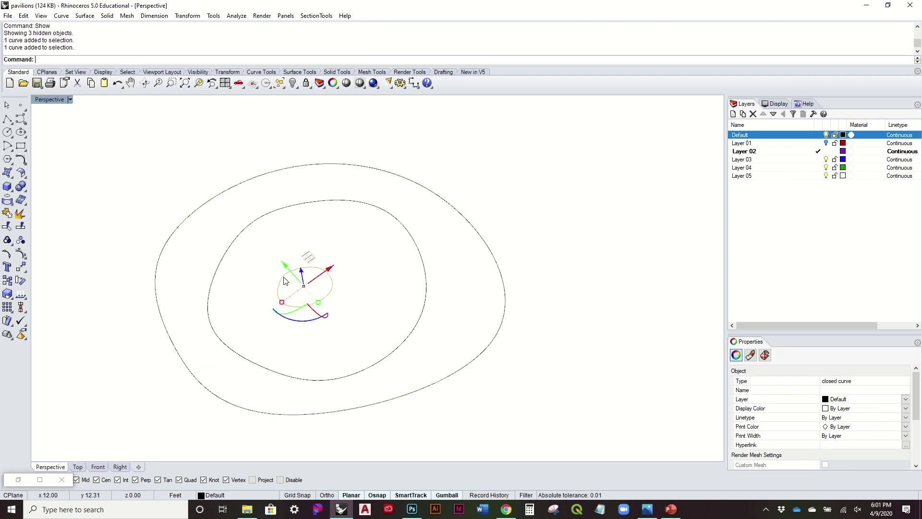
{"action": "left_click", "coordinate": [233, 260]}
{"action": "left_click", "coordinate": [230, 251]}
{"action": "right_click_drag", "start_coordinate": [245, 261], "coordinate": [190, 281]}
{"action": "left_click", "coordinate": [460, 258]}
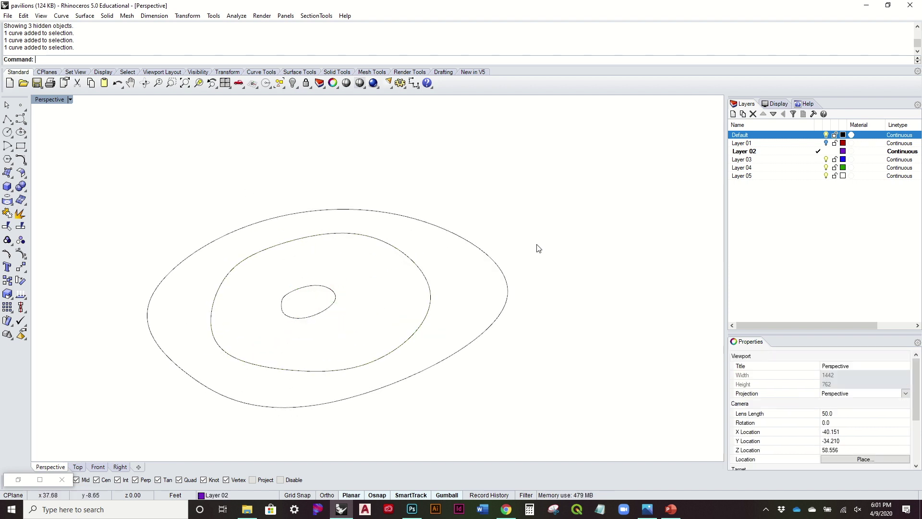
{"action": "right_click_drag", "start_coordinate": [538, 250], "coordinate": [534, 287]}
Step: Restore the Grasshopper window and examine the Curve, Divide, Shift, Range, graph mapper and Move components up to the Arc
{"action": "left_click", "coordinate": [36, 478]}
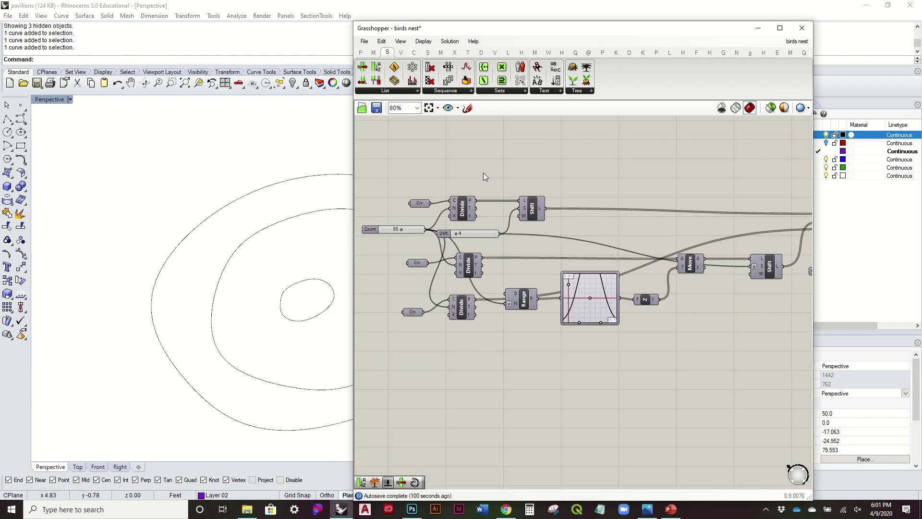
{"action": "scroll", "coordinate": [602, 244], "scroll_direction": "up", "scroll_amount": 2}
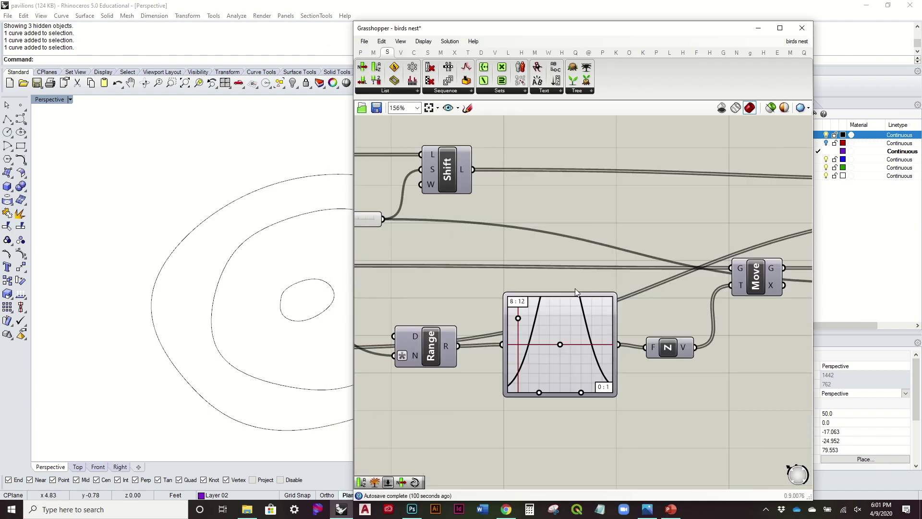
{"action": "scroll", "coordinate": [533, 295], "scroll_direction": "down", "scroll_amount": 2}
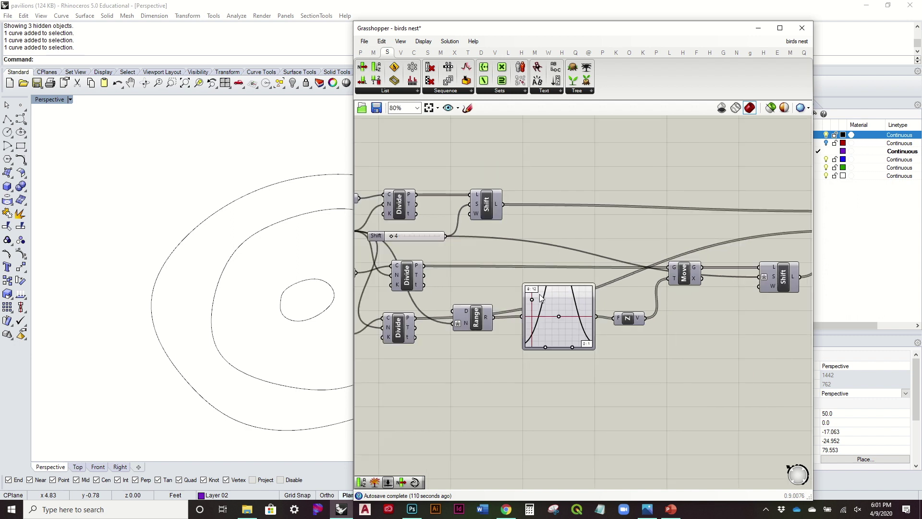
{"action": "right_click_drag", "start_coordinate": [627, 277], "coordinate": [648, 279]}
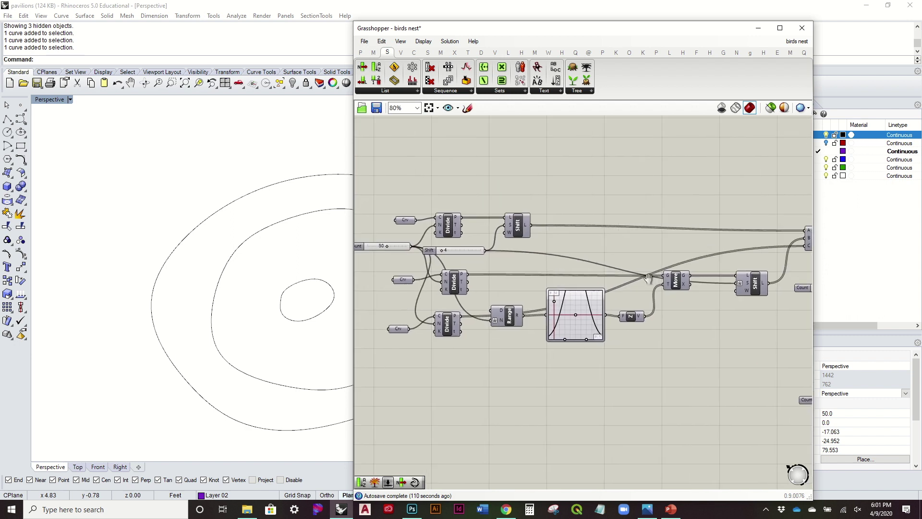
{"action": "scroll", "coordinate": [595, 212], "scroll_direction": "down", "scroll_amount": 2}
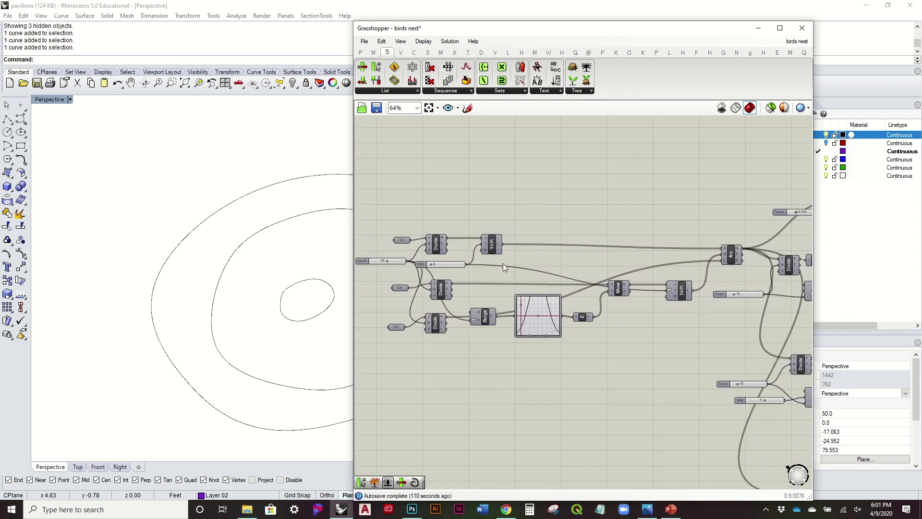
{"action": "right_click_drag", "start_coordinate": [546, 250], "coordinate": [516, 266]}
{"action": "right_click_drag", "start_coordinate": [677, 278], "coordinate": [571, 270]}
{"action": "right_click_drag", "start_coordinate": [408, 250], "coordinate": [469, 238]}
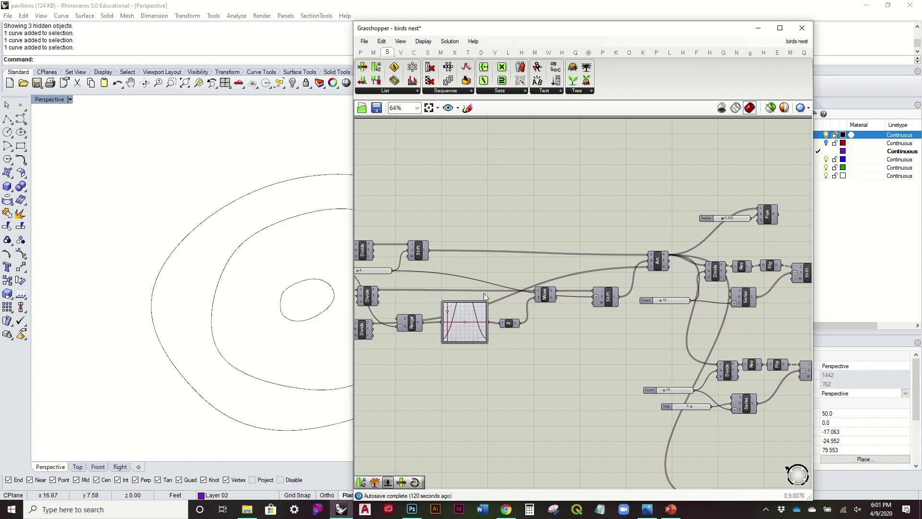
{"action": "right_click_drag", "start_coordinate": [483, 293], "coordinate": [544, 276]}
{"action": "scroll", "coordinate": [445, 261], "scroll_direction": "up", "scroll_amount": 2}
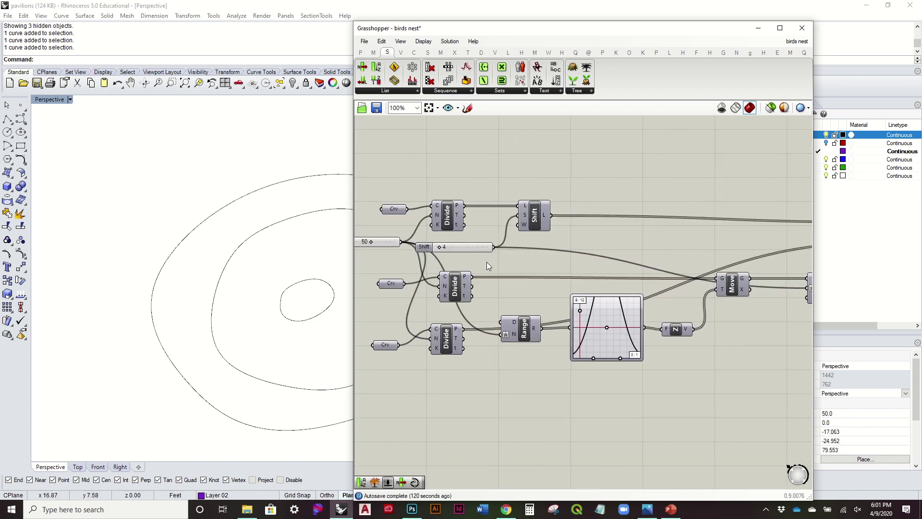
{"action": "scroll", "coordinate": [487, 262], "scroll_direction": "down", "scroll_amount": 2}
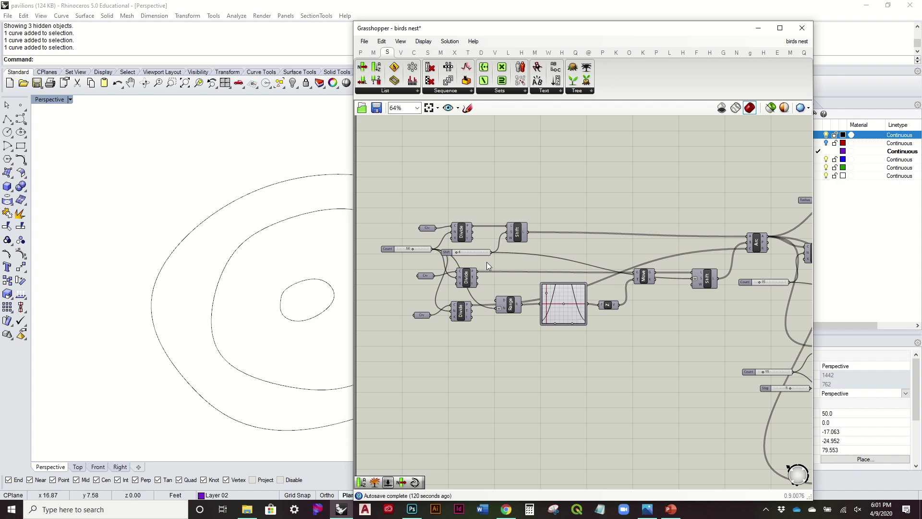
{"action": "scroll", "coordinate": [487, 262], "scroll_direction": "up", "scroll_amount": 1}
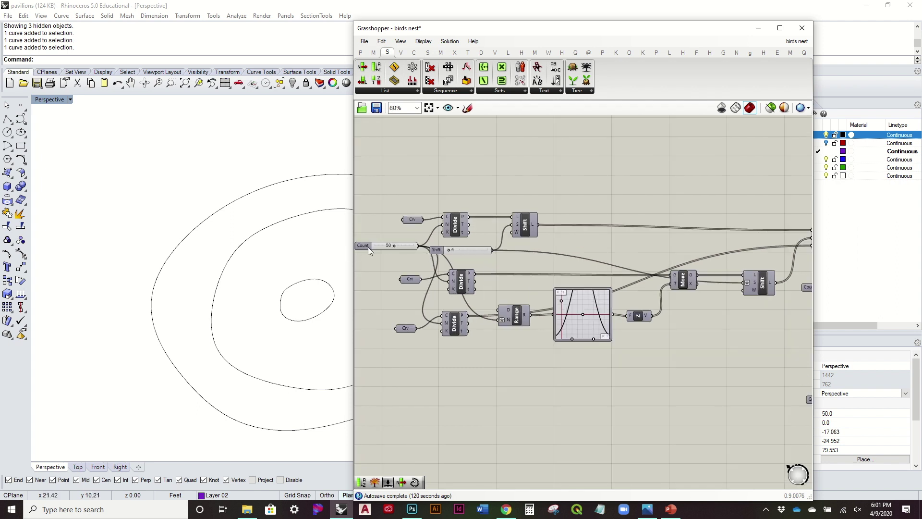
Step: Turn on the preview of the Pipe component fed by the Arc and inspect the piped arcs in the model
{"action": "right_click_drag", "start_coordinate": [545, 283], "coordinate": [377, 273]}
{"action": "scroll", "coordinate": [377, 273], "scroll_direction": "down", "scroll_amount": 2}
{"action": "right_click_drag", "start_coordinate": [642, 299], "coordinate": [484, 262]}
{"action": "left_click", "coordinate": [486, 167]}
{"action": "right_click", "coordinate": [486, 168]}
{"action": "left_click", "coordinate": [502, 187]}
{"action": "right_click_drag", "start_coordinate": [502, 187], "coordinate": [552, 197]}
{"action": "right_click_drag", "start_coordinate": [266, 258], "coordinate": [287, 194]}
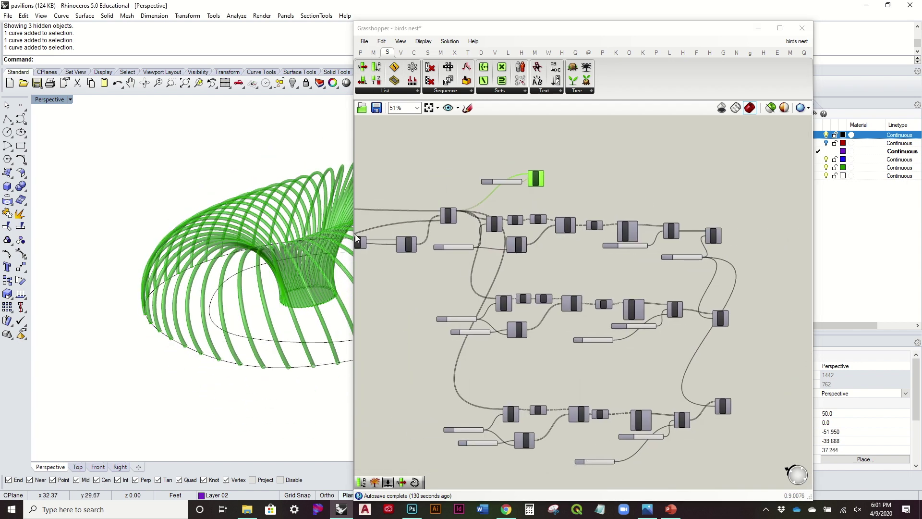
Step: Try the Count slider feeding the curve divisions at 42 and restore it to 50
{"action": "right_click_drag", "start_coordinate": [461, 268], "coordinate": [662, 304]}
{"action": "right_click_drag", "start_coordinate": [407, 276], "coordinate": [457, 294]}
{"action": "right_click_drag", "start_coordinate": [276, 269], "coordinate": [265, 331]}
{"action": "right_click_drag", "start_coordinate": [406, 264], "coordinate": [520, 263]}
{"action": "scroll", "coordinate": [520, 263], "scroll_direction": "up", "scroll_amount": 4}
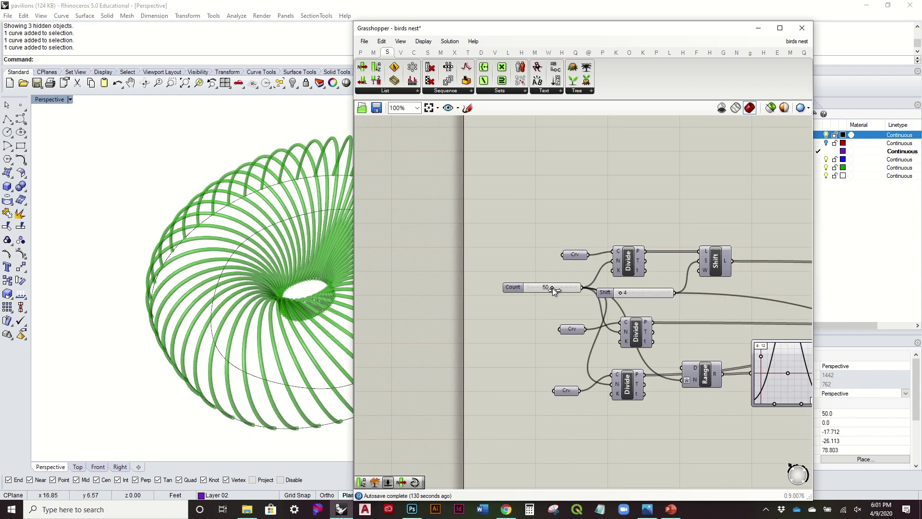
{"action": "left_click_drag", "start_coordinate": [556, 287], "coordinate": [557, 287]}
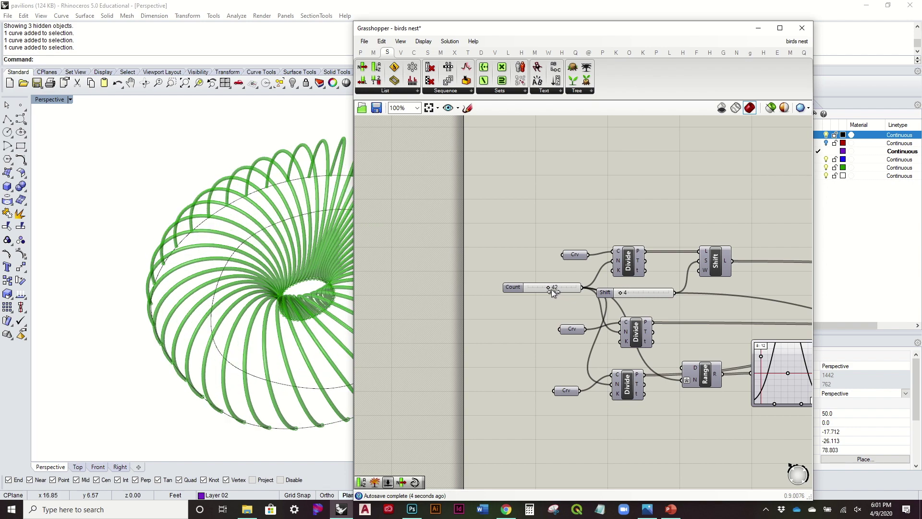
{"action": "double_click", "coordinate": [563, 290]}
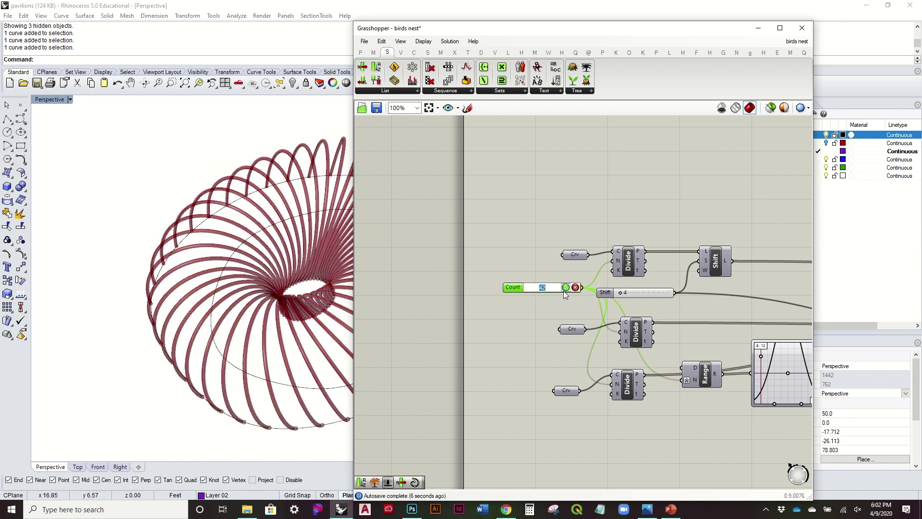
{"action": "key", "text": "Return"}
{"action": "right_click_drag", "start_coordinate": [283, 269], "coordinate": [251, 179]}
{"action": "left_click", "coordinate": [521, 181]}
Step: Create a new blank Grasshopper definition
{"action": "left_click", "coordinate": [361, 53]}
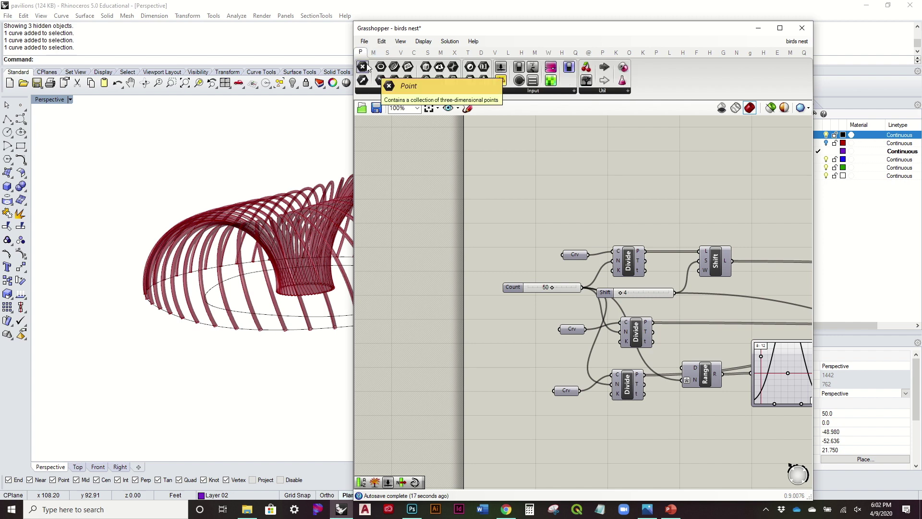
{"action": "left_click", "coordinate": [364, 41]}
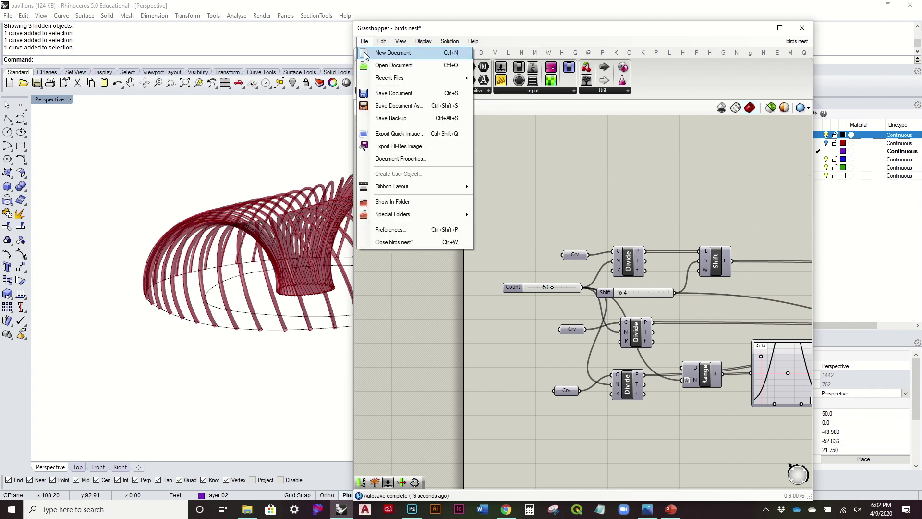
{"action": "left_click", "coordinate": [379, 49]}
{"action": "scroll", "coordinate": [223, 216], "scroll_direction": "up", "scroll_amount": 8}
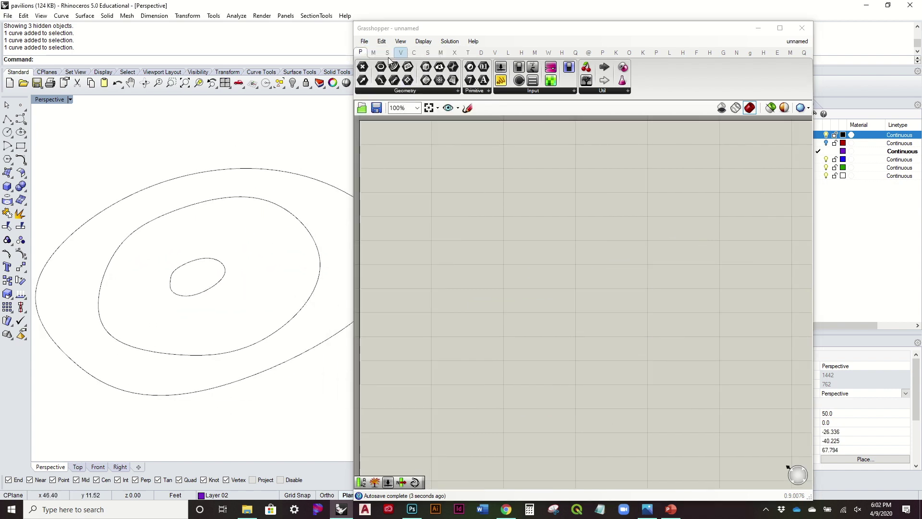
Step: Add a Curve parameter and reference the small innermost curve in it
{"action": "left_click_drag", "start_coordinate": [394, 68], "coordinate": [457, 177]}
{"action": "right_click", "coordinate": [457, 178]}
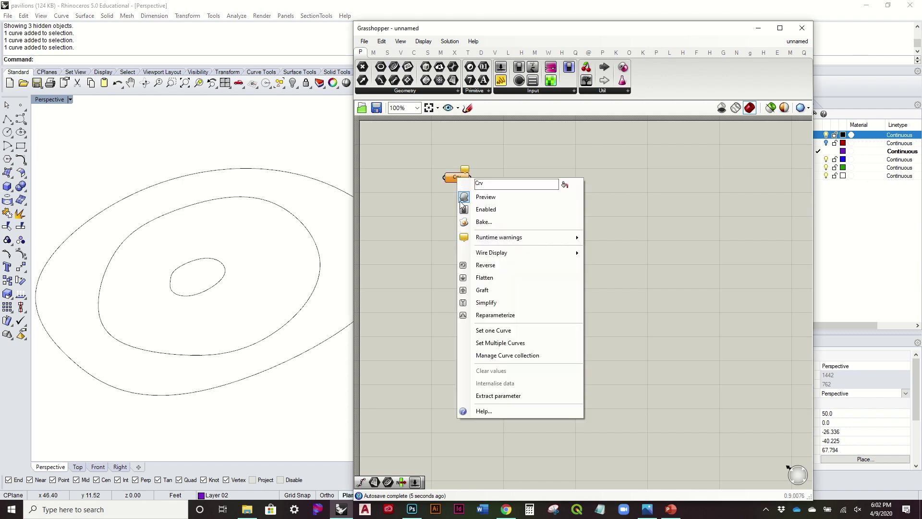
{"action": "left_click", "coordinate": [475, 329]}
{"action": "left_click", "coordinate": [219, 266]}
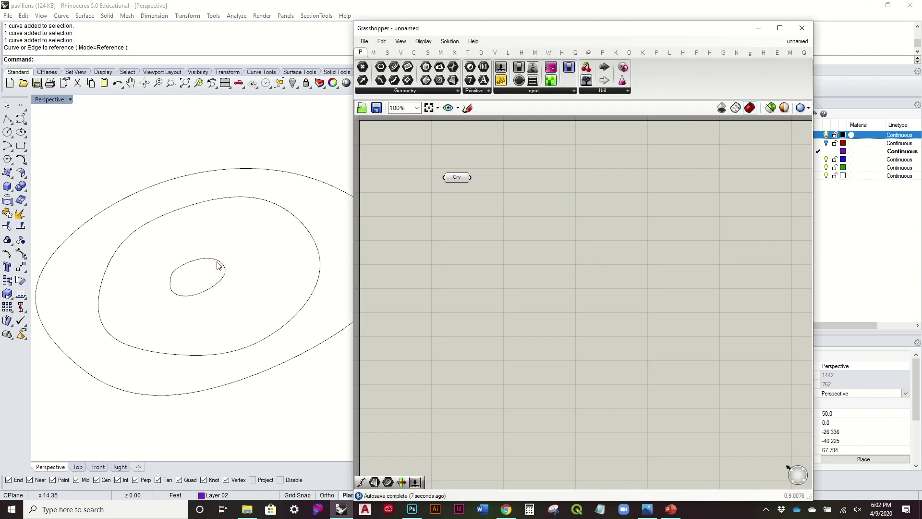
Step: Copy the Curve parameter below the first and reference the middle curve in the copy
{"action": "left_click", "coordinate": [460, 178]}
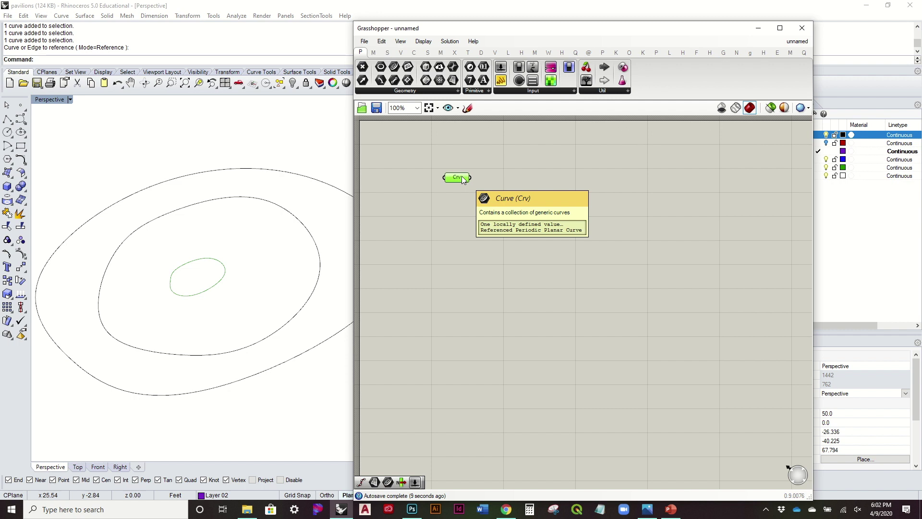
{"action": "left_click_drag", "start_coordinate": [461, 178], "coordinate": [460, 217], "text": "alt"}
{"action": "left_click_drag", "start_coordinate": [321, 315], "coordinate": [267, 265]}
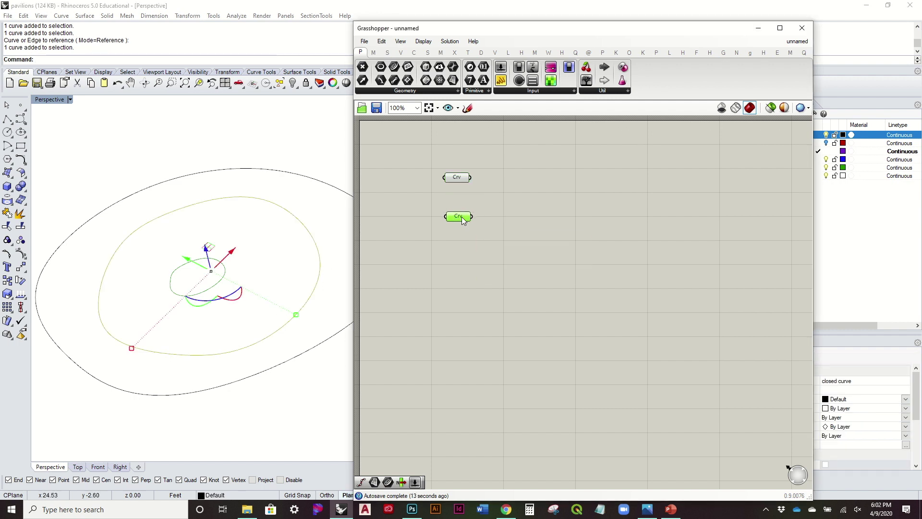
{"action": "right_click", "coordinate": [462, 218]}
{"action": "left_click", "coordinate": [500, 351]}
Step: Copy the second Curve parameter below it and reference the outermost curve in the copy
{"action": "left_click_drag", "start_coordinate": [458, 216], "coordinate": [465, 300], "text": "alt"}
{"action": "left_click_drag", "start_coordinate": [320, 390], "coordinate": [278, 353]}
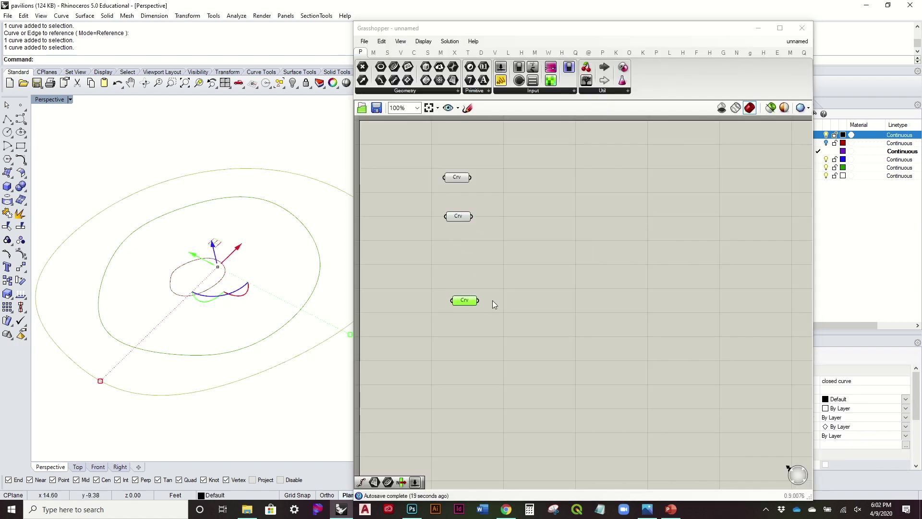
{"action": "right_click", "coordinate": [465, 300]}
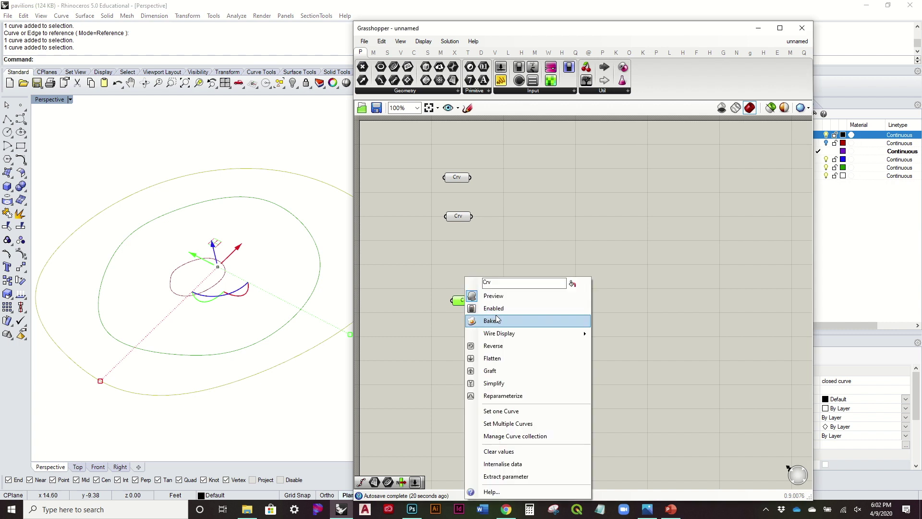
{"action": "left_click", "coordinate": [504, 411]}
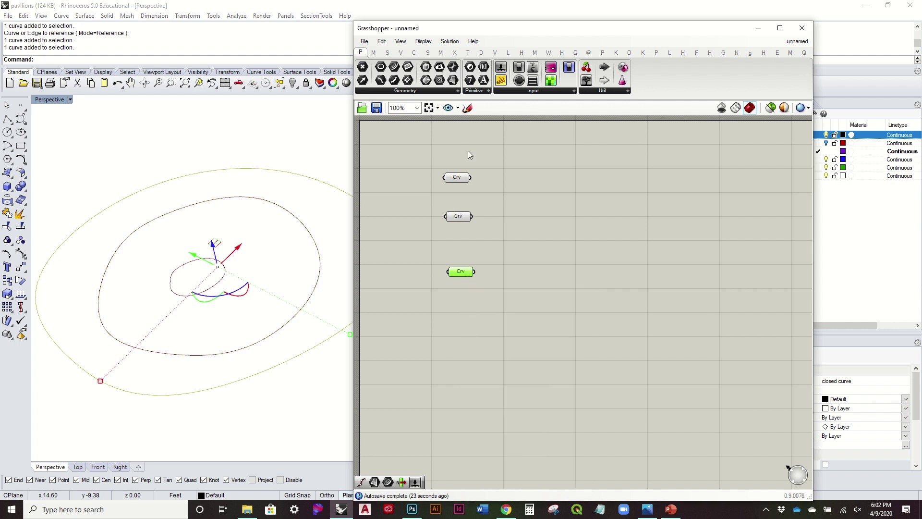
Step: Add a Divide Curve component beside each of the three Curve parameters and connect each curve to its C input
{"action": "left_click", "coordinate": [414, 52]}
{"action": "left_click_drag", "start_coordinate": [448, 67], "coordinate": [532, 173]}
{"action": "scroll", "coordinate": [486, 187], "scroll_direction": "up", "scroll_amount": 2}
{"action": "left_click_drag", "start_coordinate": [420, 172], "coordinate": [437, 160]}
{"action": "left_click_drag", "start_coordinate": [523, 157], "coordinate": [572, 271]}
{"action": "left_click_drag", "start_coordinate": [464, 232], "coordinate": [558, 330]}
{"action": "left_click_drag", "start_coordinate": [466, 319], "coordinate": [565, 334]}
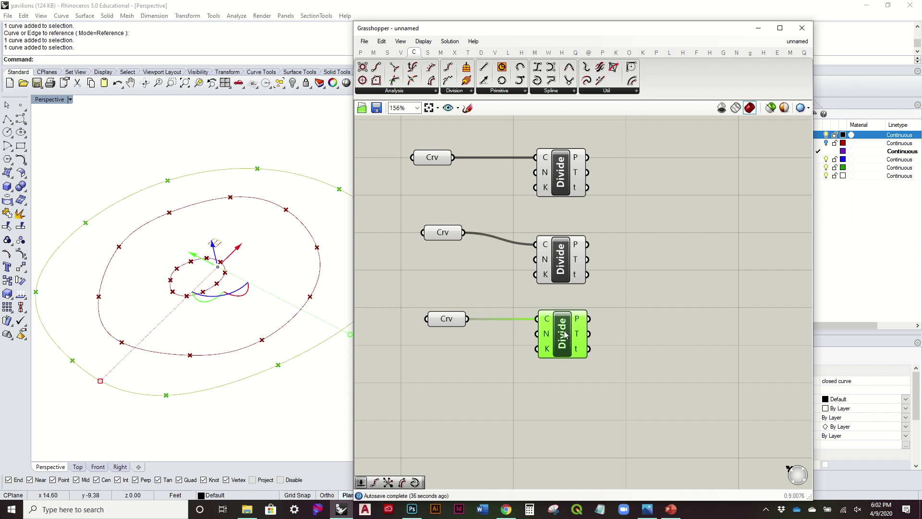
Step: Add a number slider set to 50 and connect it to the N input of all three Divide Curve components
{"action": "double_click", "coordinate": [428, 274]}
{"action": "type", "text": "50"}
{"action": "key", "text": "Return"}
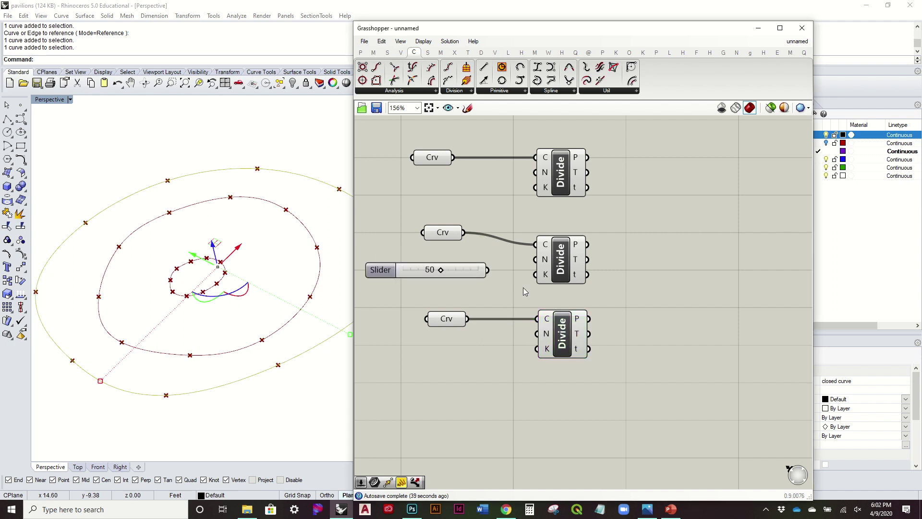
{"action": "left_click_drag", "start_coordinate": [486, 268], "coordinate": [535, 172]}
{"action": "left_click_drag", "start_coordinate": [460, 269], "coordinate": [535, 259]}
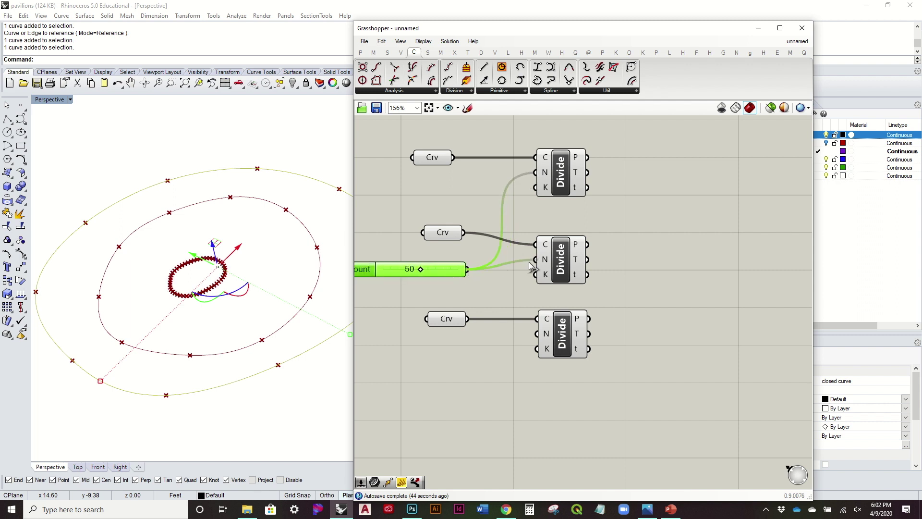
{"action": "left_click_drag", "start_coordinate": [512, 321], "coordinate": [540, 339]}
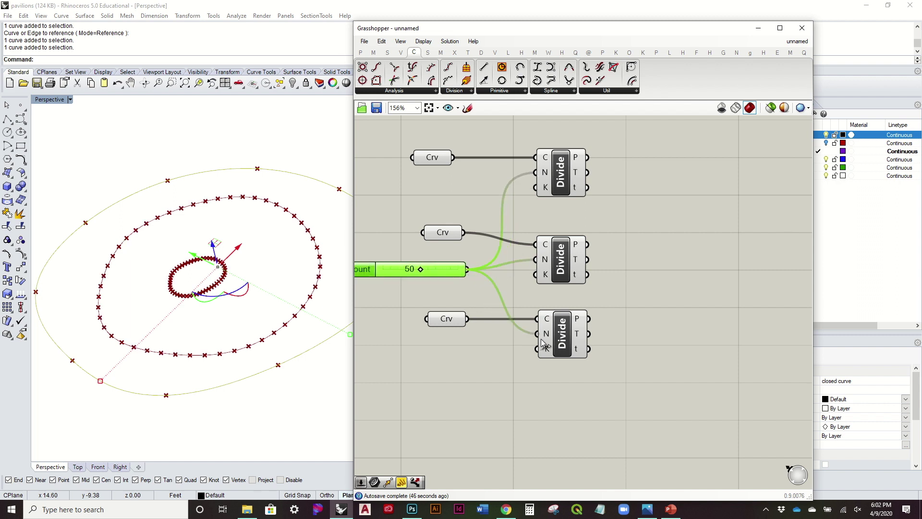
{"action": "left_click", "coordinate": [521, 304]}
Step: Examine the division points on the three curves in the perspective view from several angles
{"action": "right_click_drag", "start_coordinate": [241, 279], "coordinate": [241, 324]}
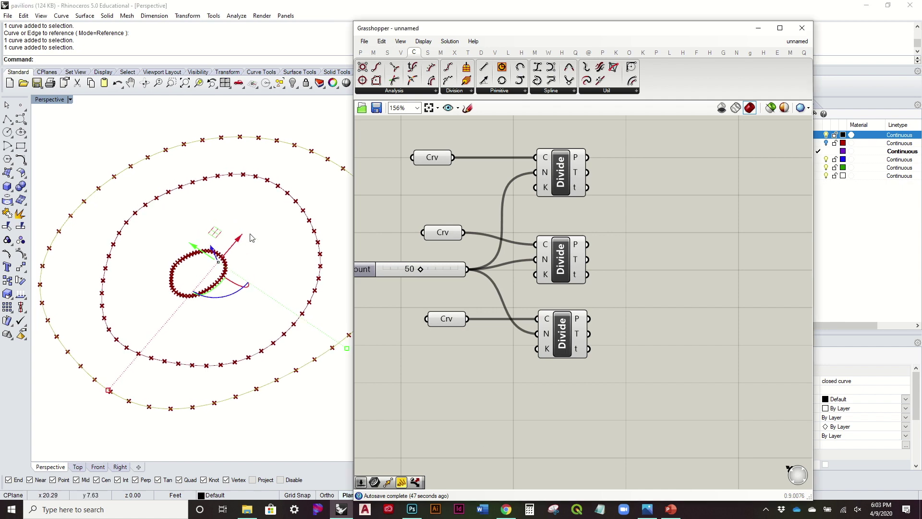
{"action": "left_click", "coordinate": [243, 255]}
{"action": "scroll", "coordinate": [201, 267], "scroll_direction": "up", "scroll_amount": 5}
{"action": "scroll", "coordinate": [202, 267], "scroll_direction": "down", "scroll_amount": 5}
{"action": "right_click_drag", "start_coordinate": [202, 263], "coordinate": [237, 222]}
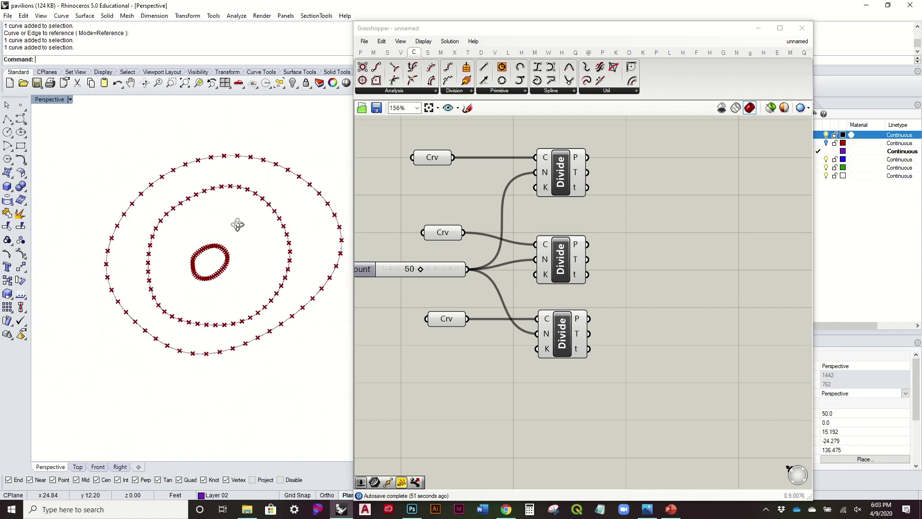
{"action": "right_click_drag", "start_coordinate": [237, 225], "coordinate": [258, 198]}
{"action": "left_click", "coordinate": [587, 229]}
{"action": "right_click_drag", "start_coordinate": [587, 229], "coordinate": [562, 231]}
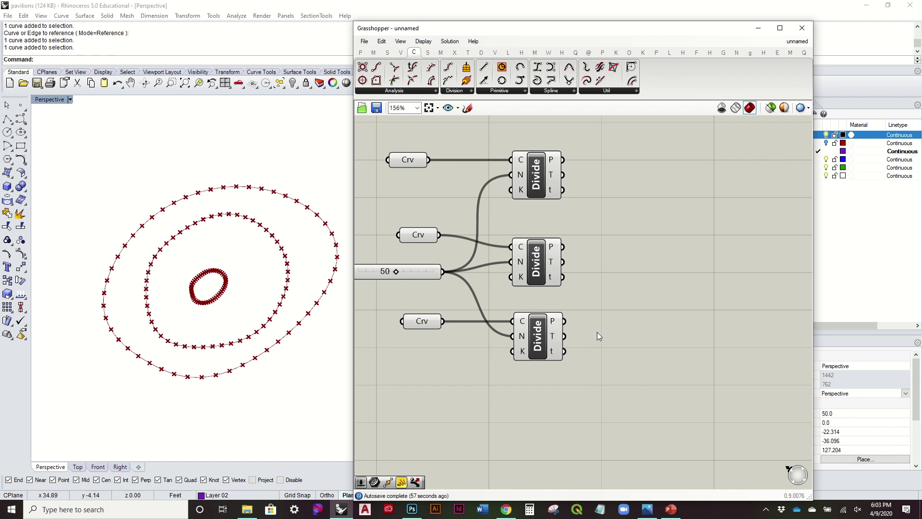
{"action": "right_click_drag", "start_coordinate": [598, 335], "coordinate": [629, 315]}
{"action": "right_click_drag", "start_coordinate": [305, 288], "coordinate": [283, 231]}
{"action": "right_click_drag", "start_coordinate": [195, 302], "coordinate": [207, 283]}
{"action": "left_click_drag", "start_coordinate": [449, 304], "coordinate": [449, 308]}
{"action": "right_click_drag", "start_coordinate": [243, 296], "coordinate": [265, 249]}
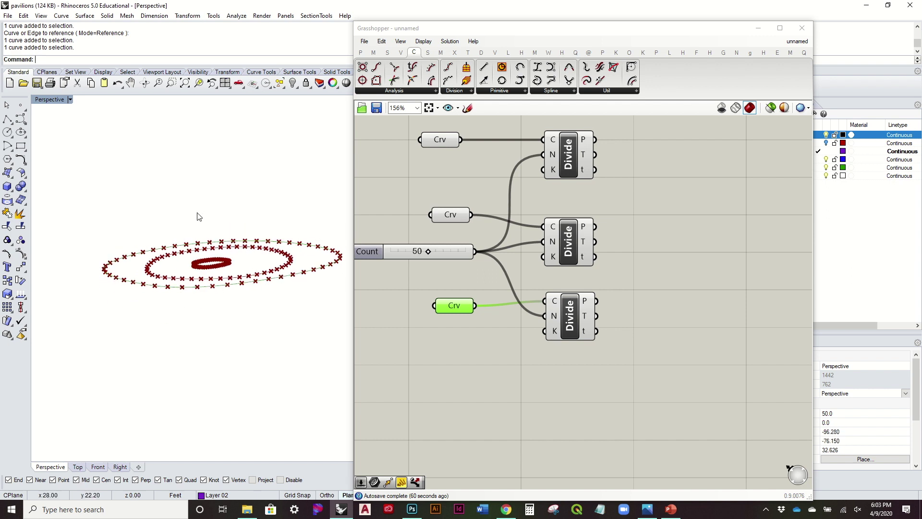
{"action": "mouse_move", "coordinate": [166, 196]}
{"action": "right_mouse_down"}
{"action": "mouse_move", "coordinate": [171, 181]}
{"action": "mouse_move", "coordinate": [174, 211]}
{"action": "right_mouse_up"}
Step: Check the pavilion reference image in Photos, then return to the model
{"action": "left_click", "coordinate": [647, 509]}
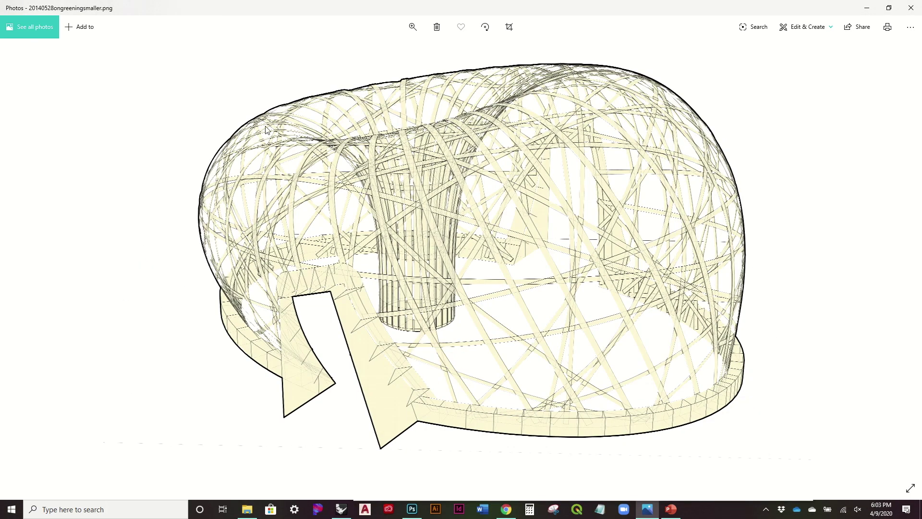
{"action": "left_click", "coordinate": [866, 8]}
{"action": "right_click_drag", "start_coordinate": [228, 210], "coordinate": [211, 269]}
Step: Move the outermost curve's parameter and its Divide component further down to make room on the canvas
{"action": "left_click", "coordinate": [659, 297]}
{"action": "right_click_drag", "start_coordinate": [659, 297], "coordinate": [639, 346]}
{"action": "left_click_drag", "start_coordinate": [559, 279], "coordinate": [561, 277]}
{"action": "left_click_drag", "start_coordinate": [618, 454], "coordinate": [406, 361]}
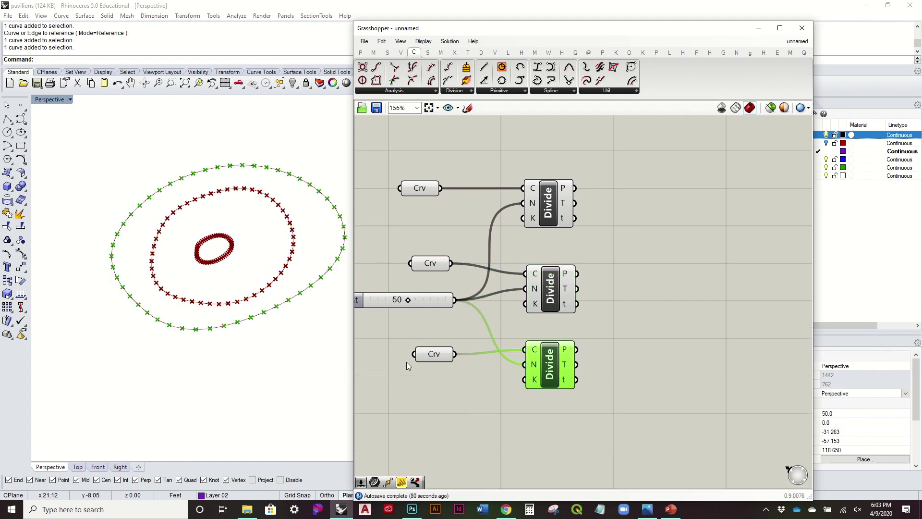
{"action": "left_click_drag", "start_coordinate": [607, 407], "coordinate": [379, 330]}
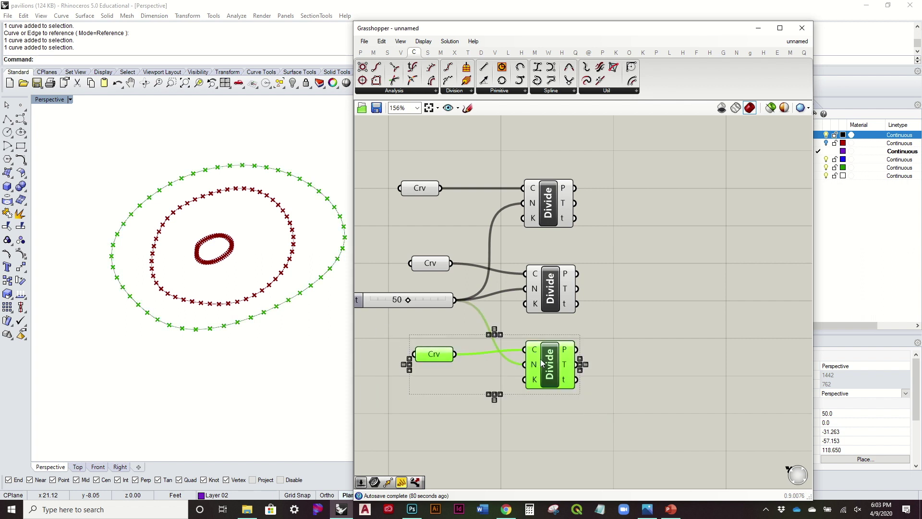
{"action": "left_click_drag", "start_coordinate": [540, 359], "coordinate": [535, 402]}
{"action": "left_click", "coordinate": [461, 225]}
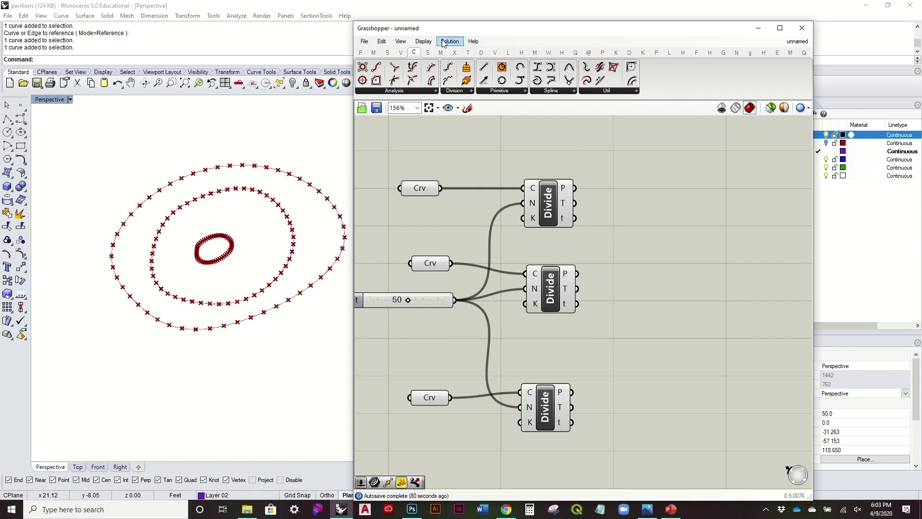
Step: Add a Range component between the middle and outermost Divide components and feed its N input from the count slider
{"action": "left_click", "coordinate": [373, 54]}
{"action": "left_click", "coordinate": [385, 53]}
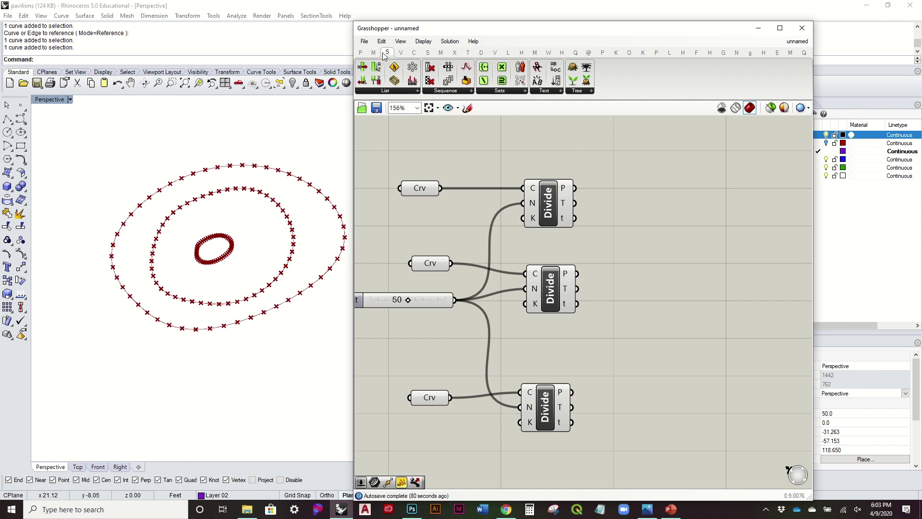
{"action": "left_click_drag", "start_coordinate": [436, 69], "coordinate": [648, 327]}
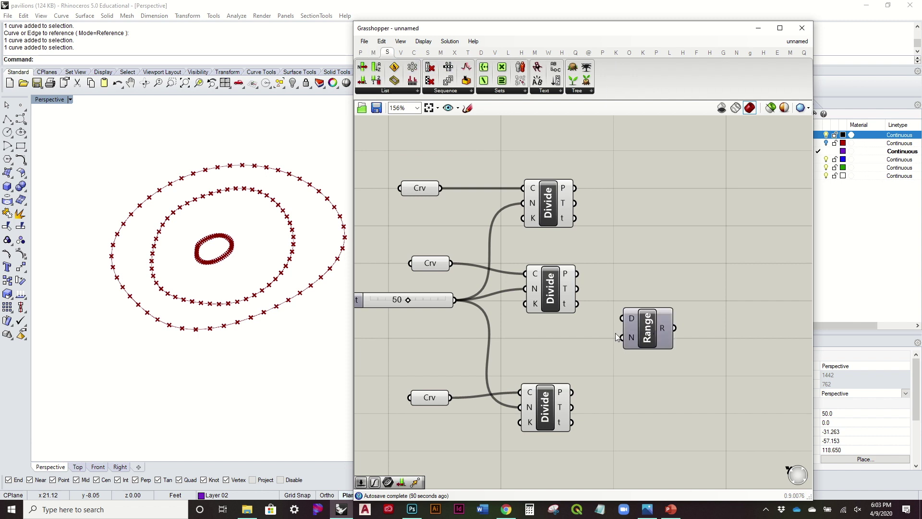
{"action": "left_click_drag", "start_coordinate": [459, 303], "coordinate": [638, 356]}
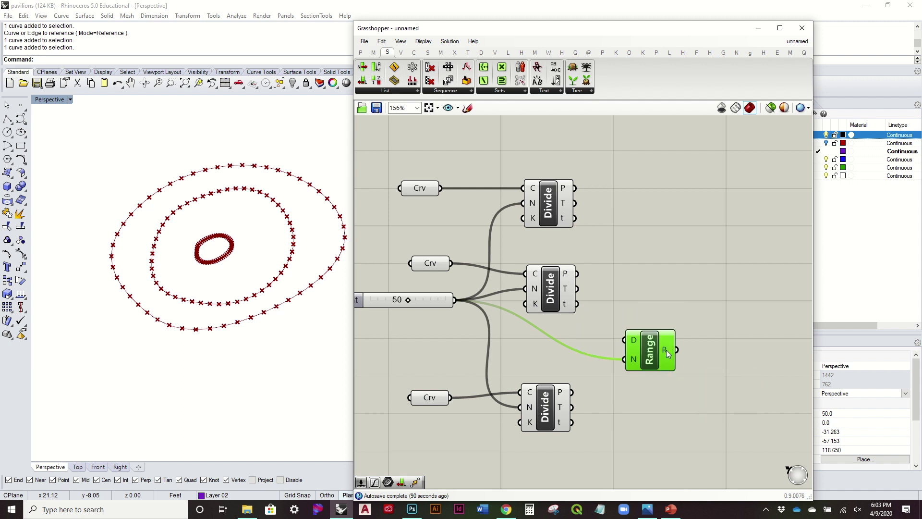
Step: Apply the expression x-1 to the Range component's N input
{"action": "right_click", "coordinate": [633, 362]}
{"action": "mouse_move", "coordinate": [696, 409]}
{"action": "left_click", "coordinate": [765, 421]}
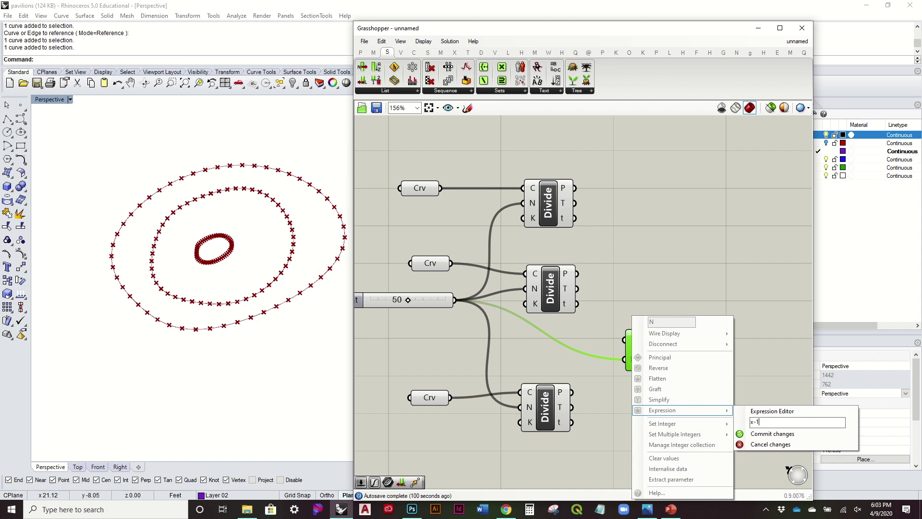
{"action": "left_click", "coordinate": [753, 442]}
Step: Shift the outermost curve's parameter and Divide component slightly lower, clear of the Range component
{"action": "left_click_drag", "start_coordinate": [645, 439], "coordinate": [384, 370]}
{"action": "left_click_drag", "start_coordinate": [551, 420], "coordinate": [549, 437]}
{"action": "left_click", "coordinate": [530, 363]}
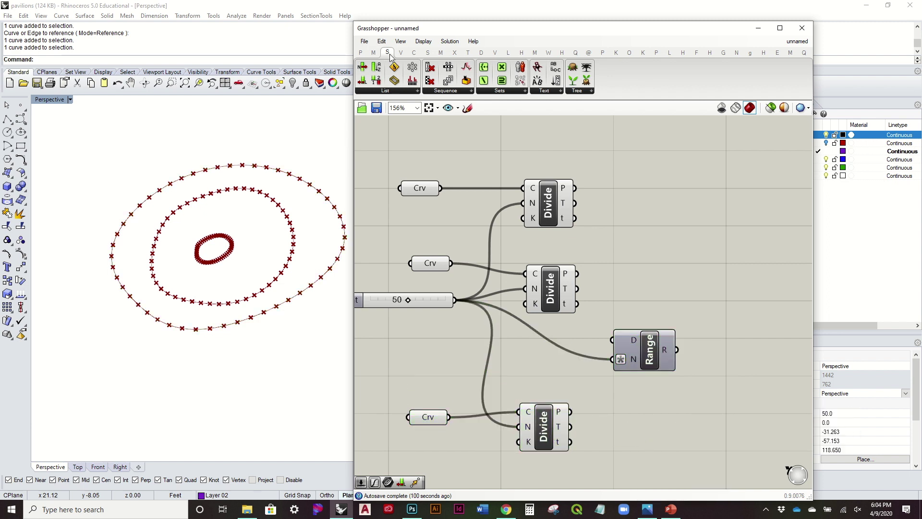
Step: Add a Graph Mapper beside the Range component and connect the Range output R to its input
{"action": "left_click", "coordinate": [360, 53]}
{"action": "left_click", "coordinate": [513, 92]}
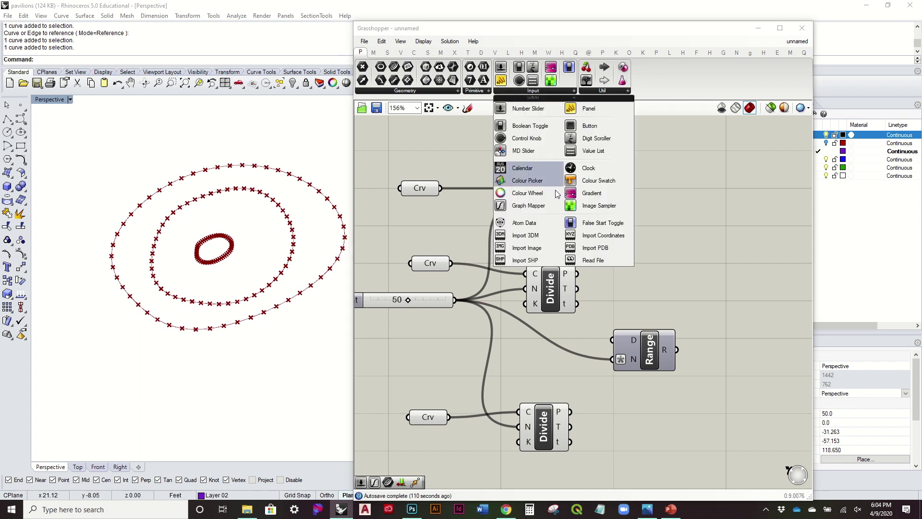
{"action": "left_click_drag", "start_coordinate": [548, 207], "coordinate": [758, 300]}
{"action": "right_click_drag", "start_coordinate": [759, 300], "coordinate": [596, 261]}
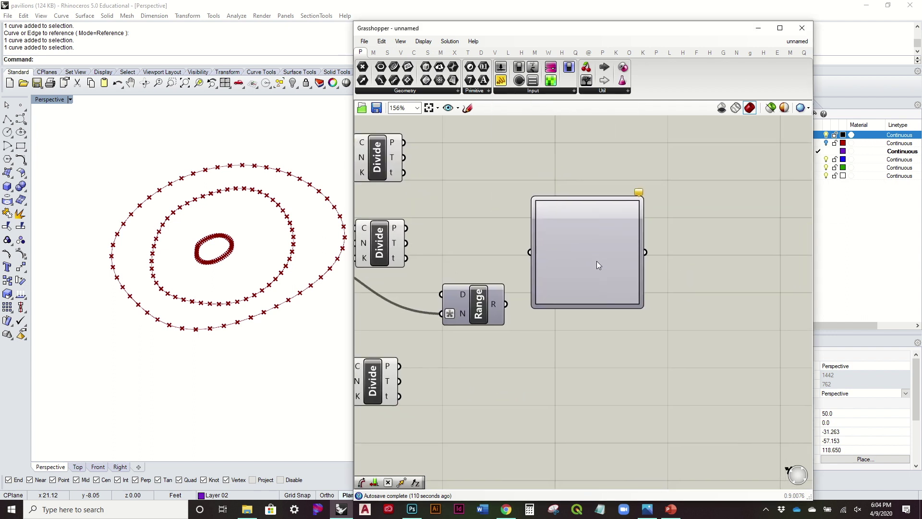
{"action": "left_click", "coordinate": [606, 288]}
{"action": "left_click", "coordinate": [462, 293]}
{"action": "mouse_move", "coordinate": [468, 295]}
{"action": "left_mouse_down"}
{"action": "mouse_move", "coordinate": [539, 283]}
{"action": "mouse_move", "coordinate": [451, 296]}
{"action": "mouse_move", "coordinate": [455, 302]}
{"action": "left_mouse_up"}
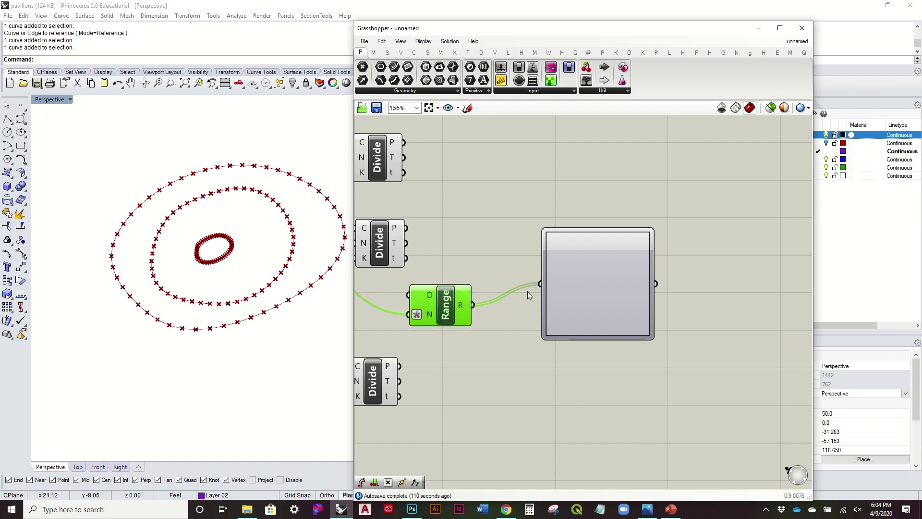
{"action": "left_click_drag", "start_coordinate": [590, 278], "coordinate": [568, 290]}
Step: Set the Graph Mapper's graph type to Gaussian and reshape its bell curve to be wider and taller
{"action": "right_click", "coordinate": [564, 288]}
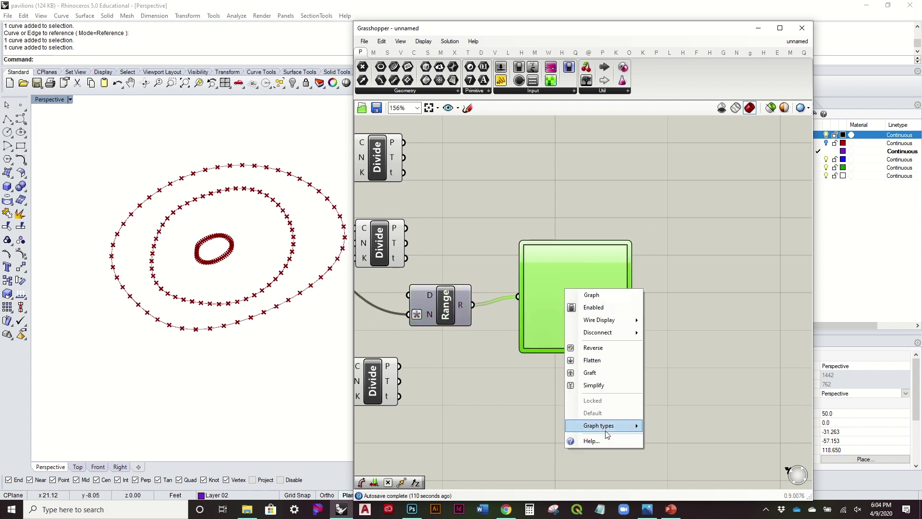
{"action": "mouse_move", "coordinate": [609, 426]}
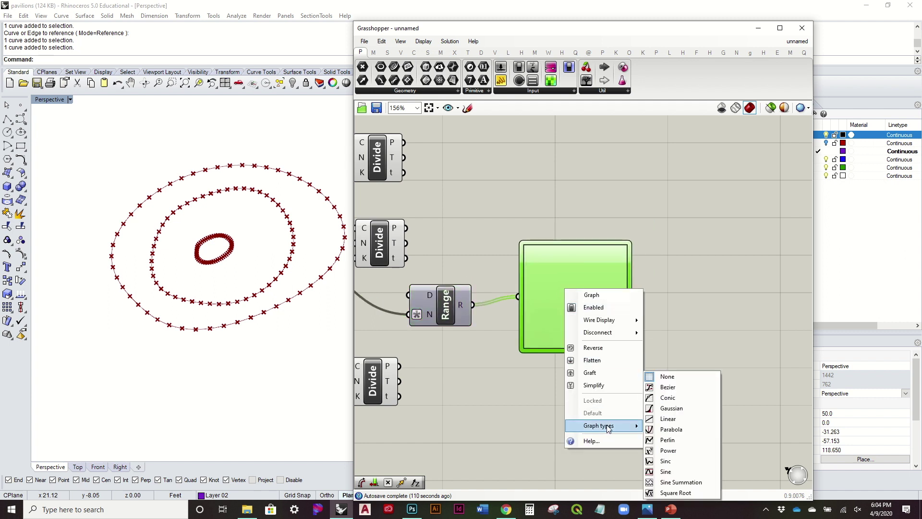
{"action": "left_click", "coordinate": [671, 407]}
{"action": "scroll", "coordinate": [572, 335], "scroll_direction": "up", "scroll_amount": 4}
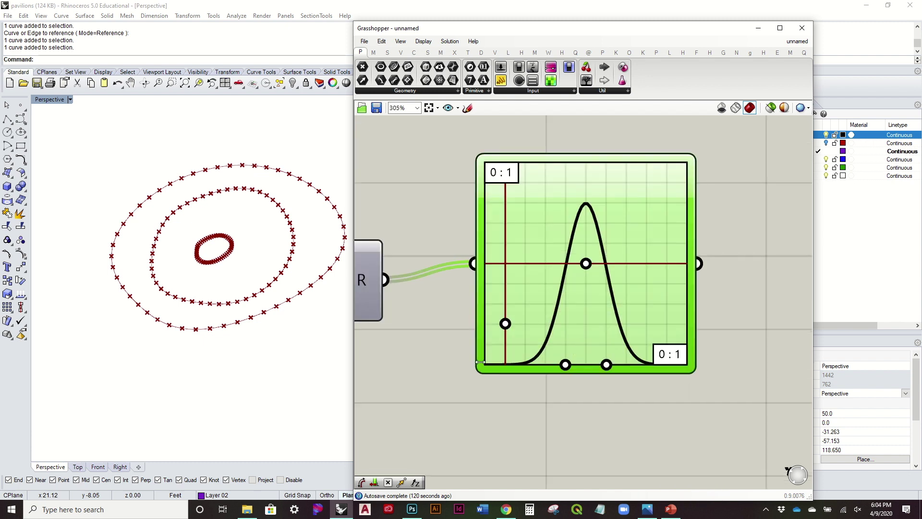
{"action": "left_click_drag", "start_coordinate": [505, 323], "coordinate": [506, 308]}
{"action": "left_click_drag", "start_coordinate": [602, 363], "coordinate": [634, 370]}
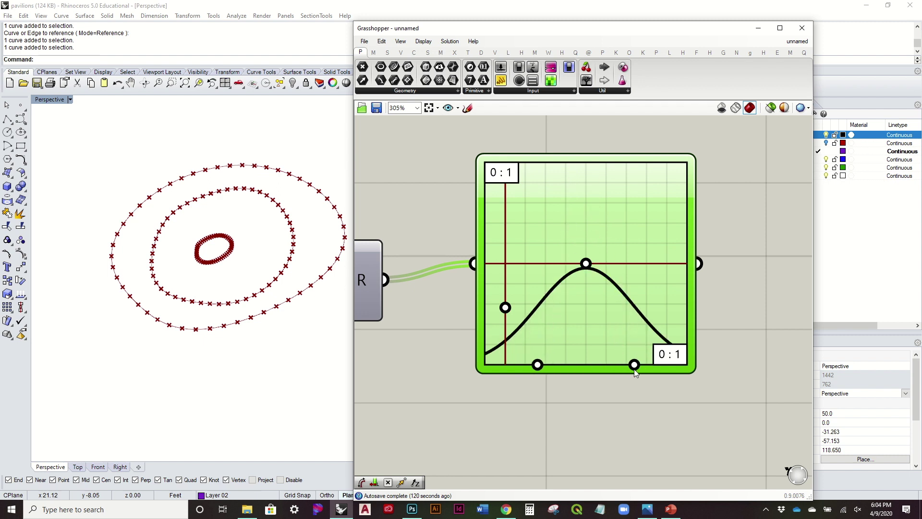
{"action": "left_click_drag", "start_coordinate": [507, 310], "coordinate": [509, 240]}
{"action": "scroll", "coordinate": [710, 274], "scroll_direction": "down", "scroll_amount": 2}
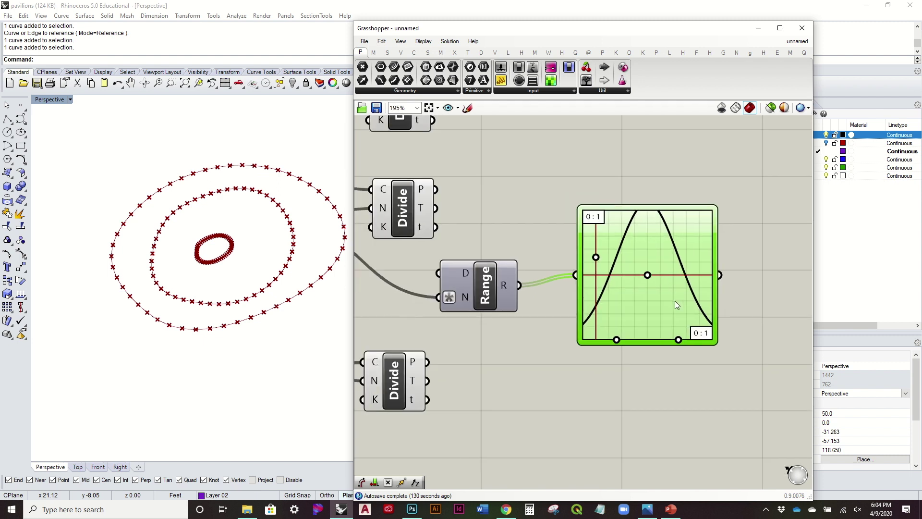
Step: Set the Graph Mapper's Y domain to run from 8 to 12
{"action": "double_click", "coordinate": [675, 300]}
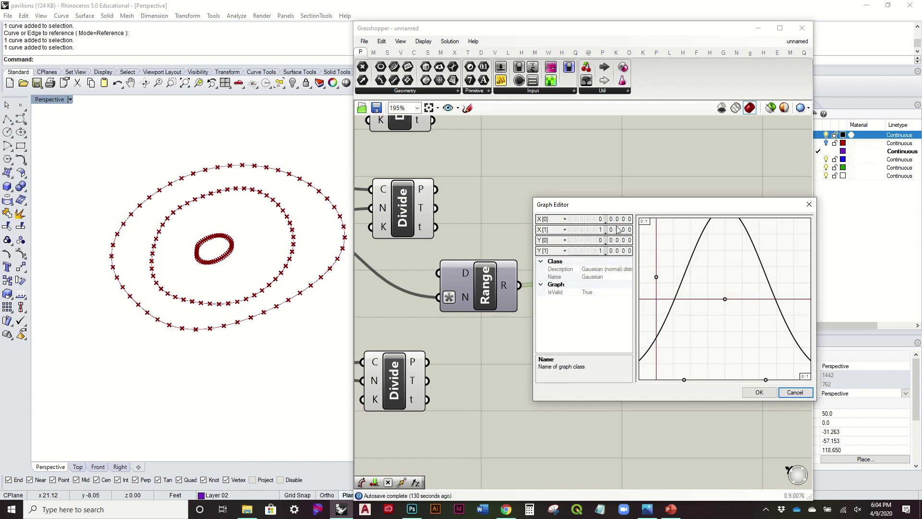
{"action": "double_click", "coordinate": [621, 243]}
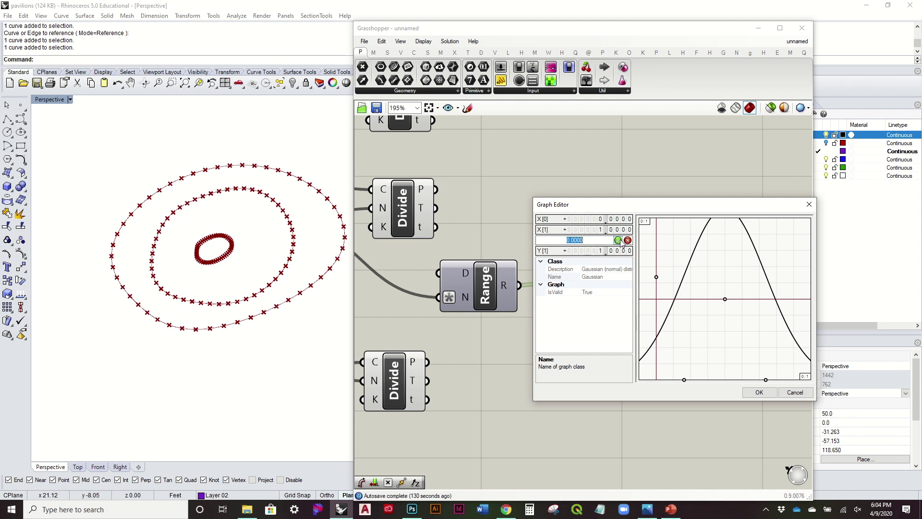
{"action": "type", "text": "8"}
{"action": "key", "text": "Return"}
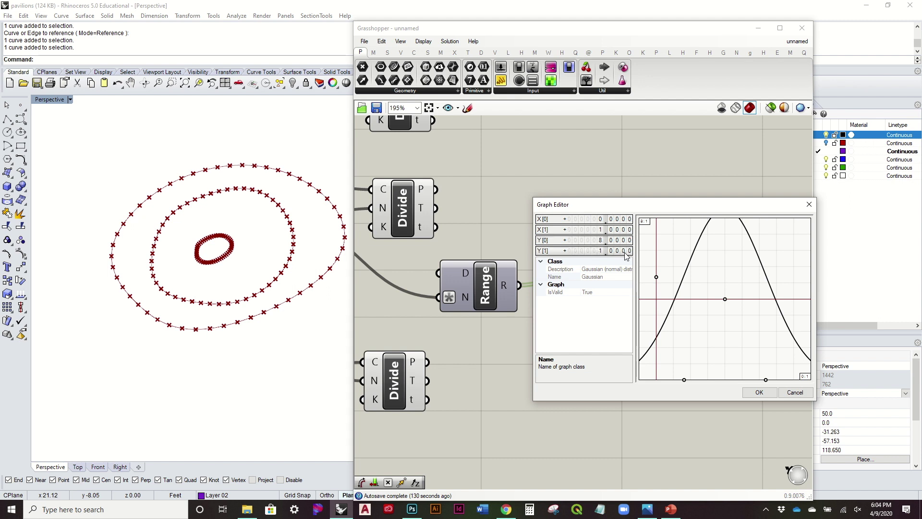
{"action": "double_click", "coordinate": [625, 251]}
{"action": "type", "text": "12"}
{"action": "key", "text": "Return"}
{"action": "left_click", "coordinate": [759, 392]}
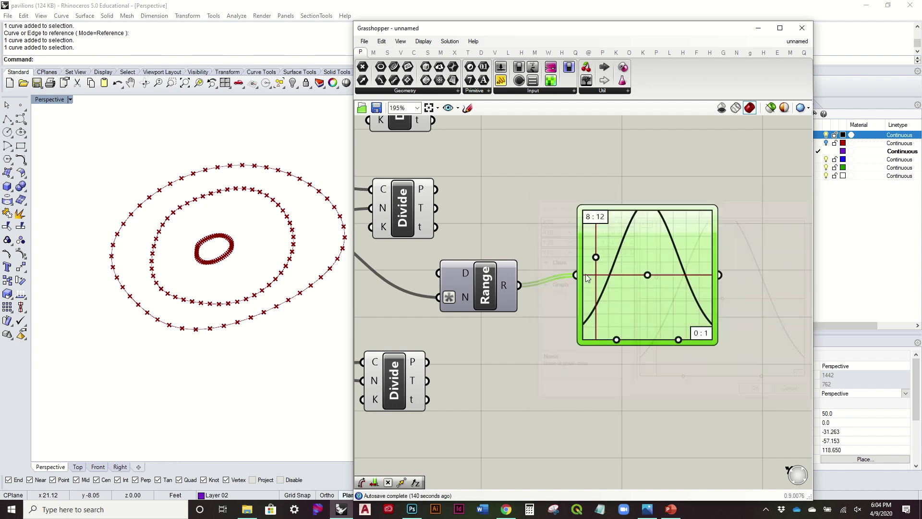
{"action": "left_click_drag", "start_coordinate": [646, 294], "coordinate": [645, 285]}
Step: Add a Move component and connect the middle curve's division points to its G input
{"action": "left_click", "coordinate": [595, 194]}
{"action": "right_click_drag", "start_coordinate": [601, 190], "coordinate": [626, 233]}
{"action": "double_click", "coordinate": [618, 204]}
{"action": "type", "text": "move"}
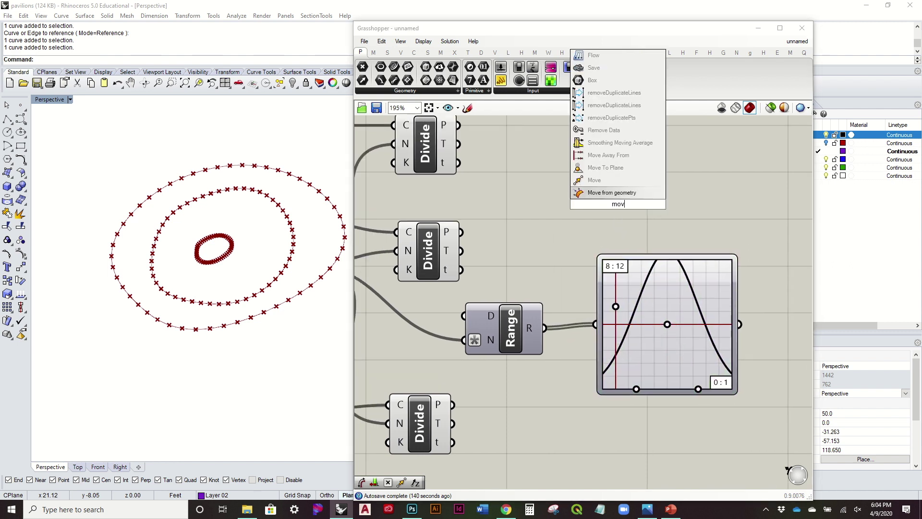
{"action": "key", "text": "Return"}
{"action": "left_click_drag", "start_coordinate": [463, 232], "coordinate": [767, 233]}
{"action": "right_click_drag", "start_coordinate": [731, 233], "coordinate": [516, 257]}
{"action": "left_click_drag", "start_coordinate": [541, 261], "coordinate": [668, 269]}
Step: Add a Unit Z component, feed it the Graph Mapper output, and connect its vector to the Move component's T input
{"action": "double_click", "coordinate": [642, 341]}
{"action": "type", "text": "z"}
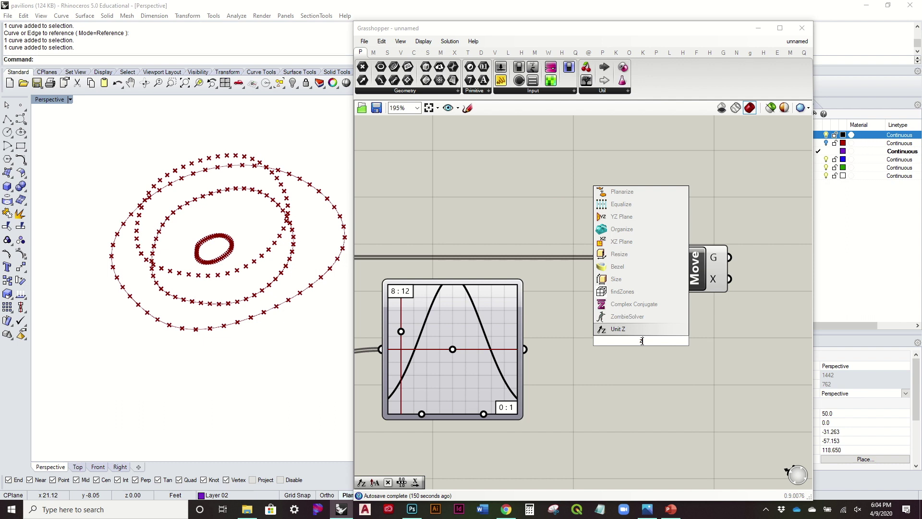
{"action": "key", "text": "Return"}
{"action": "left_click_drag", "start_coordinate": [525, 349], "coordinate": [609, 340]}
{"action": "left_click_drag", "start_coordinate": [672, 340], "coordinate": [675, 291]}
{"action": "right_click_drag", "start_coordinate": [324, 270], "coordinate": [307, 250]}
Step: Align the outermost curve's Divide component beneath the other two Divide components
{"action": "scroll", "coordinate": [621, 223], "scroll_direction": "down", "scroll_amount": 3}
{"action": "right_click_drag", "start_coordinate": [622, 223], "coordinate": [653, 227]}
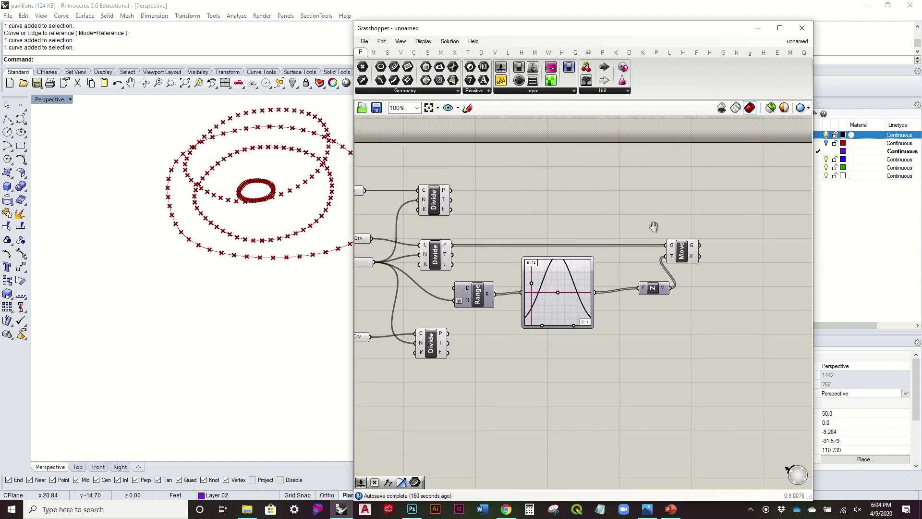
{"action": "left_click_drag", "start_coordinate": [433, 344], "coordinate": [439, 350]}
{"action": "left_click", "coordinate": [578, 147]}
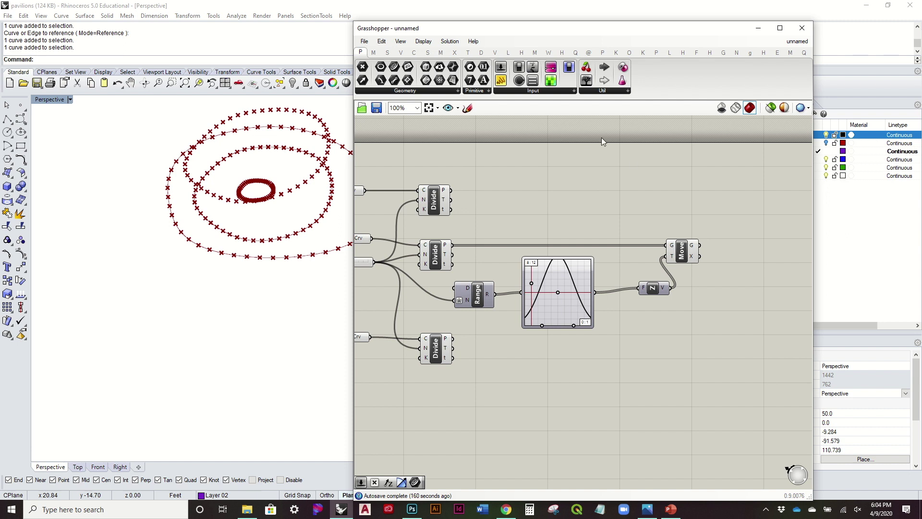
Step: Add a three-point Arc component taking the innermost points as A, the moved middle points as B and the outermost points as C
{"action": "left_click", "coordinate": [413, 53]}
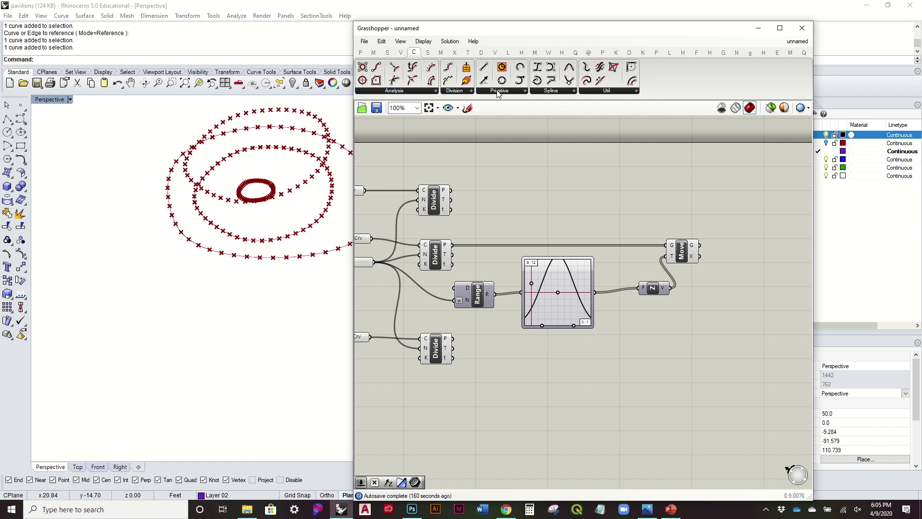
{"action": "left_click", "coordinate": [498, 91]}
{"action": "left_click_drag", "start_coordinate": [584, 226], "coordinate": [609, 195]}
{"action": "left_click", "coordinate": [440, 202]}
{"action": "left_click_drag", "start_coordinate": [451, 190], "coordinate": [748, 214]}
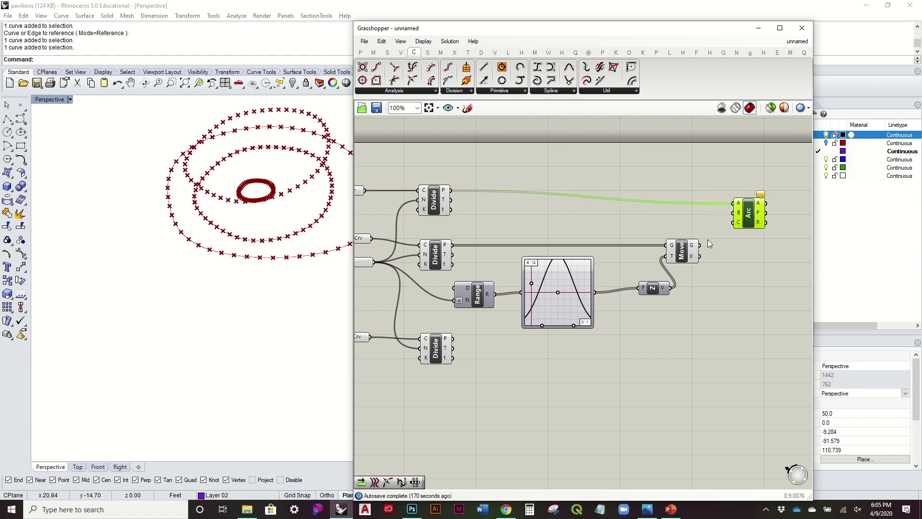
{"action": "left_click_drag", "start_coordinate": [700, 245], "coordinate": [730, 218]}
{"action": "left_click_drag", "start_coordinate": [450, 339], "coordinate": [756, 241]}
{"action": "right_click_drag", "start_coordinate": [280, 210], "coordinate": [349, 214]}
{"action": "left_click", "coordinate": [611, 204]}
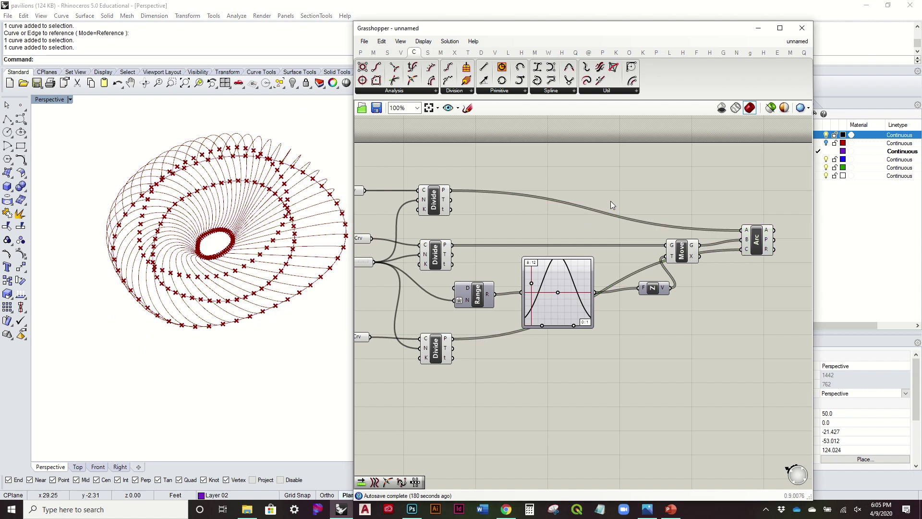
Step: Move the Arc component farther from the Move component to space out the wiring
{"action": "left_click", "coordinate": [436, 353]}
{"action": "right_click_drag", "start_coordinate": [399, 341], "coordinate": [451, 334]}
{"action": "left_click", "coordinate": [409, 334]}
{"action": "right_click_drag", "start_coordinate": [765, 257], "coordinate": [660, 297]}
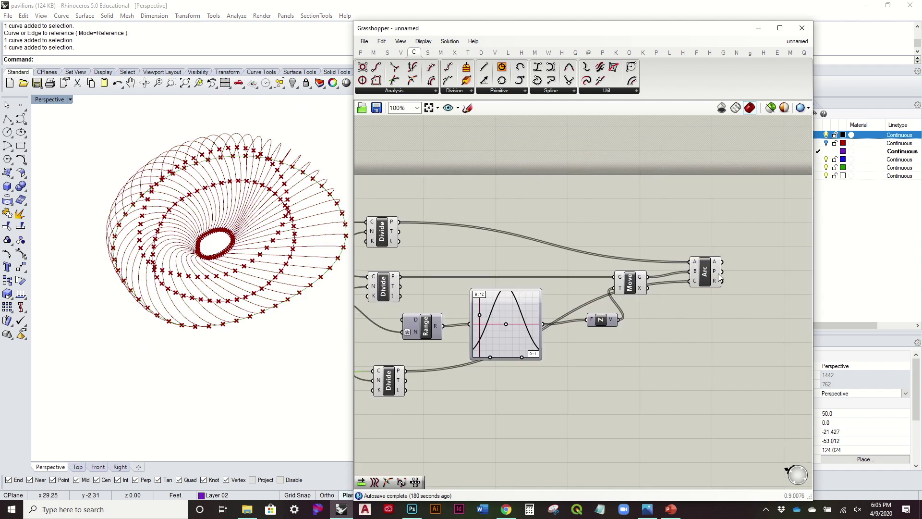
{"action": "mouse_move", "coordinate": [713, 276]}
{"action": "left_mouse_down"}
{"action": "mouse_move", "coordinate": [723, 290]}
{"action": "mouse_move", "coordinate": [725, 270]}
{"action": "left_mouse_up"}
{"action": "left_click", "coordinate": [537, 240]}
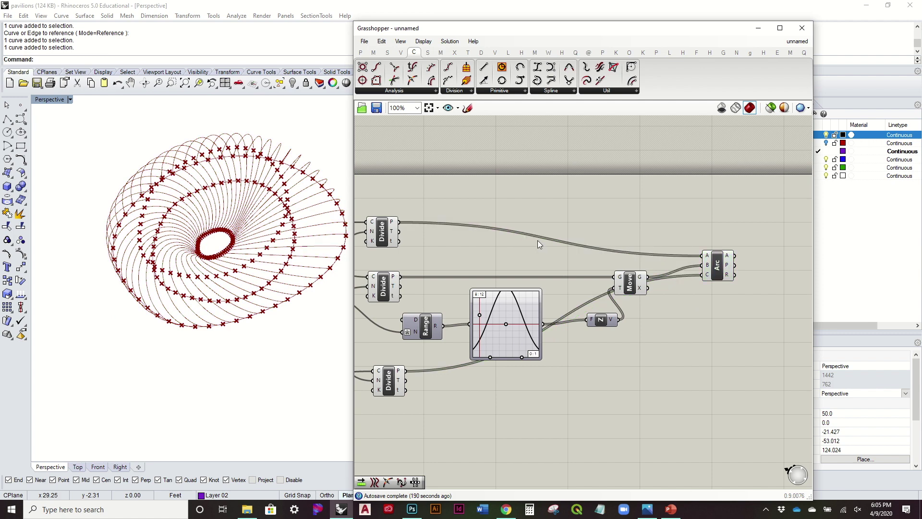
Step: Add a Shift List component beside the innermost curve's Divide and connect its division points to the L input
{"action": "right_click_drag", "start_coordinate": [452, 168], "coordinate": [525, 199]}
{"action": "left_click", "coordinate": [453, 237]}
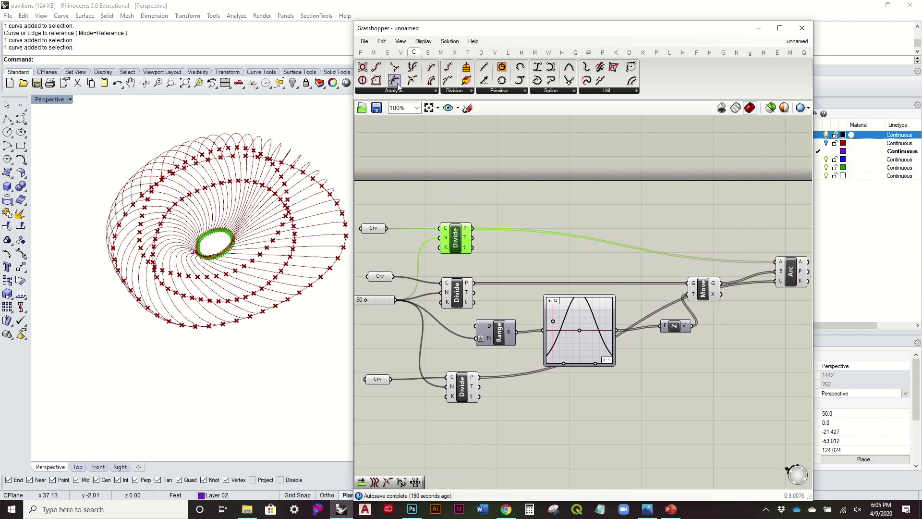
{"action": "left_click", "coordinate": [388, 52]}
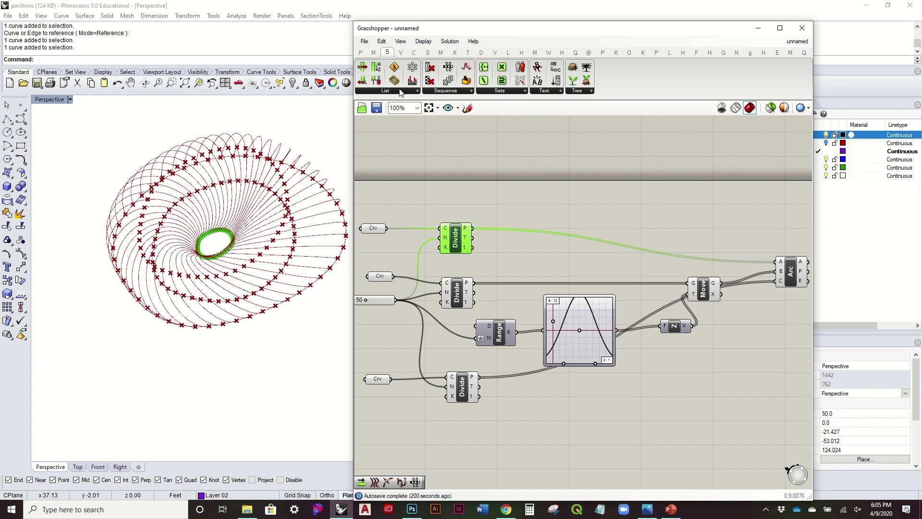
{"action": "left_click", "coordinate": [401, 91]}
{"action": "left_click_drag", "start_coordinate": [464, 151], "coordinate": [521, 218]}
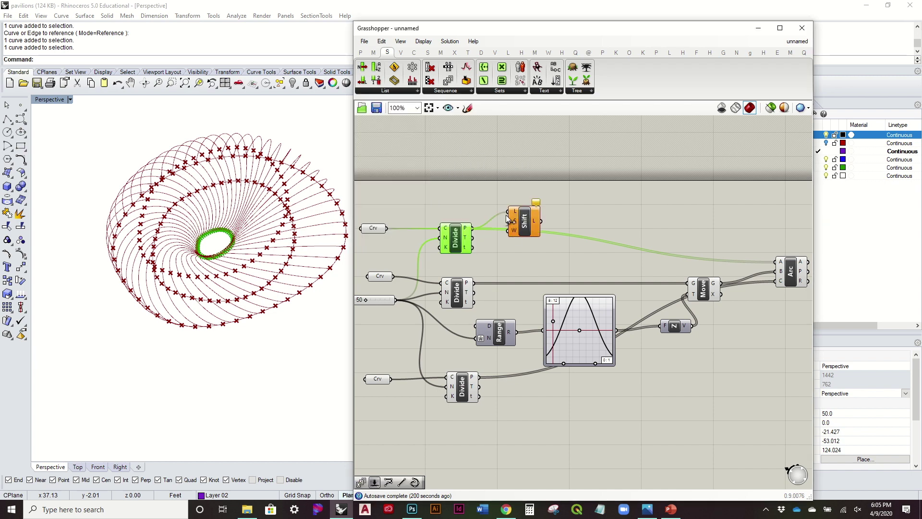
{"action": "left_click_drag", "start_coordinate": [522, 229], "coordinate": [525, 248]}
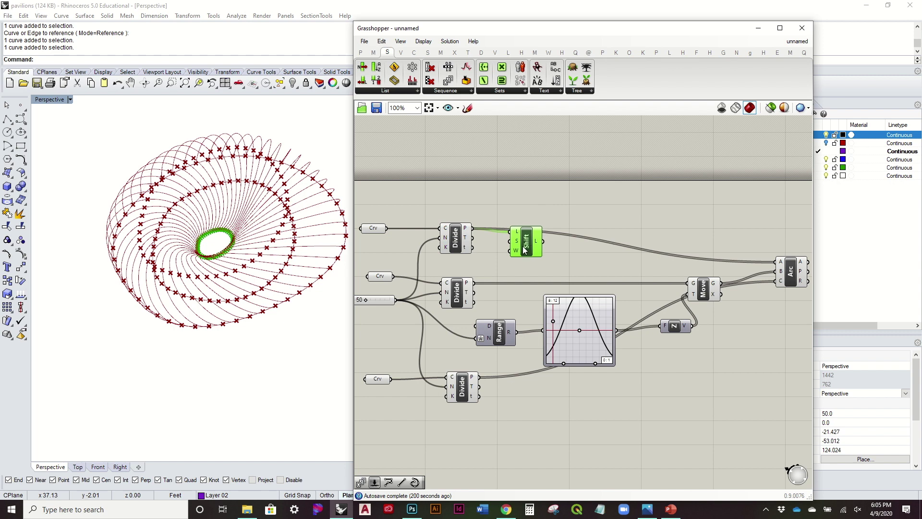
Step: Create a number slider ranging from 0 to 30 and connect it to the Shift List's S input
{"action": "double_click", "coordinate": [477, 260]}
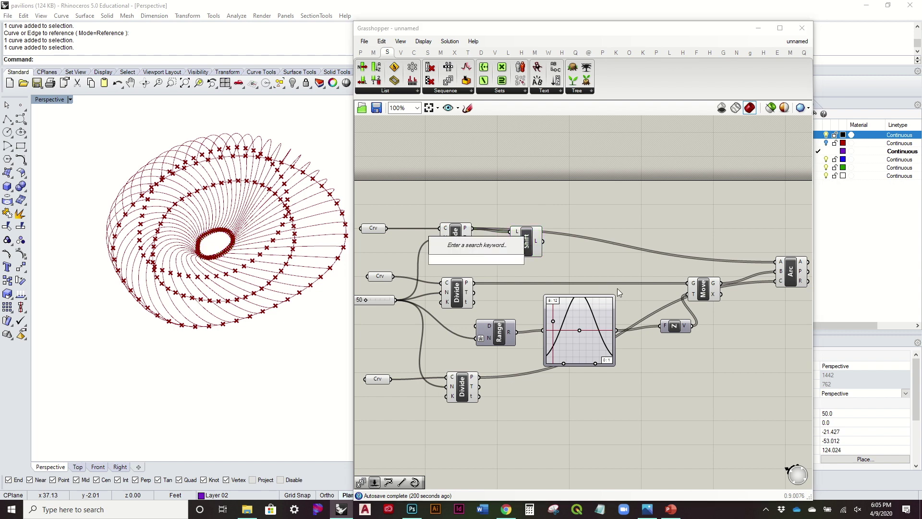
{"action": "type", "text": "0<30"}
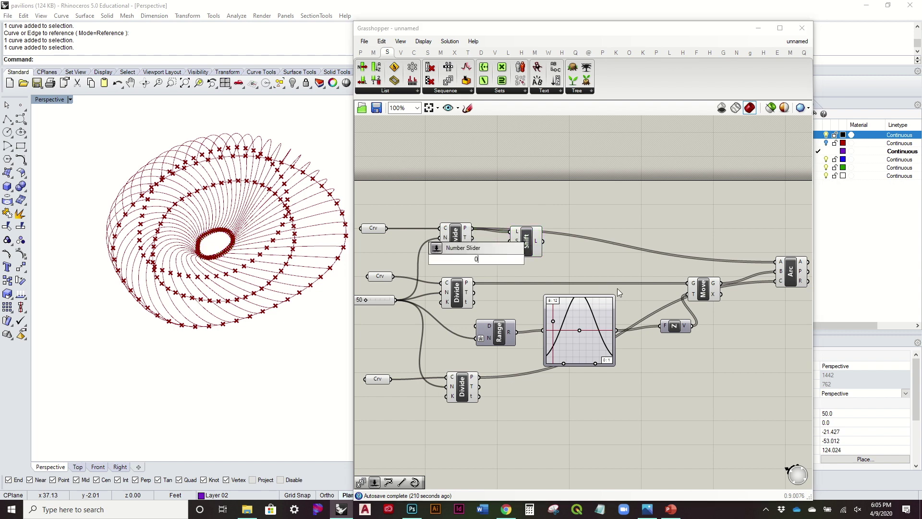
{"action": "key", "text": "Return"}
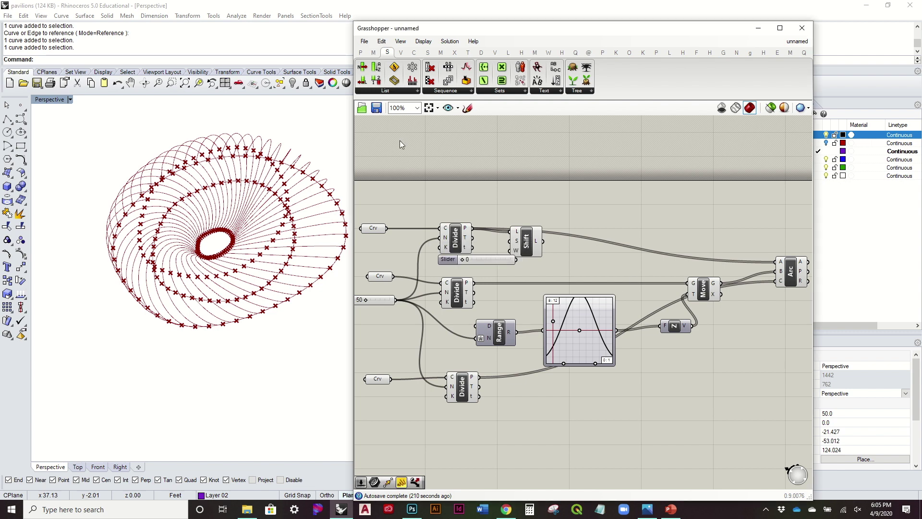
{"action": "scroll", "coordinate": [526, 237], "scroll_direction": "up", "scroll_amount": 3}
{"action": "left_click_drag", "start_coordinate": [507, 270], "coordinate": [554, 234]}
Step: Connect the shifted innermost points to the Arc's A input, reposition the Shift List, and set the Shift slider to 10
{"action": "scroll", "coordinate": [564, 237], "scroll_direction": "down", "scroll_amount": 2}
{"action": "right_click_drag", "start_coordinate": [589, 235], "coordinate": [504, 254]}
{"action": "left_click_drag", "start_coordinate": [614, 262], "coordinate": [769, 281]}
{"action": "right_click_drag", "start_coordinate": [322, 196], "coordinate": [492, 237]}
{"action": "left_click_drag", "start_coordinate": [520, 242], "coordinate": [541, 236]}
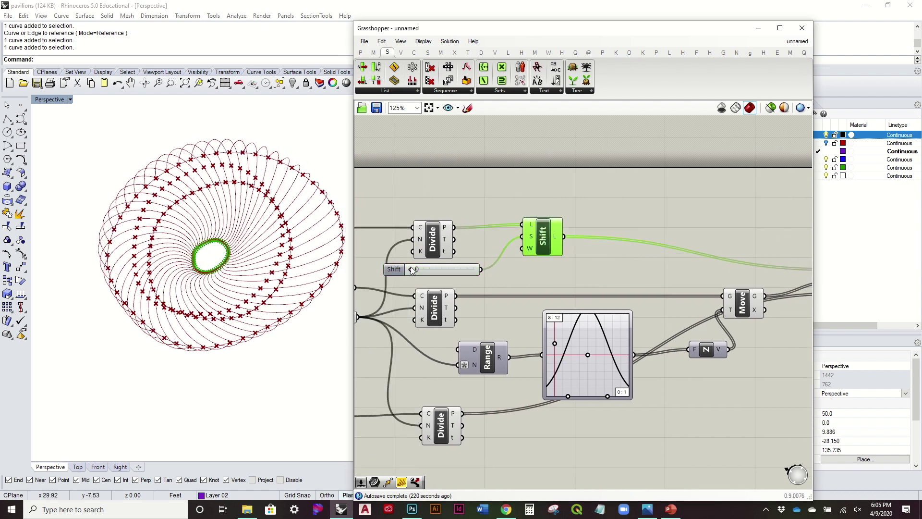
{"action": "left_click_drag", "start_coordinate": [413, 272], "coordinate": [432, 284]}
{"action": "right_click_drag", "start_coordinate": [465, 270], "coordinate": [537, 242]}
Step: Switch to the birds nest definition, examine how the finished pipes meet around the inner ring, and return to the unnamed definition
{"action": "left_click", "coordinate": [798, 41]}
{"action": "left_click", "coordinate": [823, 129]}
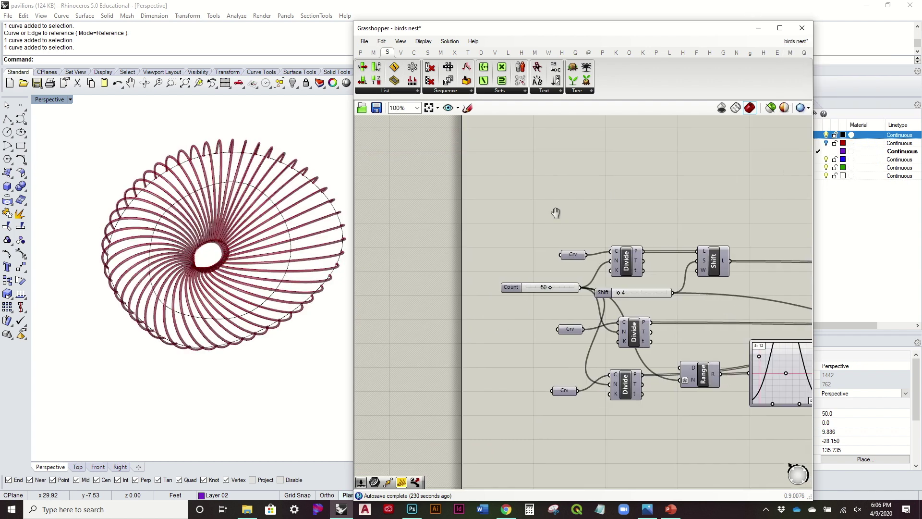
{"action": "right_click_drag", "start_coordinate": [556, 212], "coordinate": [552, 211]}
{"action": "right_click", "coordinate": [567, 256]}
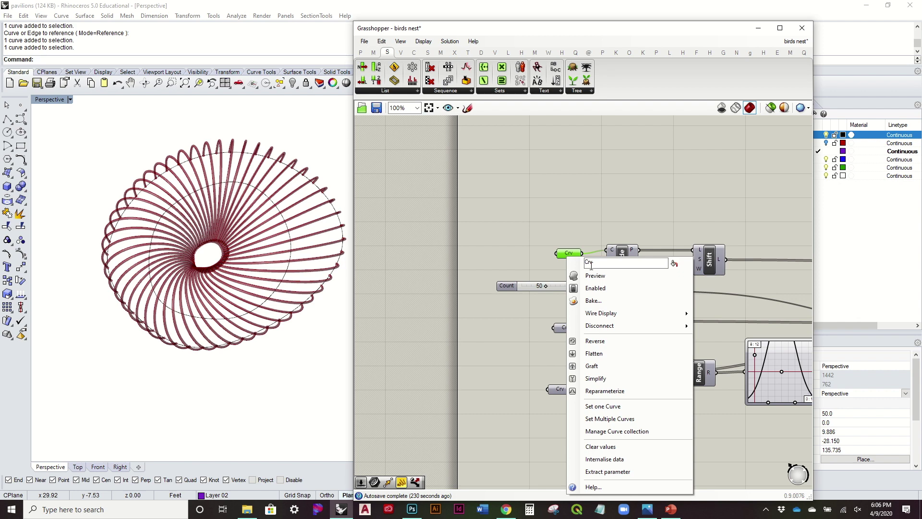
{"action": "left_click", "coordinate": [606, 278]}
{"action": "right_click_drag", "start_coordinate": [281, 227], "coordinate": [258, 240]}
{"action": "scroll", "coordinate": [258, 244], "scroll_direction": "up", "scroll_amount": 5}
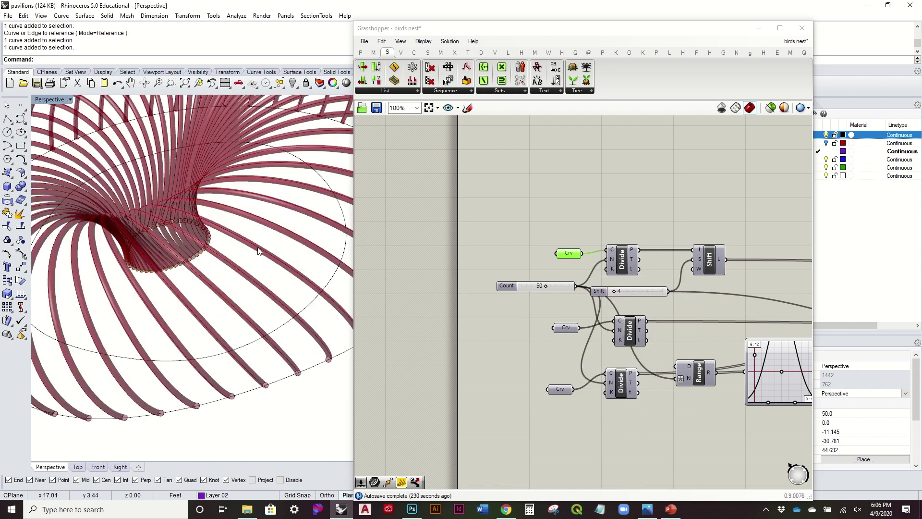
{"action": "scroll", "coordinate": [184, 254], "scroll_direction": "up", "scroll_amount": 3}
{"action": "left_click", "coordinate": [569, 257]}
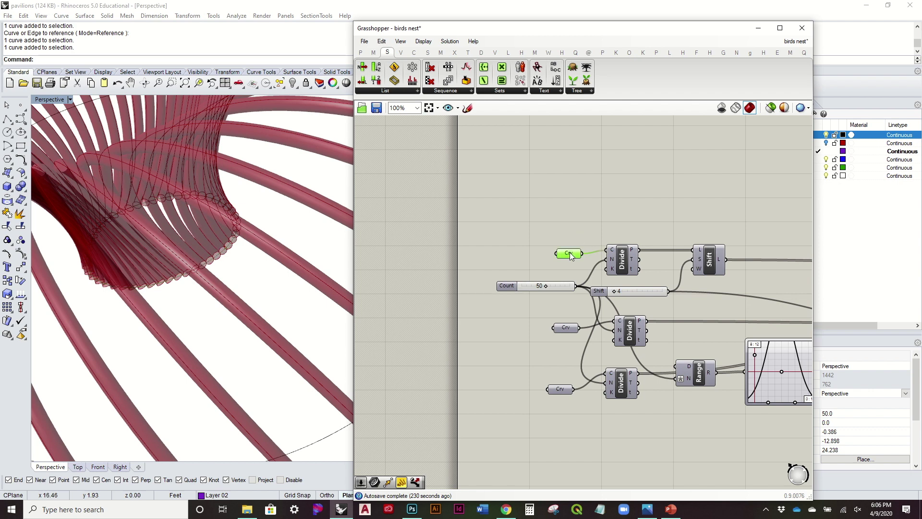
{"action": "right_click", "coordinate": [570, 254]}
{"action": "left_click", "coordinate": [695, 150]}
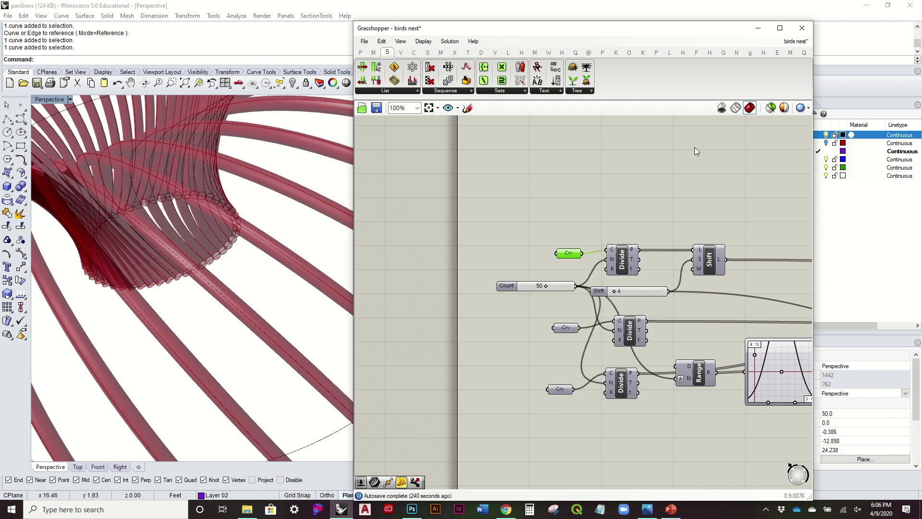
{"action": "left_click", "coordinate": [790, 43]}
{"action": "left_click", "coordinate": [826, 134]}
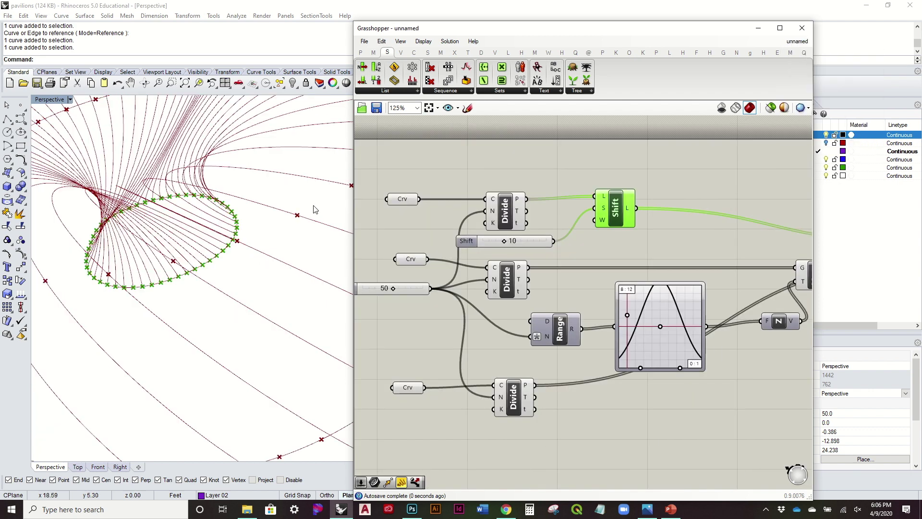
Step: Set the Shift slider to 9 and check the arcs around the inner ring
{"action": "right_click_drag", "start_coordinate": [296, 216], "coordinate": [279, 305]}
{"action": "right_click_drag", "start_coordinate": [522, 243], "coordinate": [572, 223]}
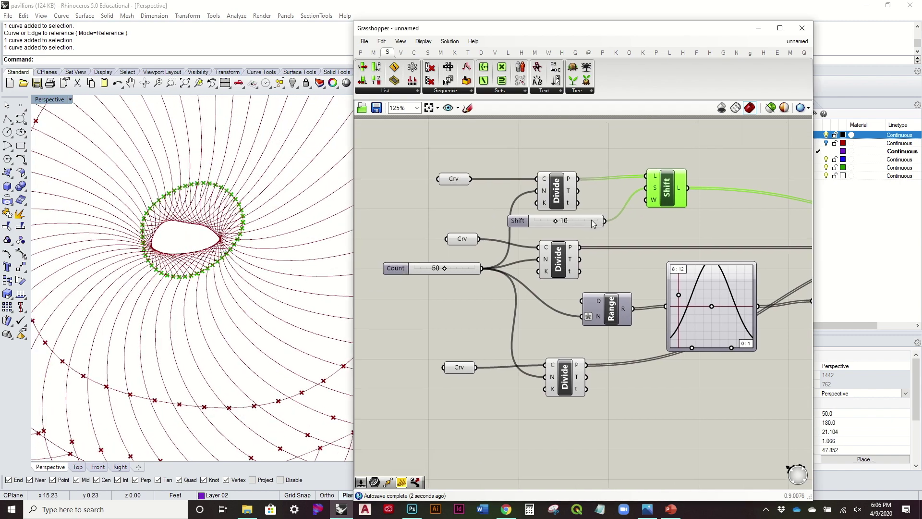
{"action": "scroll", "coordinate": [573, 223], "scroll_direction": "up", "scroll_amount": 2}
{"action": "left_click_drag", "start_coordinate": [544, 219], "coordinate": [534, 227]}
{"action": "right_click_drag", "start_coordinate": [323, 221], "coordinate": [342, 243]}
{"action": "right_click_drag", "start_coordinate": [294, 212], "coordinate": [337, 231]}
Step: Move the Arc and Move components farther along to make room for another component before the Move
{"action": "right_click_drag", "start_coordinate": [666, 211], "coordinate": [544, 246]}
{"action": "scroll", "coordinate": [543, 247], "scroll_direction": "down", "scroll_amount": 3}
{"action": "right_click_drag", "start_coordinate": [628, 281], "coordinate": [564, 279]}
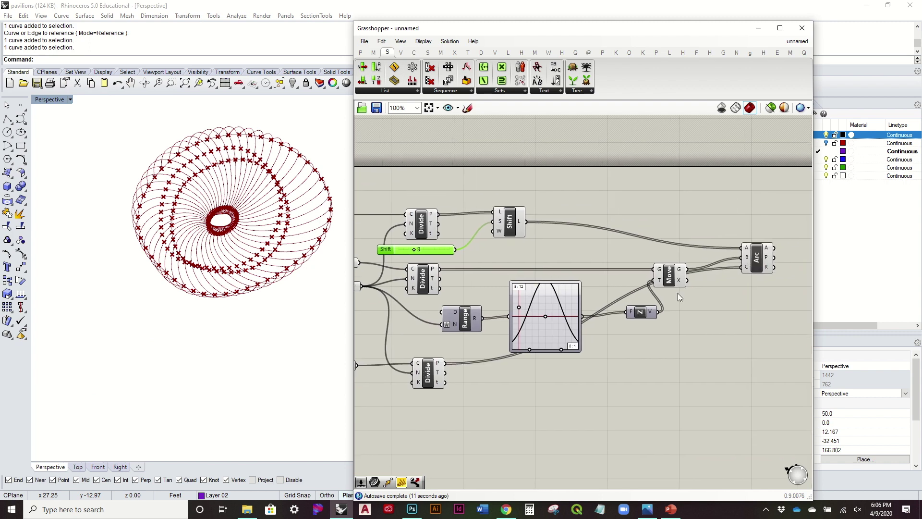
{"action": "left_click_drag", "start_coordinate": [756, 263], "coordinate": [799, 255]}
{"action": "left_click_drag", "start_coordinate": [672, 276], "coordinate": [716, 271]}
{"action": "left_click", "coordinate": [537, 238]}
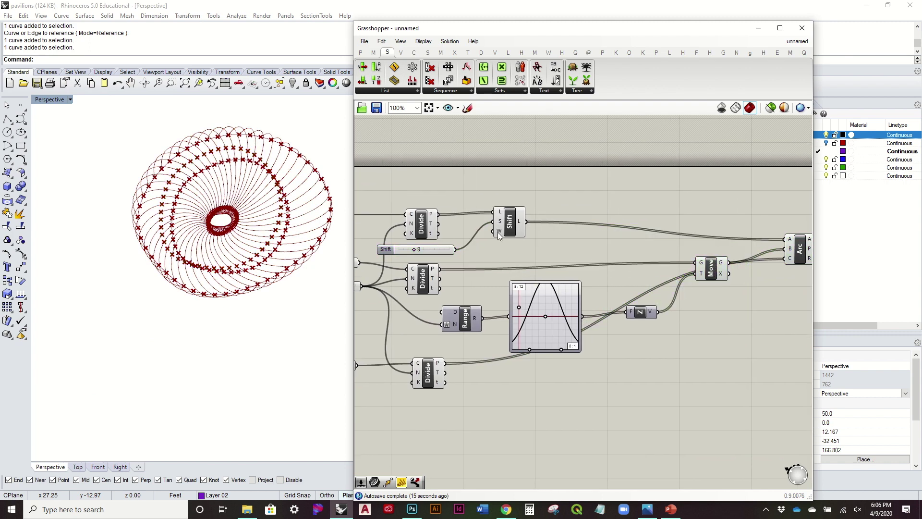
Step: Duplicate the Shift List component ahead of the Move and connect the middle curve's division points to its L input
{"action": "left_click", "coordinate": [511, 221]}
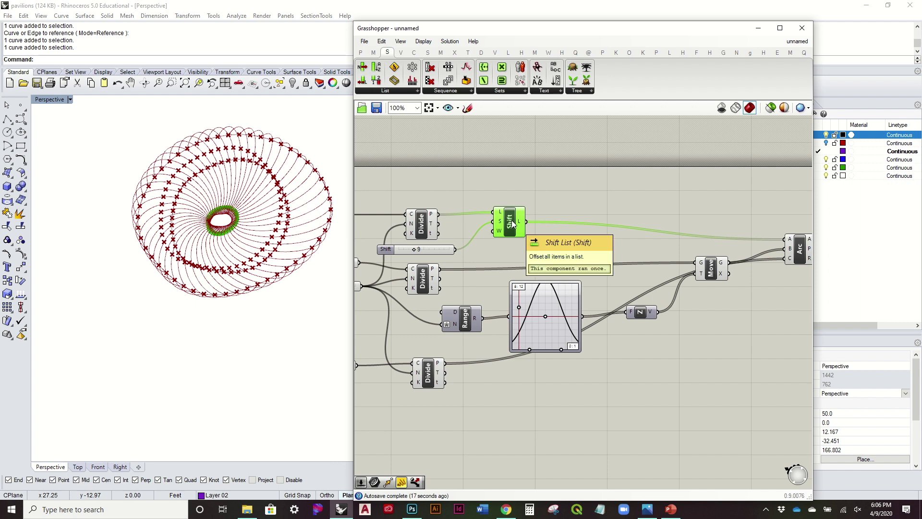
{"action": "left_click_drag", "start_coordinate": [512, 223], "coordinate": [632, 259], "text": "alt"}
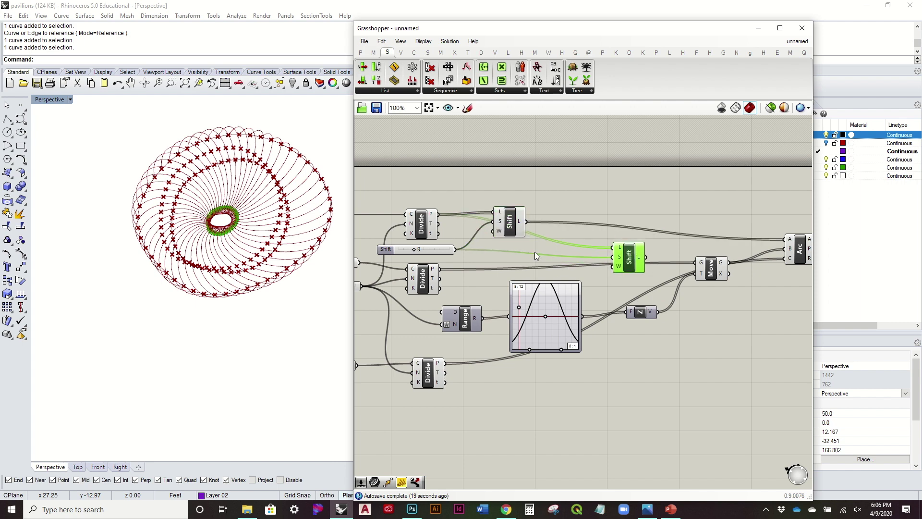
{"action": "left_click_drag", "start_coordinate": [440, 269], "coordinate": [528, 262]}
{"action": "left_click_drag", "start_coordinate": [609, 250], "coordinate": [614, 257]}
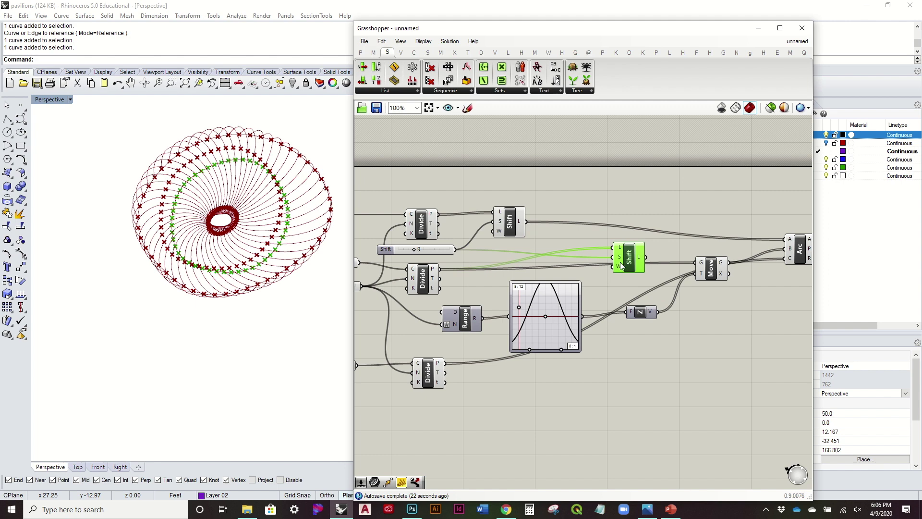
Step: Apply the expression x*.5 to the duplicated Shift List's S input and feed its list output into the Move's G input
{"action": "right_click", "coordinate": [618, 260]}
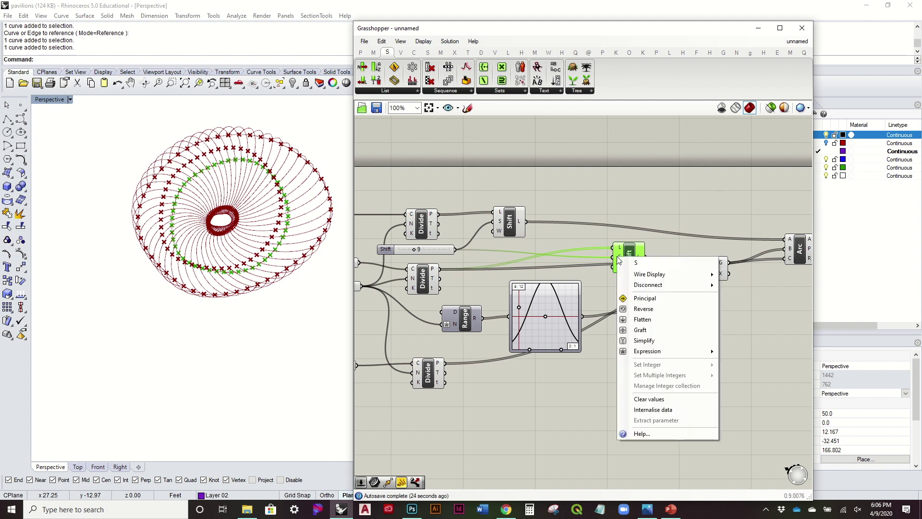
{"action": "mouse_move", "coordinate": [639, 351]}
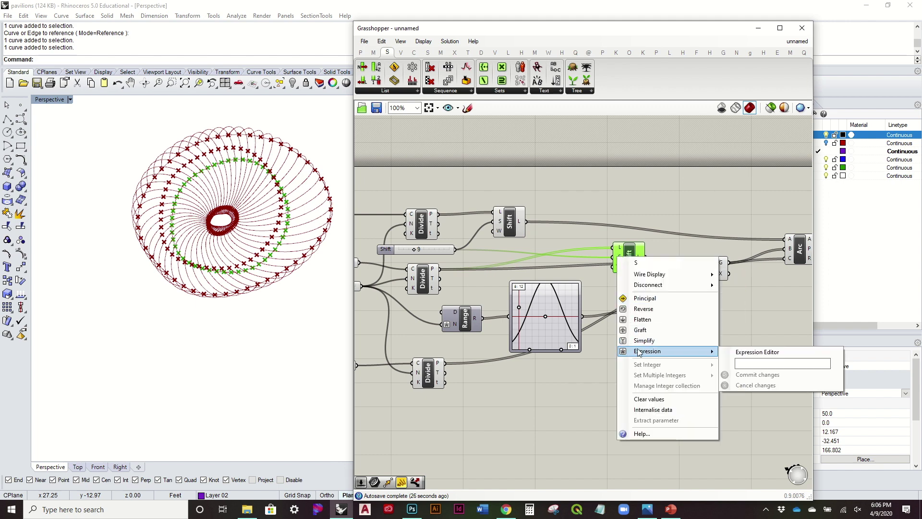
{"action": "left_click", "coordinate": [747, 362]}
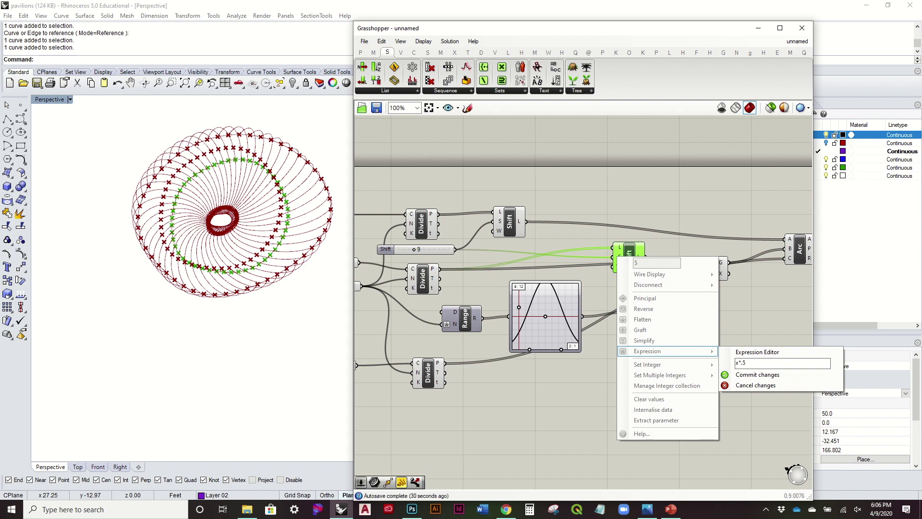
{"action": "left_click", "coordinate": [757, 375]}
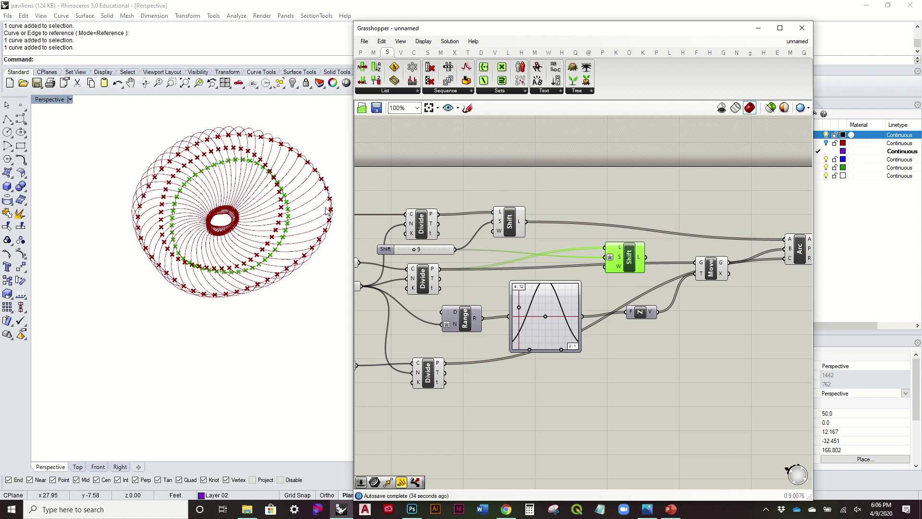
{"action": "left_click", "coordinate": [624, 226]}
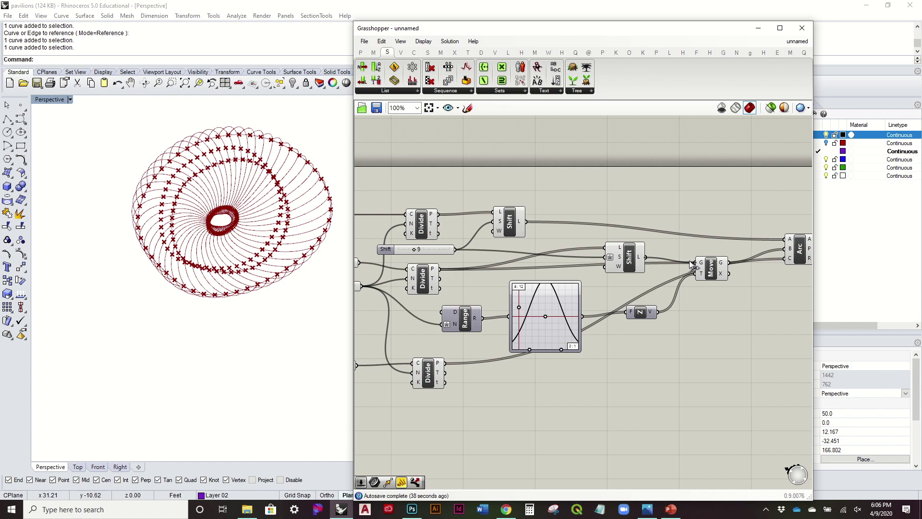
{"action": "left_click_drag", "start_coordinate": [691, 265], "coordinate": [692, 264]}
Step: Try different shift amounts on the Shift slider, ending at 11, and check the twist of the arcs
{"action": "mouse_move", "coordinate": [191, 211]}
{"action": "right_mouse_down"}
{"action": "mouse_move", "coordinate": [187, 224]}
{"action": "mouse_move", "coordinate": [188, 210]}
{"action": "right_mouse_up"}
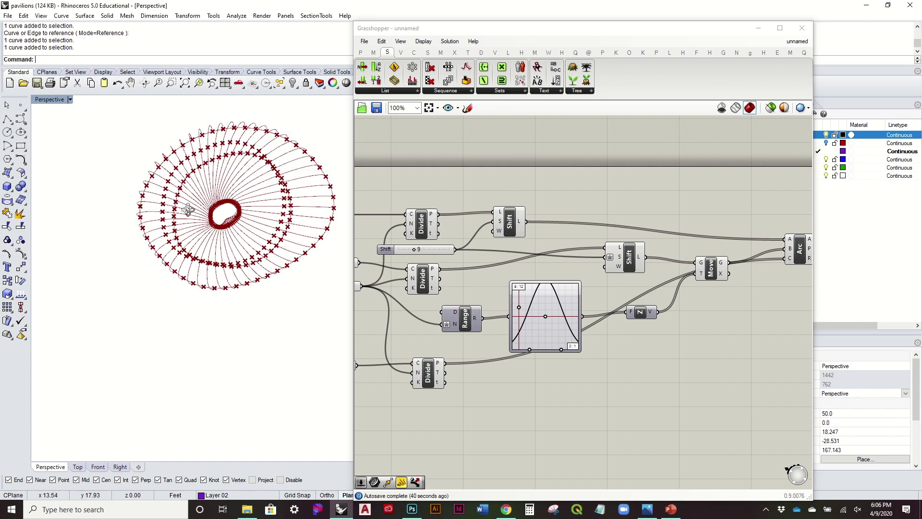
{"action": "scroll", "coordinate": [188, 210], "scroll_direction": "up", "scroll_amount": 4}
{"action": "scroll", "coordinate": [397, 207], "scroll_direction": "up", "scroll_amount": 5}
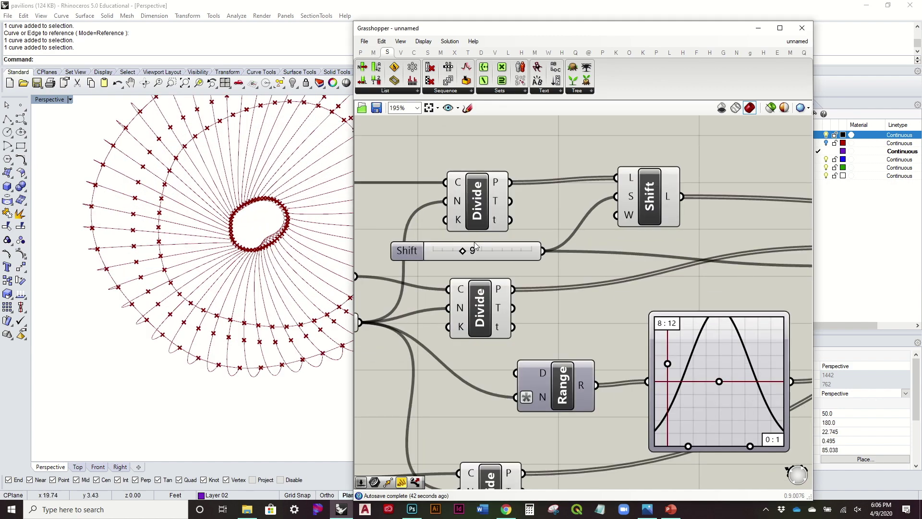
{"action": "left_click_drag", "start_coordinate": [468, 254], "coordinate": [496, 252]}
{"action": "scroll", "coordinate": [191, 228], "scroll_direction": "down", "scroll_amount": 6}
{"action": "right_click_drag", "start_coordinate": [193, 230], "coordinate": [231, 214]}
{"action": "scroll", "coordinate": [226, 203], "scroll_direction": "up", "scroll_amount": 5}
{"action": "left_click_drag", "start_coordinate": [490, 253], "coordinate": [469, 251]}
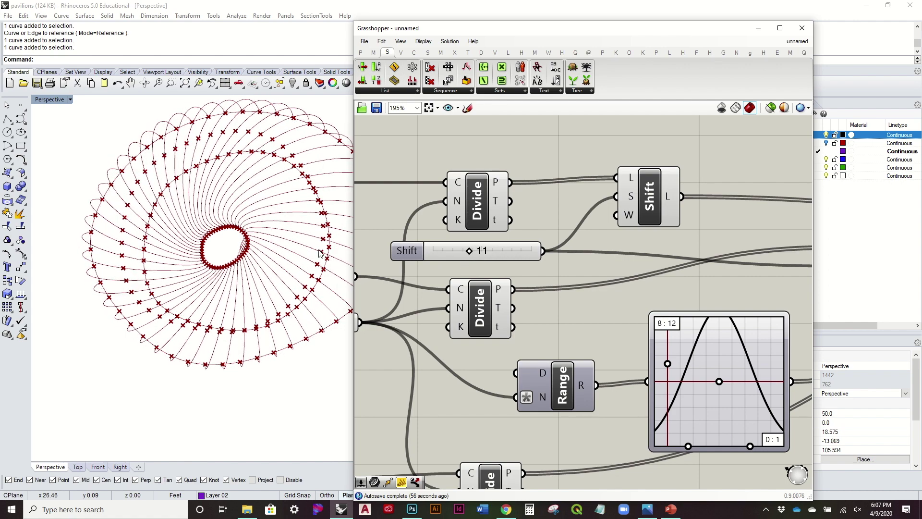
Step: Set the Shift slider to 18 and inspect the twisted arcs from the side
{"action": "scroll", "coordinate": [241, 250], "scroll_direction": "up", "scroll_amount": 5}
{"action": "right_click_drag", "start_coordinate": [218, 215], "coordinate": [230, 240]}
{"action": "left_click_drag", "start_coordinate": [469, 251], "coordinate": [492, 249]}
{"action": "right_click_drag", "start_coordinate": [334, 283], "coordinate": [336, 211]}
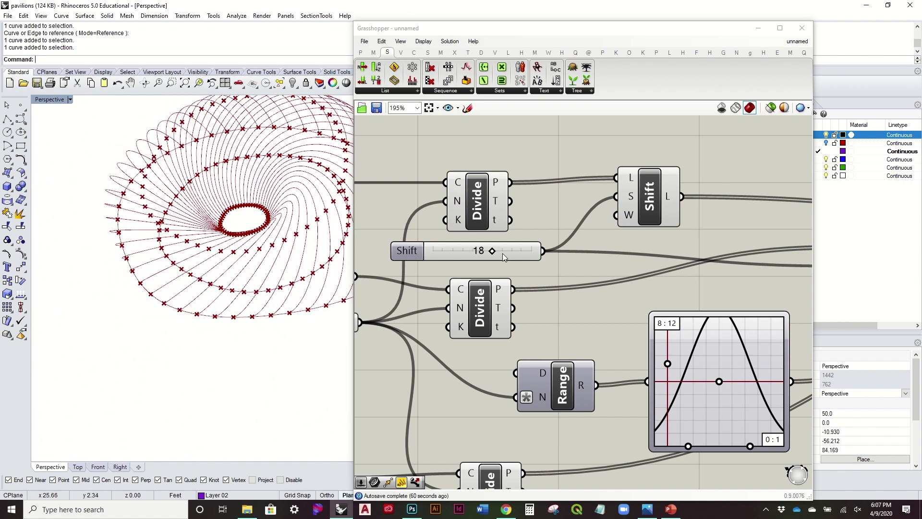
{"action": "right_click_drag", "start_coordinate": [291, 276], "coordinate": [296, 203]}
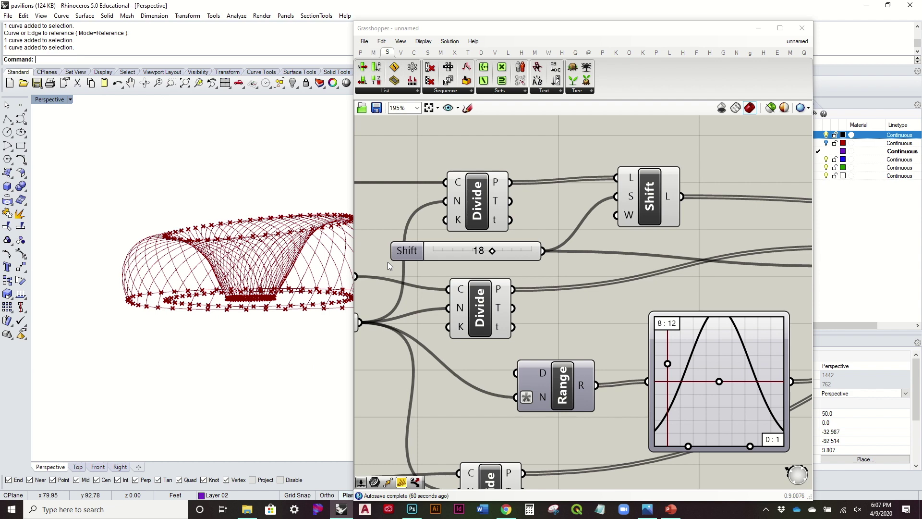
Step: Set the Shift slider to 8 and check the pavilion's overall form
{"action": "left_click_drag", "start_coordinate": [492, 253], "coordinate": [474, 257]}
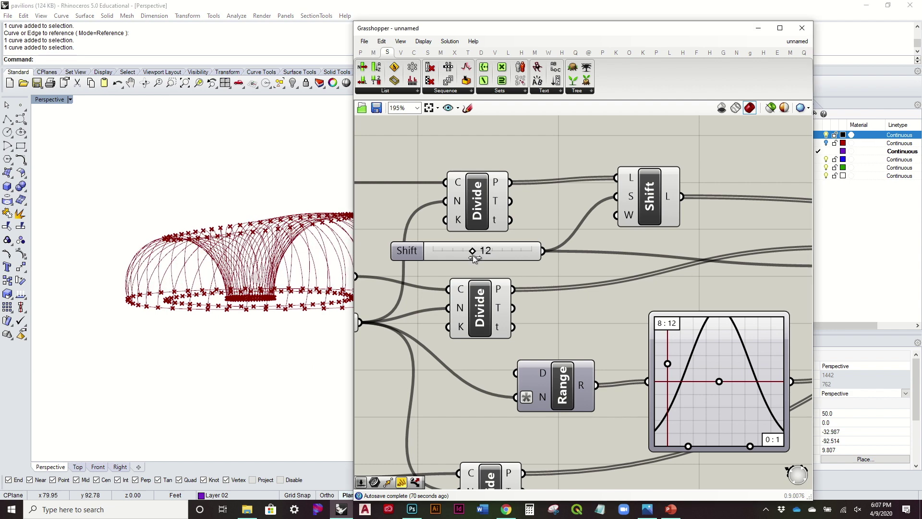
{"action": "left_click_drag", "start_coordinate": [466, 257], "coordinate": [457, 259]}
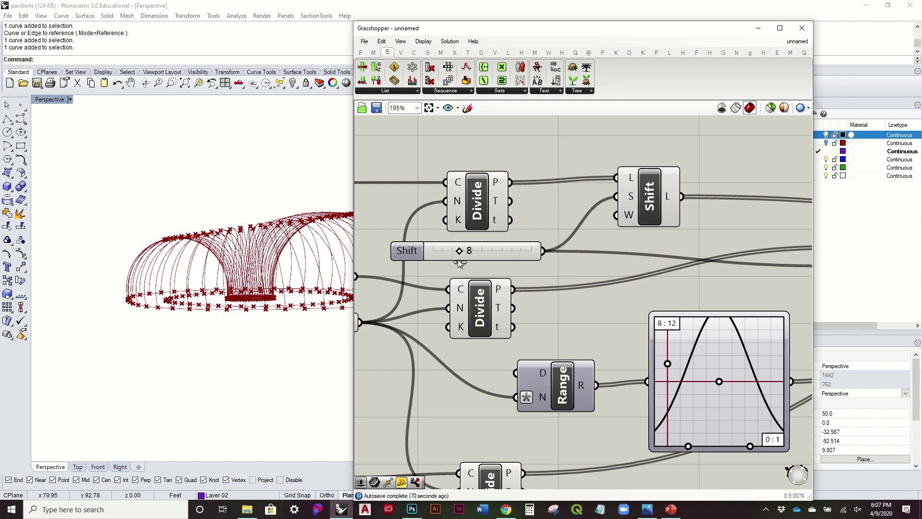
{"action": "right_click_drag", "start_coordinate": [250, 288], "coordinate": [205, 206]}
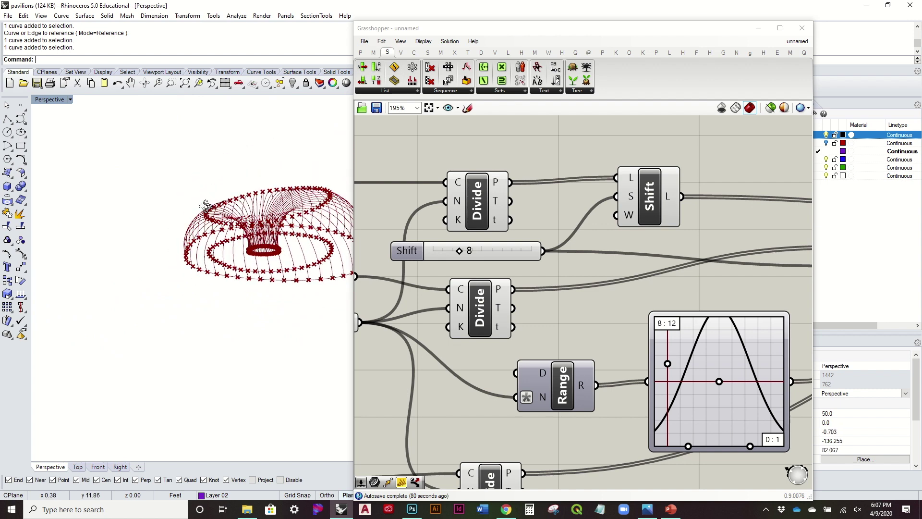
Step: Narrow the Graph Mapper's bell curve by moving its lower handle inward and slightly adjusting the center and side handles
{"action": "right_click_drag", "start_coordinate": [553, 300], "coordinate": [396, 237]}
{"action": "mouse_move", "coordinate": [561, 318]}
{"action": "left_mouse_down"}
{"action": "mouse_move", "coordinate": [540, 321]}
{"action": "mouse_move", "coordinate": [563, 321]}
{"action": "left_mouse_up"}
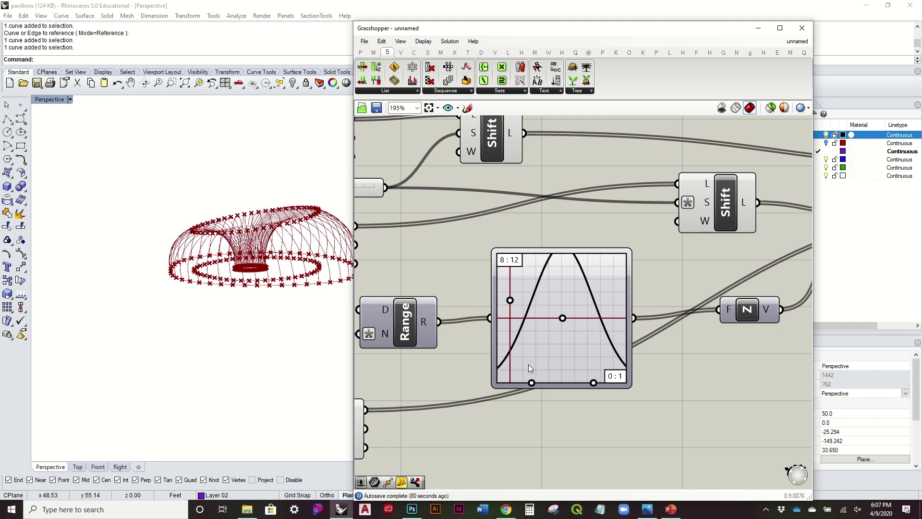
{"action": "scroll", "coordinate": [564, 322], "scroll_direction": "up", "scroll_amount": 5}
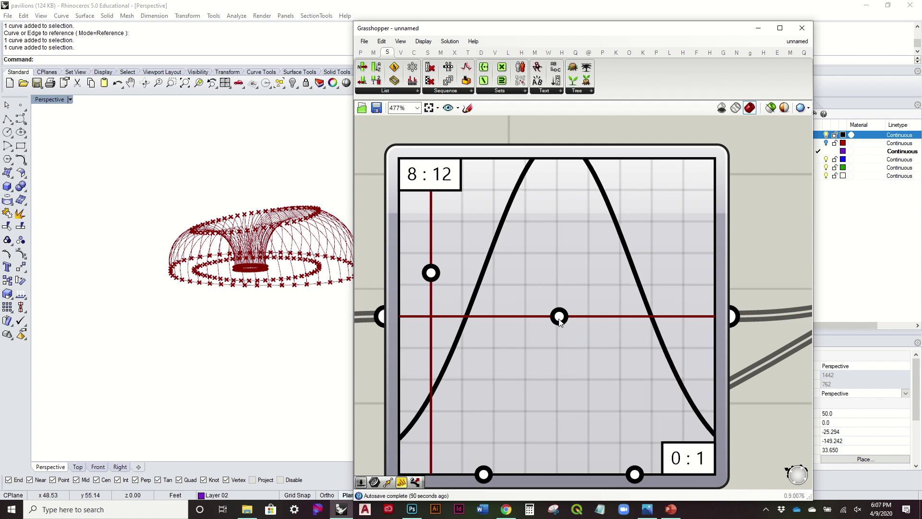
{"action": "scroll", "coordinate": [557, 321], "scroll_direction": "down", "scroll_amount": 1}
{"action": "mouse_move", "coordinate": [604, 419]}
{"action": "left_mouse_down"}
{"action": "mouse_move", "coordinate": [630, 417]}
{"action": "mouse_move", "coordinate": [595, 419]}
{"action": "left_mouse_up"}
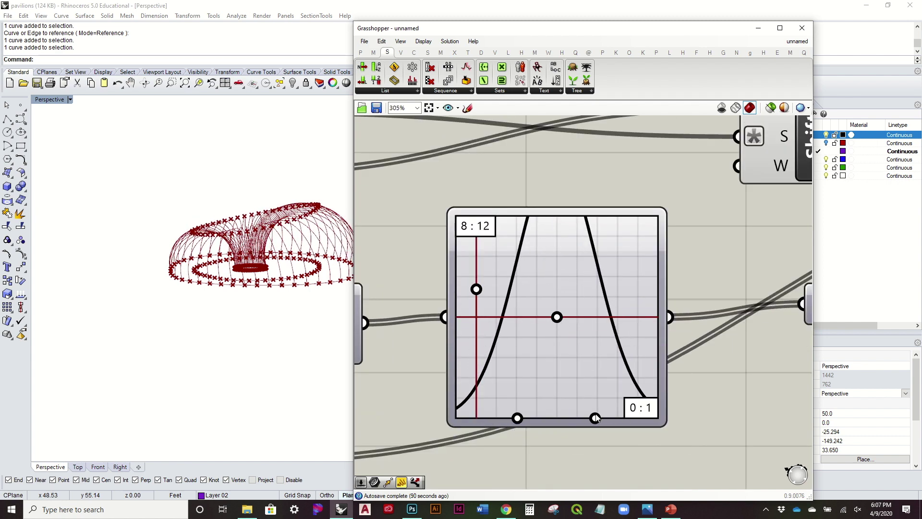
{"action": "mouse_move", "coordinate": [476, 290]}
{"action": "left_mouse_down"}
{"action": "mouse_move", "coordinate": [477, 262]}
{"action": "mouse_move", "coordinate": [477, 368]}
{"action": "mouse_move", "coordinate": [477, 275]}
{"action": "mouse_move", "coordinate": [476, 287]}
{"action": "left_mouse_up"}
Step: Examine the reshaped arcs from above, up close around the central ring and as a whole
{"action": "right_click_drag", "start_coordinate": [257, 281], "coordinate": [313, 307]}
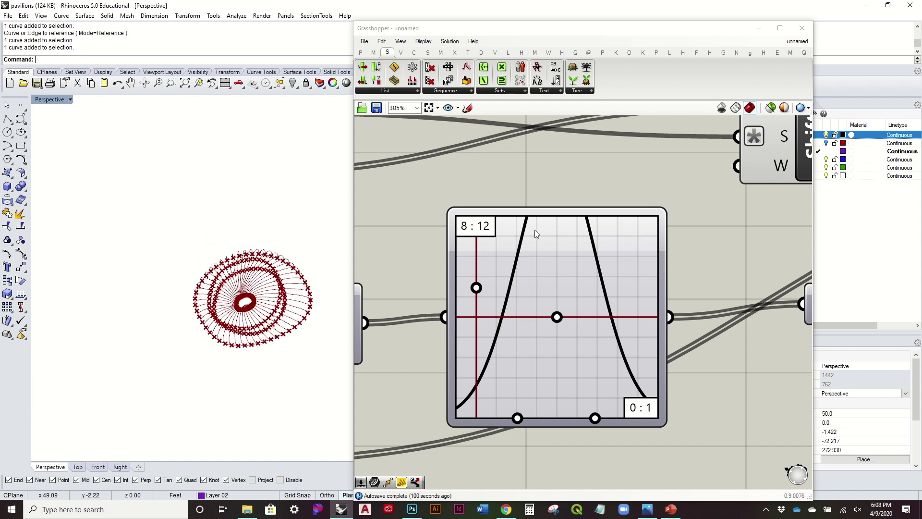
{"action": "scroll", "coordinate": [244, 325], "scroll_direction": "up", "scroll_amount": 5}
{"action": "right_click_drag", "start_coordinate": [288, 294], "coordinate": [516, 275]}
{"action": "scroll", "coordinate": [517, 274], "scroll_direction": "down", "scroll_amount": 3}
{"action": "right_click_drag", "start_coordinate": [324, 385], "coordinate": [305, 294]}
{"action": "right_click_drag", "start_coordinate": [368, 231], "coordinate": [603, 283]}
{"action": "right_click_drag", "start_coordinate": [276, 285], "coordinate": [231, 316]}
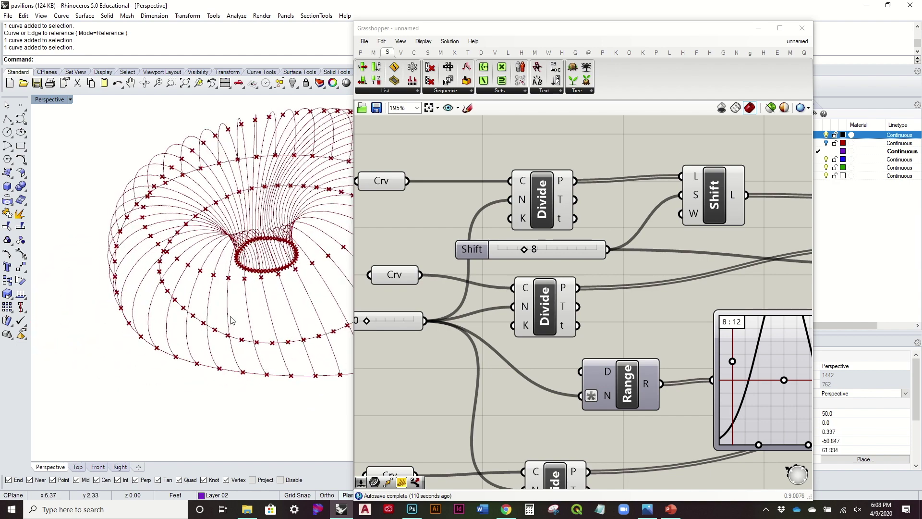
{"action": "scroll", "coordinate": [231, 317], "scroll_direction": "down", "scroll_amount": 4}
{"action": "scroll", "coordinate": [661, 280], "scroll_direction": "down", "scroll_amount": 3}
Step: Align the Arc component with its input wire, add a Pipe component and feed the Arc's A output into its C input
{"action": "right_click_drag", "start_coordinate": [661, 280], "coordinate": [568, 318]}
{"action": "right_click_drag", "start_coordinate": [735, 311], "coordinate": [517, 304]}
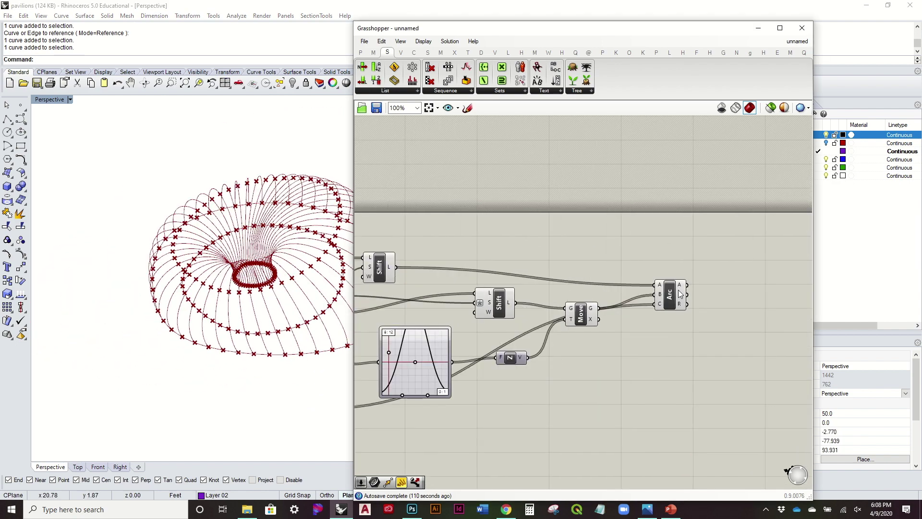
{"action": "left_click_drag", "start_coordinate": [666, 294], "coordinate": [675, 277]}
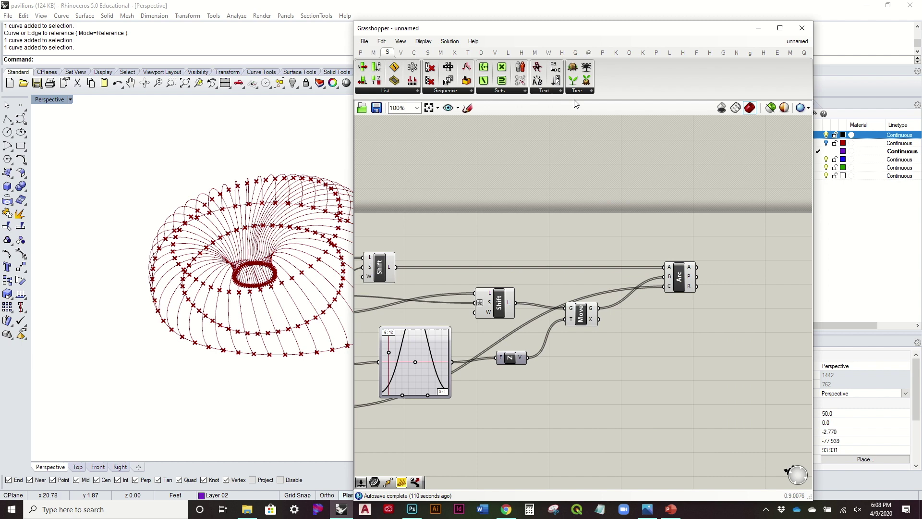
{"action": "left_click", "coordinate": [413, 53]}
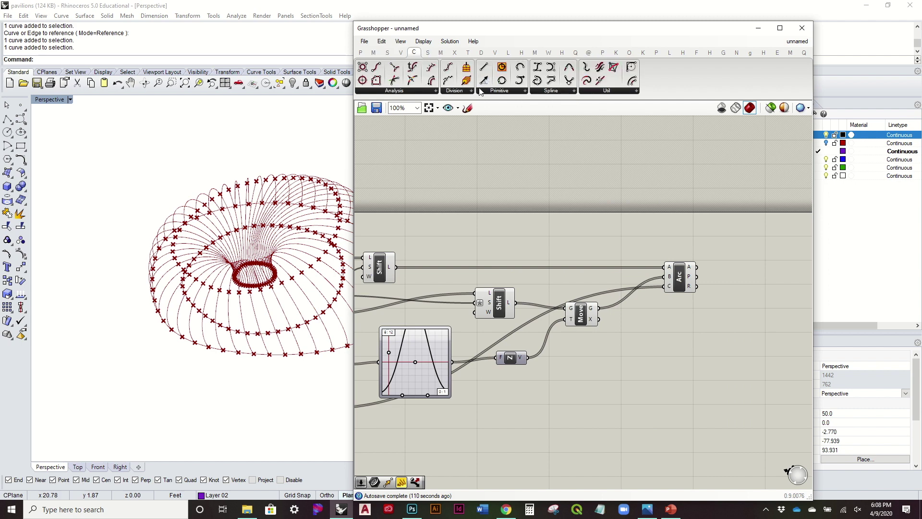
{"action": "left_click", "coordinate": [427, 53]}
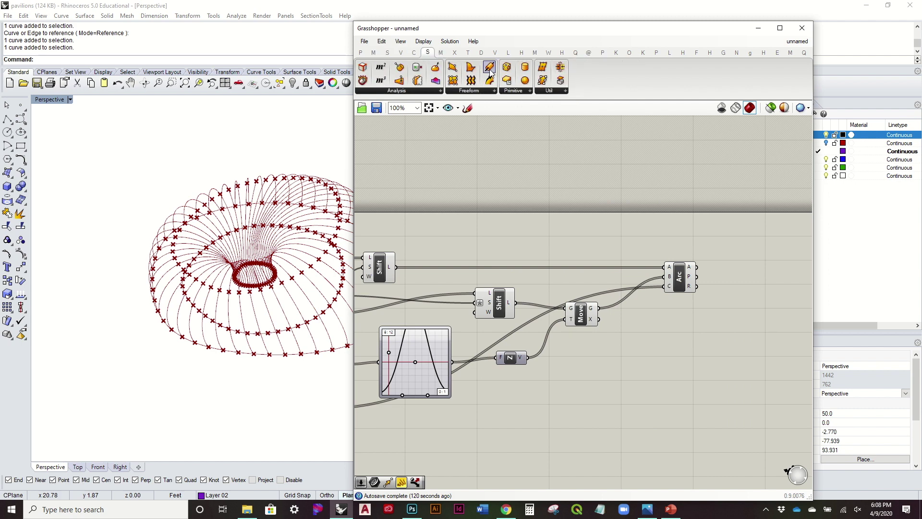
{"action": "left_click_drag", "start_coordinate": [776, 277], "coordinate": [776, 277]}
{"action": "left_click_drag", "start_coordinate": [697, 268], "coordinate": [761, 267]}
Step: Add a 0.25 number slider and connect it to the Pipe's R input
{"action": "double_click", "coordinate": [734, 293]}
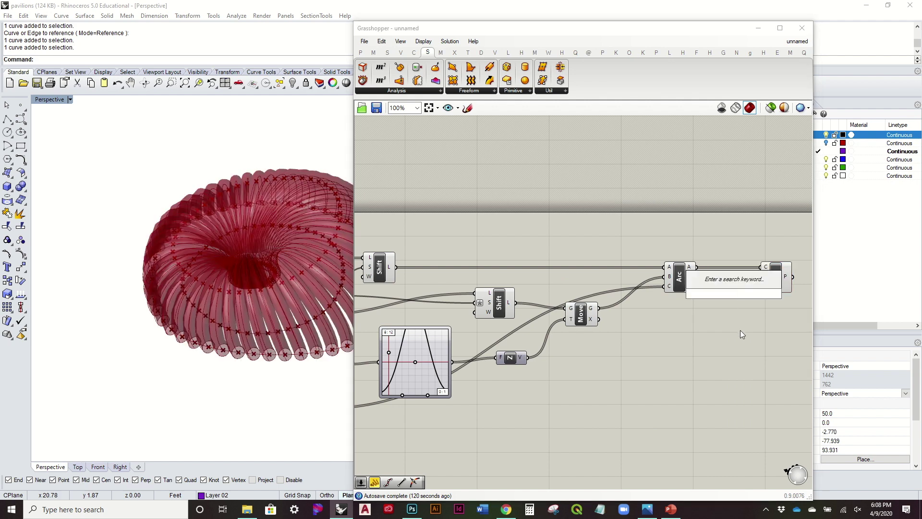
{"action": "type", "text": ".256"}
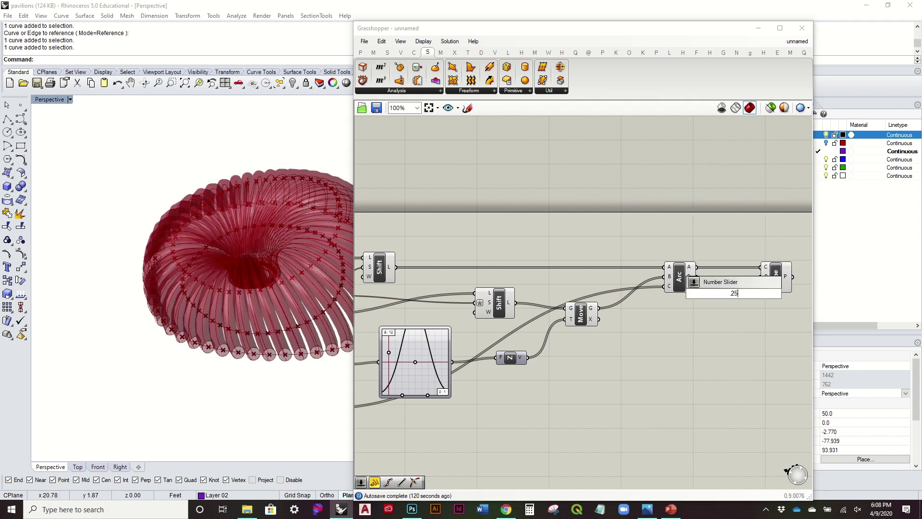
{"action": "key", "text": "Return"}
{"action": "scroll", "coordinate": [755, 270], "scroll_direction": "up", "scroll_amount": 5}
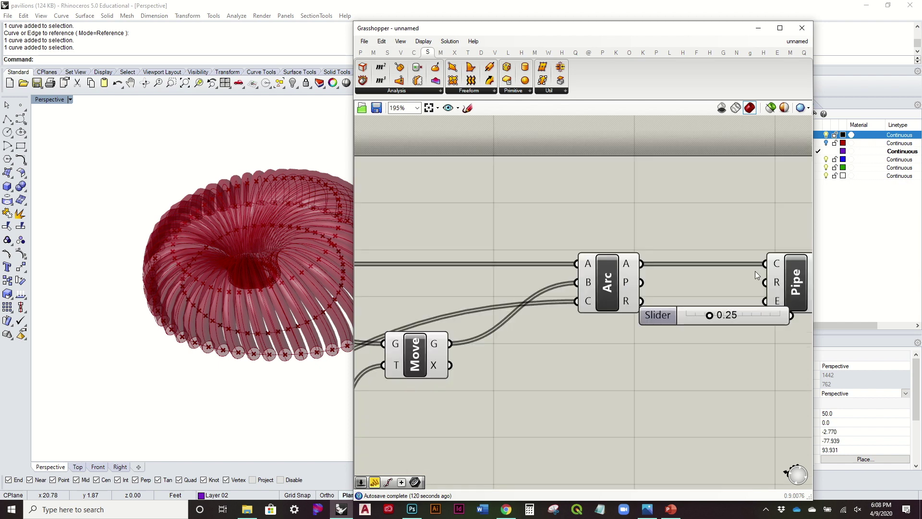
{"action": "left_click_drag", "start_coordinate": [704, 325], "coordinate": [735, 245]}
{"action": "left_click_drag", "start_coordinate": [653, 341], "coordinate": [646, 228]}
Step: Set the Radius slider for the pipes to 0.13
{"action": "scroll", "coordinate": [281, 258], "scroll_direction": "up", "scroll_amount": 5}
{"action": "right_click_drag", "start_coordinate": [281, 258], "coordinate": [288, 199]}
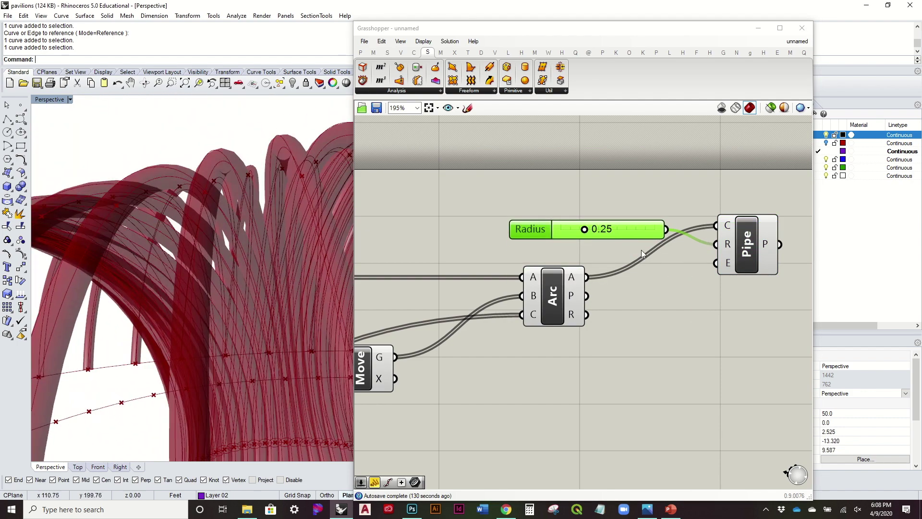
{"action": "left_click", "coordinate": [585, 230]}
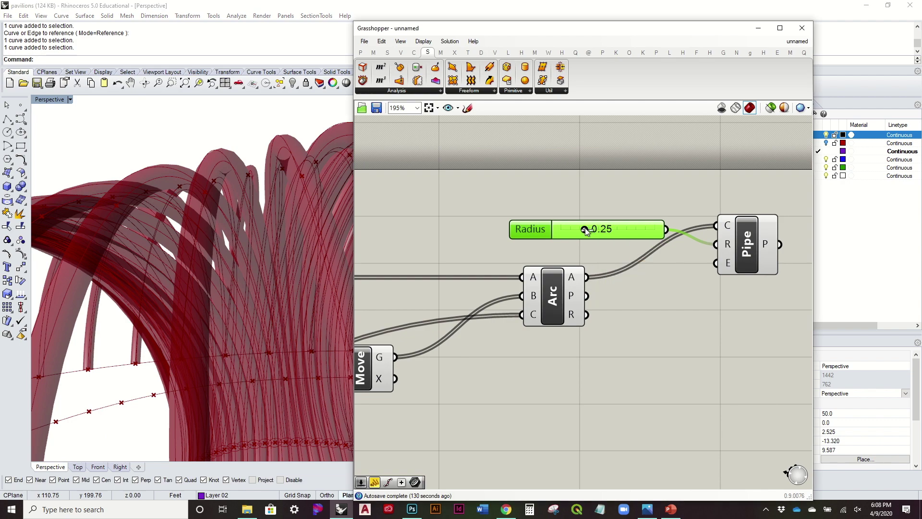
{"action": "left_click_drag", "start_coordinate": [583, 232], "coordinate": [572, 233]}
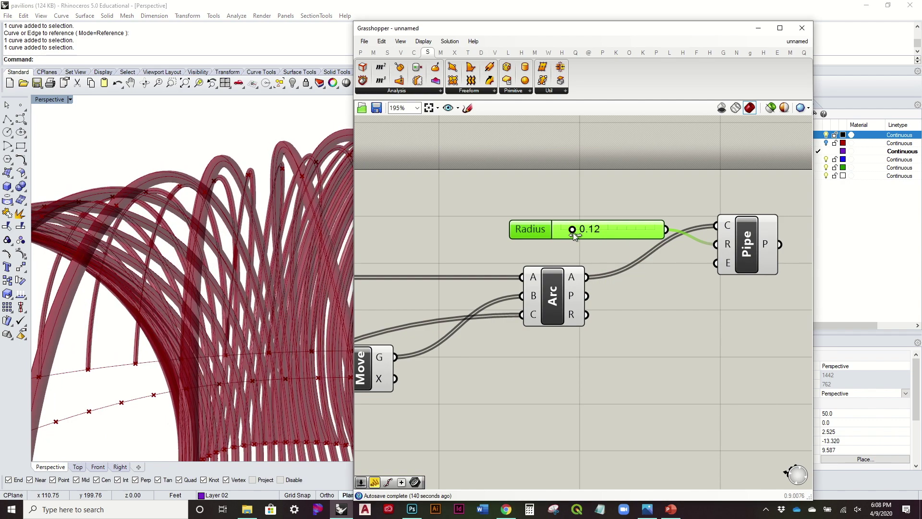
Step: Examine the thinner piped arcs up close and then the pavilion's overall form
{"action": "right_click_drag", "start_coordinate": [288, 225], "coordinate": [233, 325]}
{"action": "scroll", "coordinate": [230, 276], "scroll_direction": "up", "scroll_amount": 5}
{"action": "scroll", "coordinate": [242, 273], "scroll_direction": "down", "scroll_amount": 5}
{"action": "scroll", "coordinate": [243, 272], "scroll_direction": "down", "scroll_amount": 5}
{"action": "right_click_drag", "start_coordinate": [243, 272], "coordinate": [217, 230]}
{"action": "left_click", "coordinate": [663, 353]}
{"action": "scroll", "coordinate": [166, 248], "scroll_direction": "down", "scroll_amount": 5}
{"action": "scroll", "coordinate": [641, 304], "scroll_direction": "down", "scroll_amount": 5}
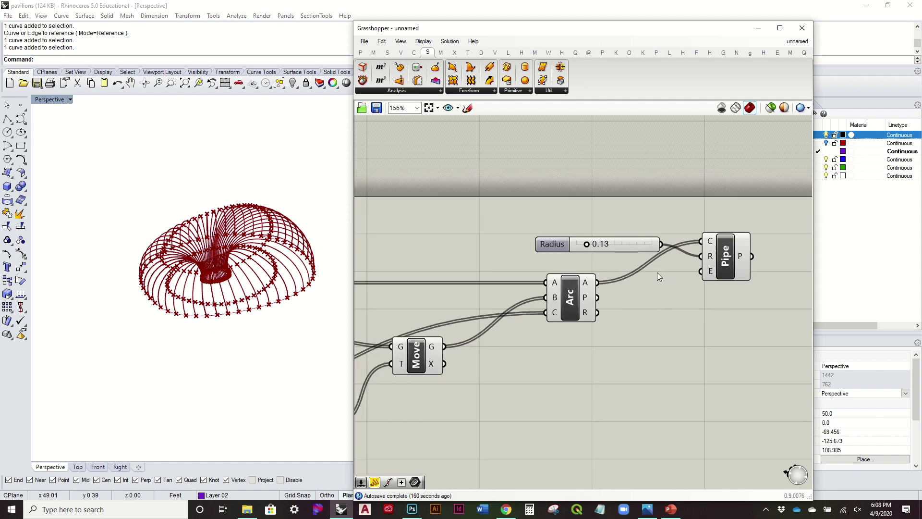
{"action": "right_click_drag", "start_coordinate": [269, 279], "coordinate": [258, 248]}
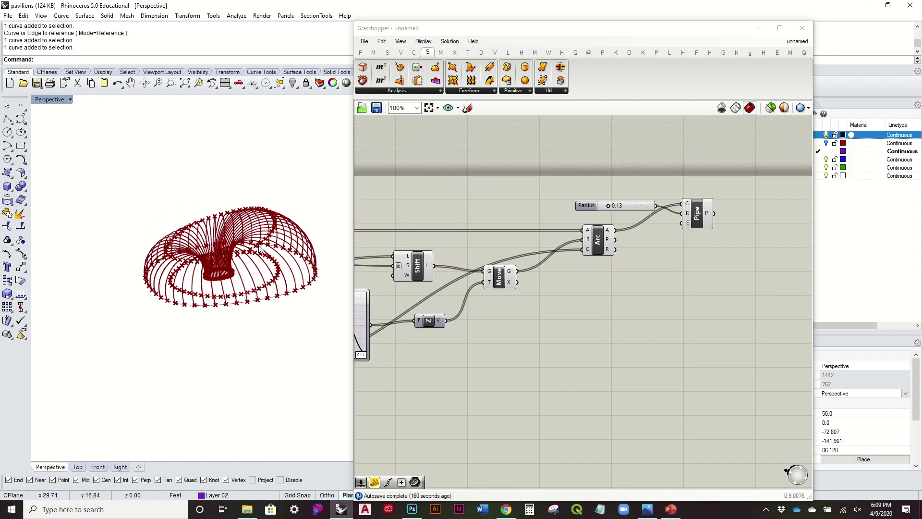
{"action": "right_click_drag", "start_coordinate": [618, 224], "coordinate": [610, 249]}
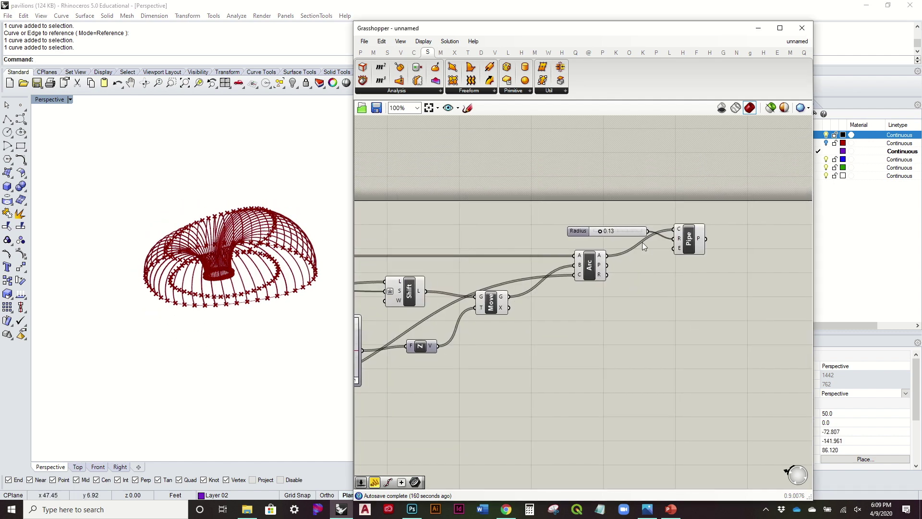
Step: Select the Arc and Move components in turn to examine the geometry they highlight
{"action": "left_click", "coordinate": [589, 267]}
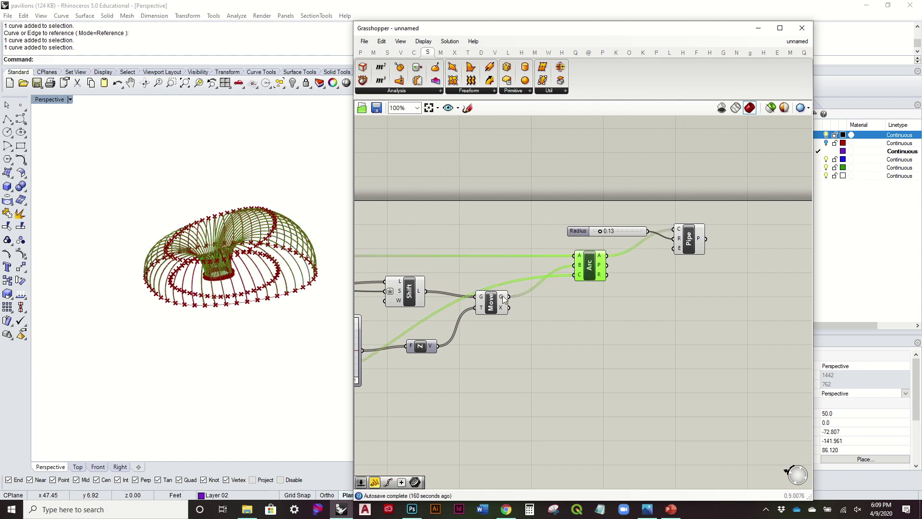
{"action": "left_click", "coordinate": [500, 303]}
{"action": "left_click", "coordinate": [588, 266]}
{"action": "left_click", "coordinate": [660, 323]}
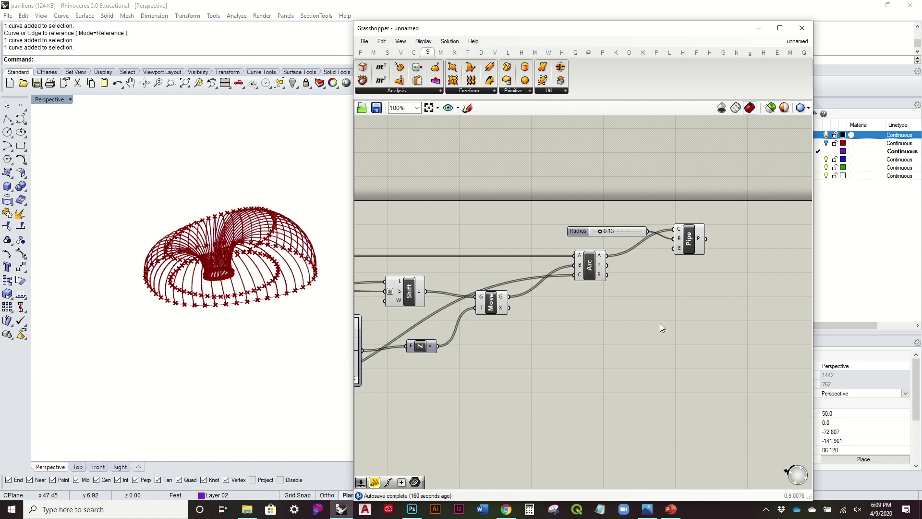
Step: Nudge the Arc component and add a Divide Curve component fed by its A output
{"action": "right_click_drag", "start_coordinate": [651, 311], "coordinate": [543, 310]}
{"action": "left_click_drag", "start_coordinate": [482, 267], "coordinate": [472, 270]}
{"action": "left_click", "coordinate": [531, 297]}
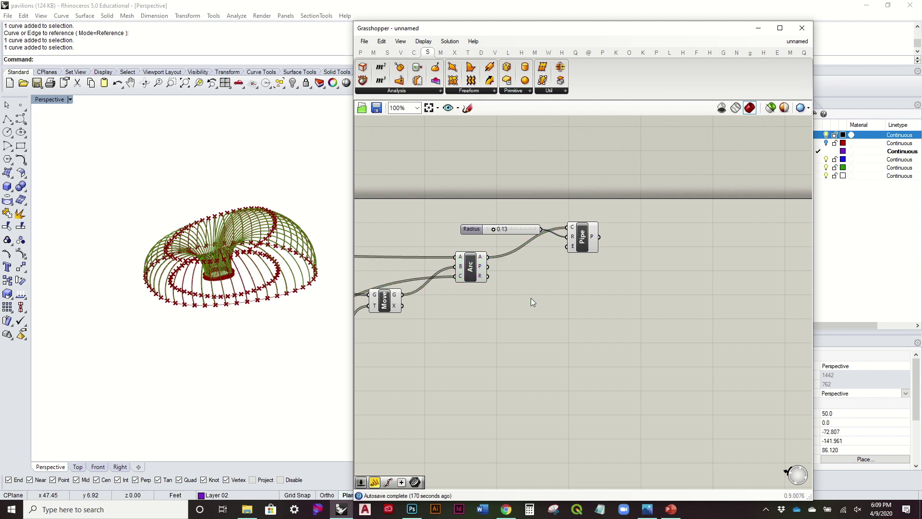
{"action": "left_click", "coordinate": [413, 54]}
{"action": "left_click_drag", "start_coordinate": [448, 72], "coordinate": [554, 294]}
Step: Add a number slider with value 15, connect it to the new Divide Curve's N input and place it beside that component
{"action": "double_click", "coordinate": [523, 323]}
{"action": "type", "text": "15"}
{"action": "key", "text": "Return"}
{"action": "scroll", "coordinate": [531, 307], "scroll_direction": "up", "scroll_amount": 3}
{"action": "left_click_drag", "start_coordinate": [541, 336], "coordinate": [573, 301]}
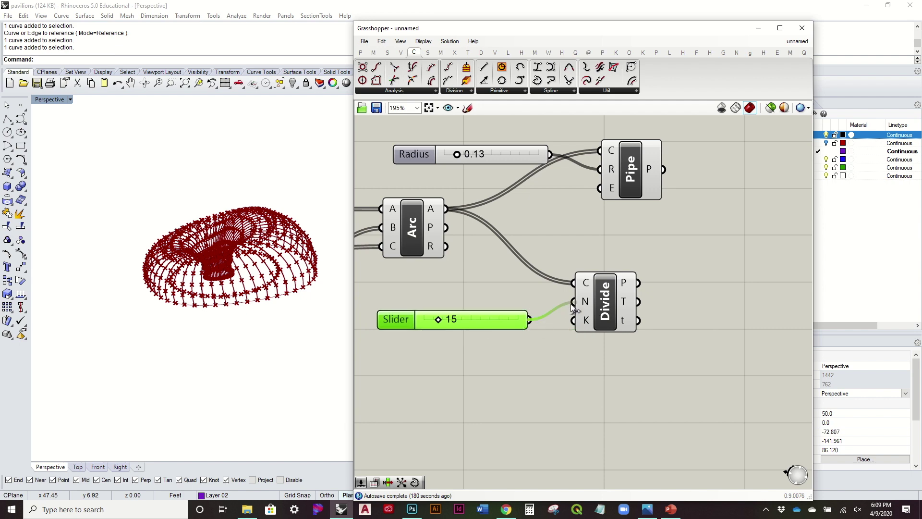
{"action": "left_click_drag", "start_coordinate": [512, 317], "coordinate": [532, 304]}
{"action": "scroll", "coordinate": [532, 304], "scroll_direction": "down", "scroll_amount": 3}
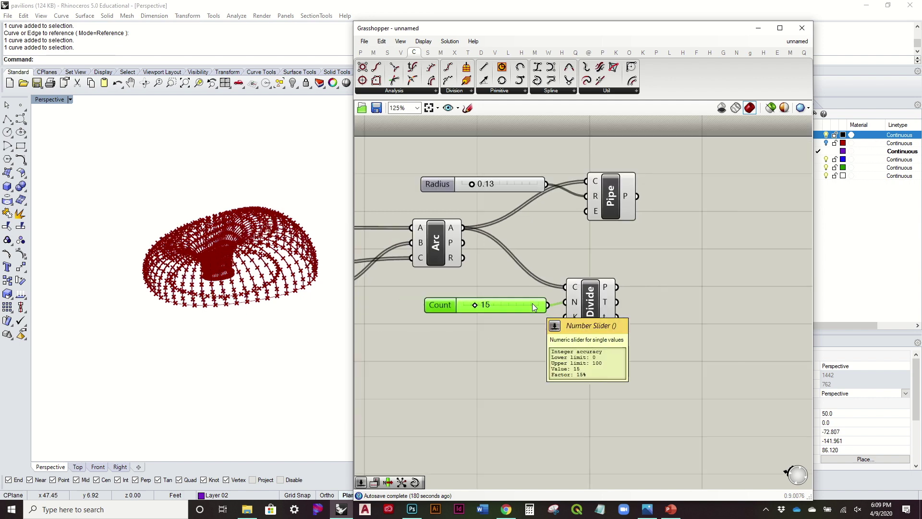
{"action": "left_click_drag", "start_coordinate": [534, 313], "coordinate": [556, 317]}
{"action": "left_click_drag", "start_coordinate": [473, 310], "coordinate": [493, 312]}
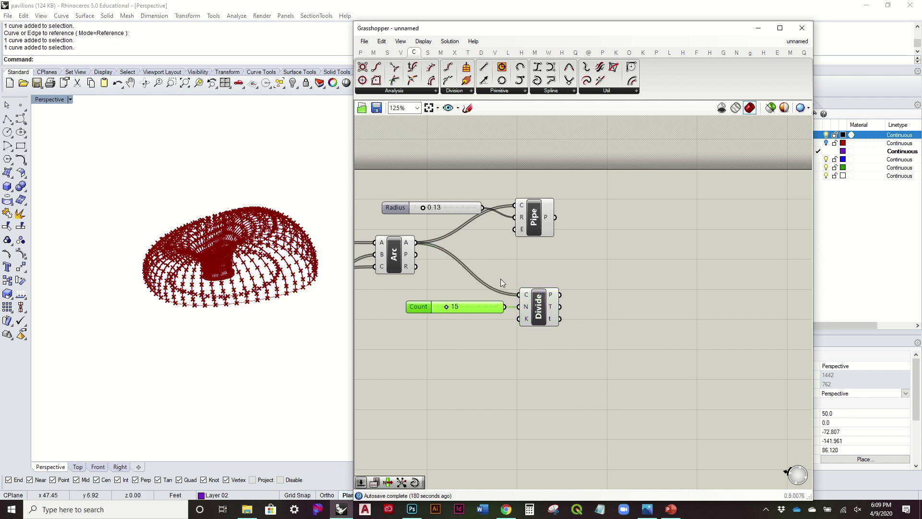
Step: Add a Flip Matrix component after the arcs' Divide Curve and feed it the divided P points
{"action": "left_click", "coordinate": [388, 52]}
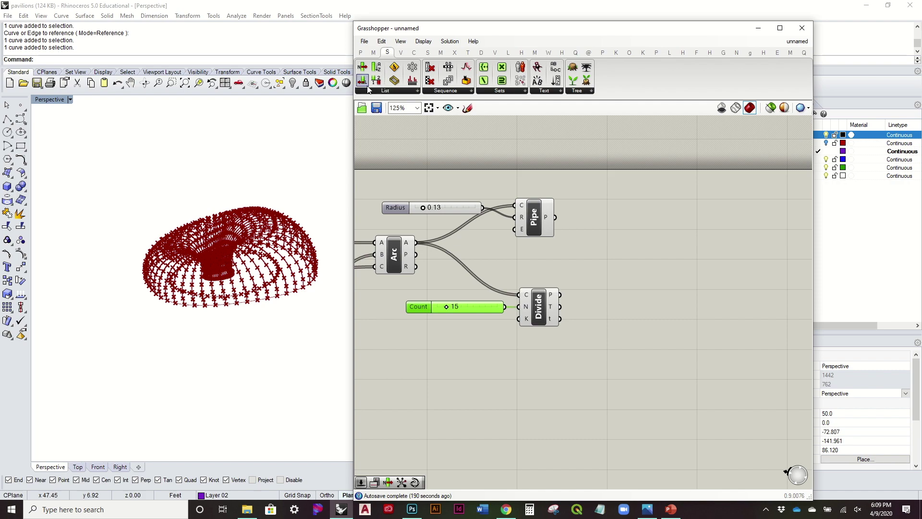
{"action": "right_click_drag", "start_coordinate": [236, 185], "coordinate": [232, 226]}
{"action": "left_click", "coordinate": [695, 272]}
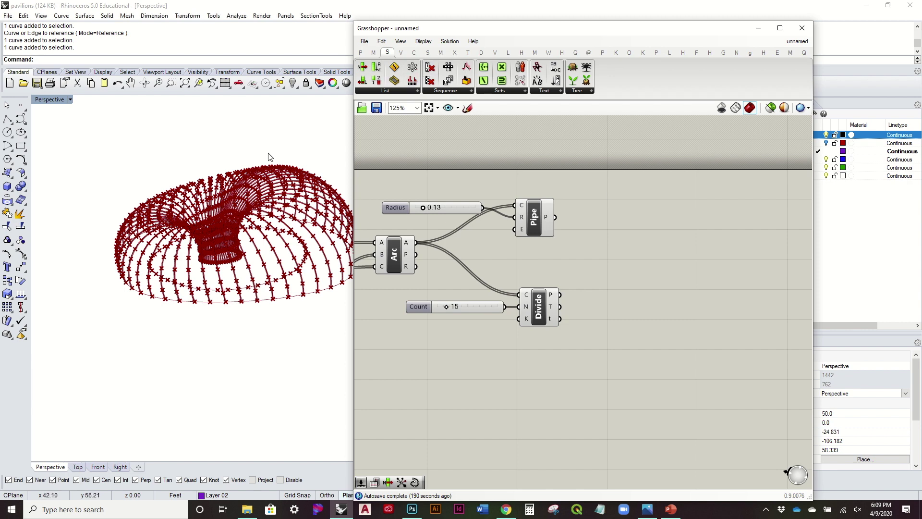
{"action": "right_click_drag", "start_coordinate": [268, 154], "coordinate": [269, 173]}
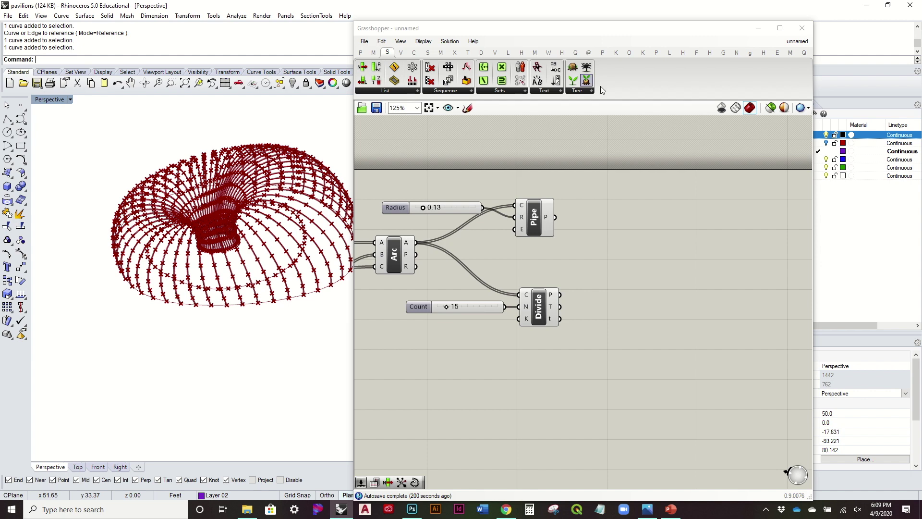
{"action": "left_click", "coordinate": [587, 92]}
{"action": "left_click_drag", "start_coordinate": [597, 176], "coordinate": [602, 301]}
Step: Add a Shift List component, connect the Flip Matrix output to its L input and line it up with the flipped data
{"action": "left_click", "coordinate": [382, 90]}
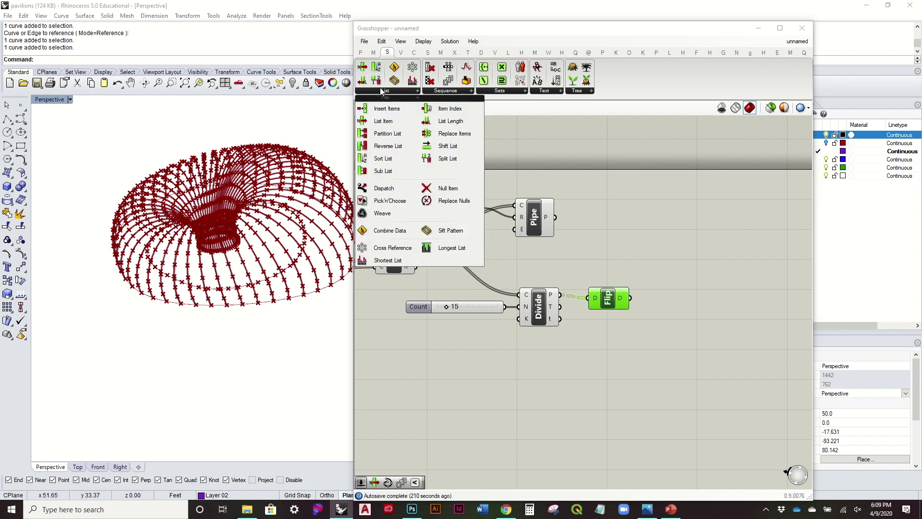
{"action": "left_click_drag", "start_coordinate": [449, 146], "coordinate": [690, 309]}
{"action": "left_click_drag", "start_coordinate": [610, 301], "coordinate": [609, 298]}
{"action": "left_click_drag", "start_coordinate": [688, 310], "coordinate": [676, 306]}
{"action": "left_click", "coordinate": [616, 313]}
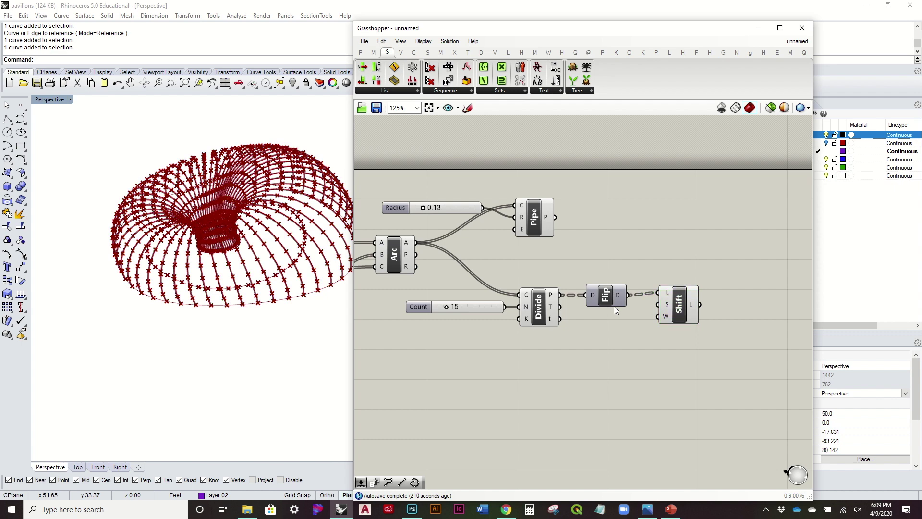
{"action": "right_click_drag", "start_coordinate": [607, 338], "coordinate": [599, 303]}
{"action": "scroll", "coordinate": [640, 249], "scroll_direction": "up", "scroll_amount": 3}
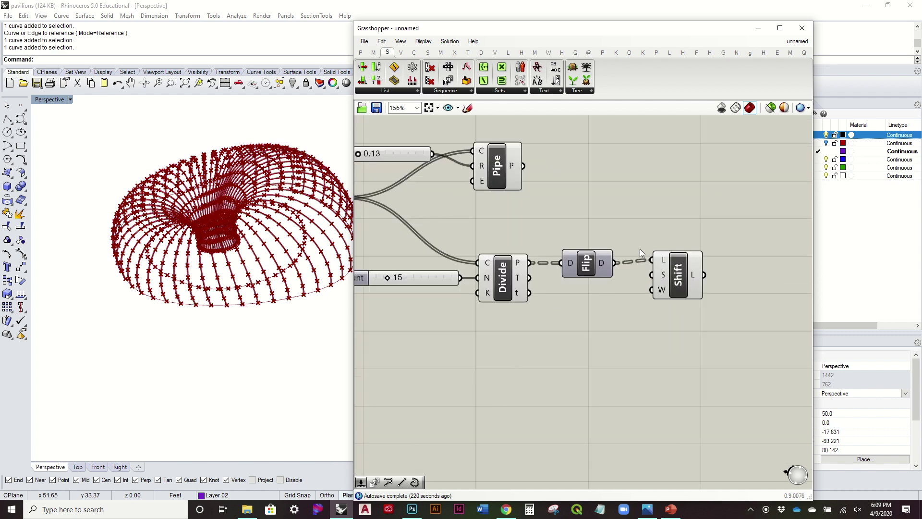
{"action": "scroll", "coordinate": [276, 270], "scroll_direction": "up", "scroll_amount": 3}
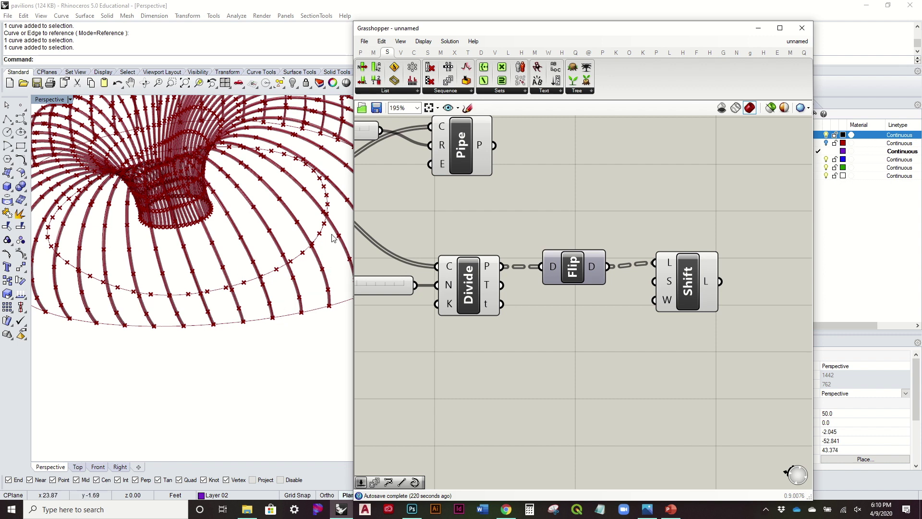
{"action": "left_click_drag", "start_coordinate": [690, 279], "coordinate": [693, 285]}
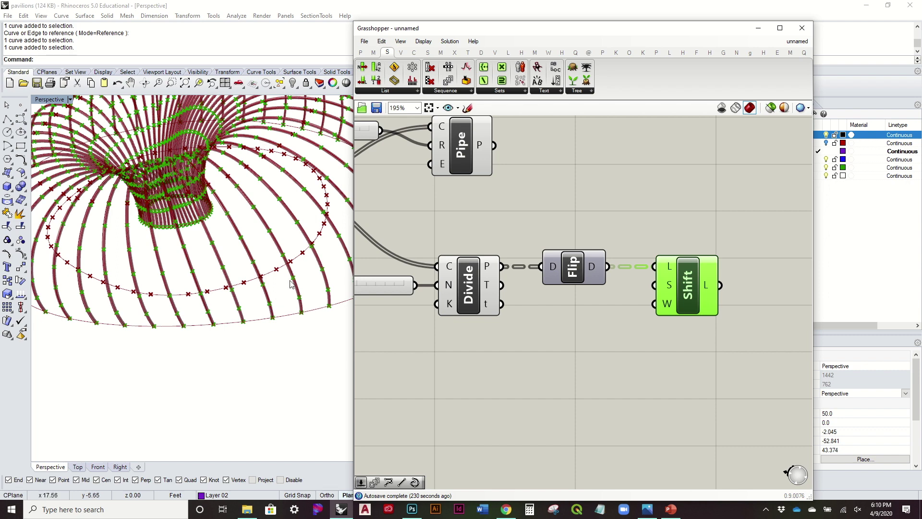
{"action": "left_click", "coordinate": [514, 176]}
Step: Add a Series component below the Flip Matrix and connect the Count slider to its C input
{"action": "left_click", "coordinate": [447, 80]}
{"action": "left_click", "coordinate": [566, 409]}
{"action": "right_click_drag", "start_coordinate": [405, 285], "coordinate": [597, 257]}
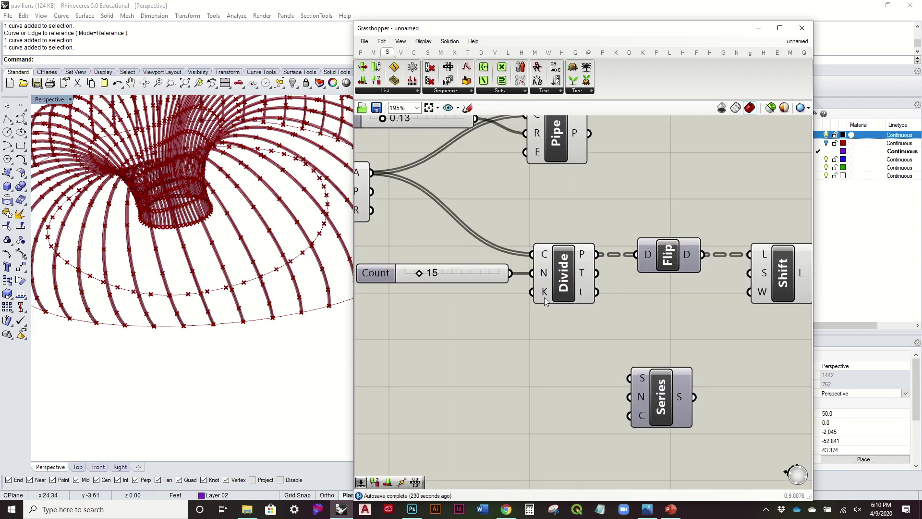
{"action": "left_click_drag", "start_coordinate": [509, 273], "coordinate": [630, 416]}
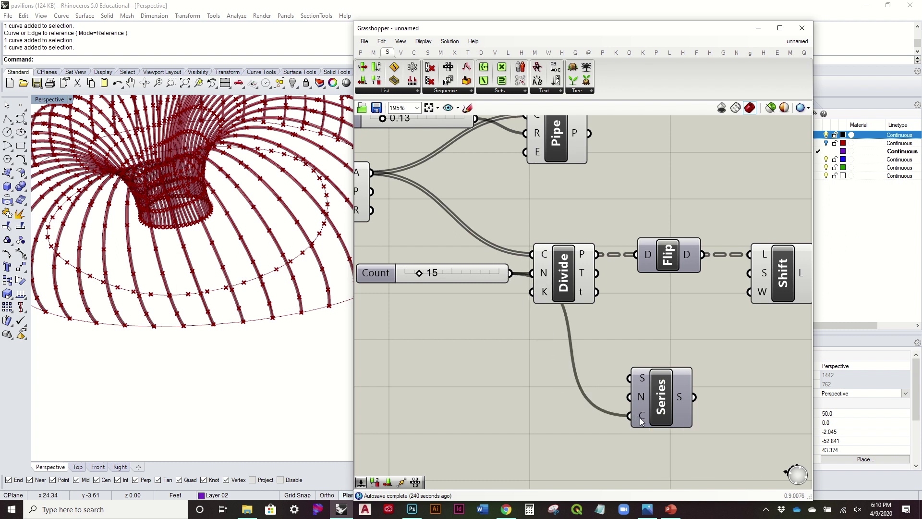
{"action": "right_click_drag", "start_coordinate": [640, 422], "coordinate": [599, 405]}
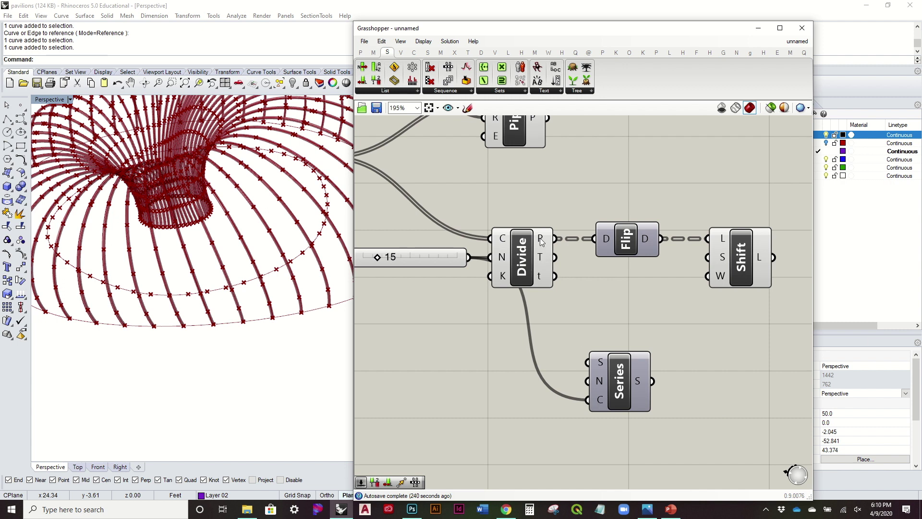
Step: Add an expression that increases x to the Series component's C input
{"action": "mouse_move", "coordinate": [541, 241]}
{"action": "mouse_move", "coordinate": [638, 385]}
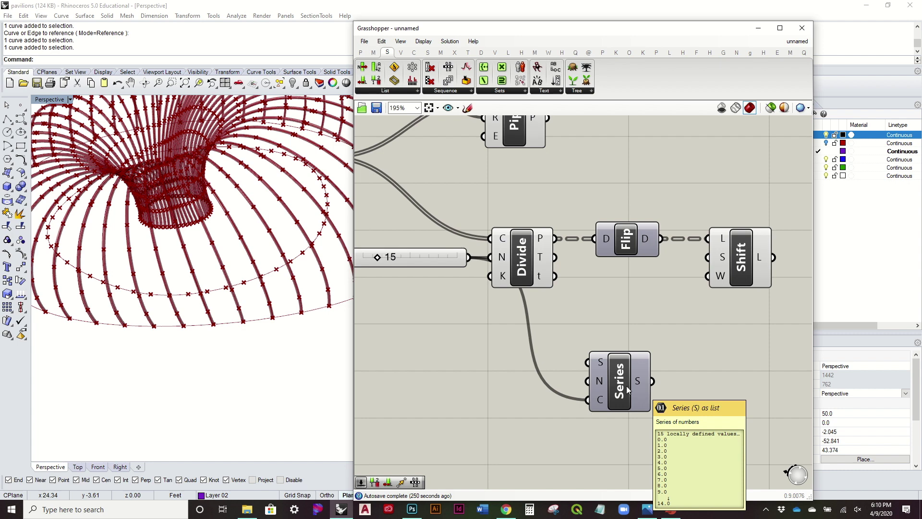
{"action": "right_click", "coordinate": [600, 399]}
{"action": "mouse_move", "coordinate": [642, 415]}
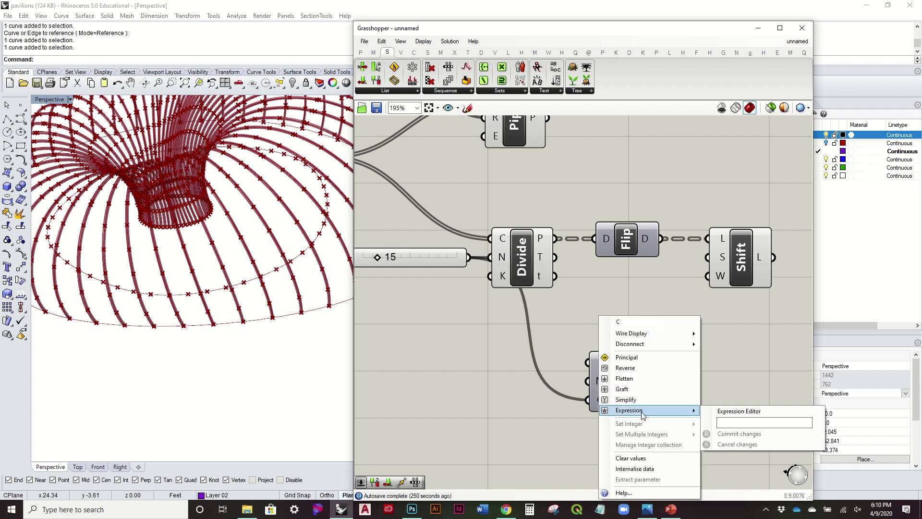
{"action": "left_click", "coordinate": [753, 420]}
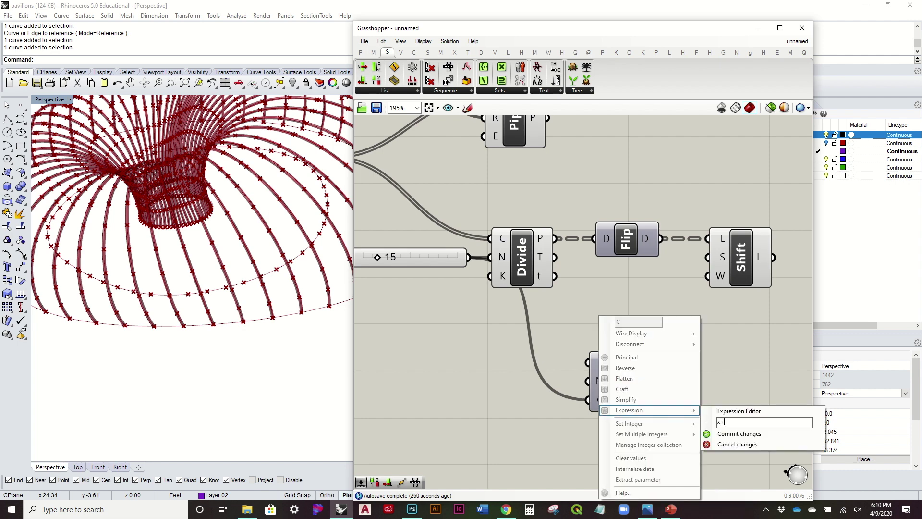
{"action": "left_click", "coordinate": [734, 435]}
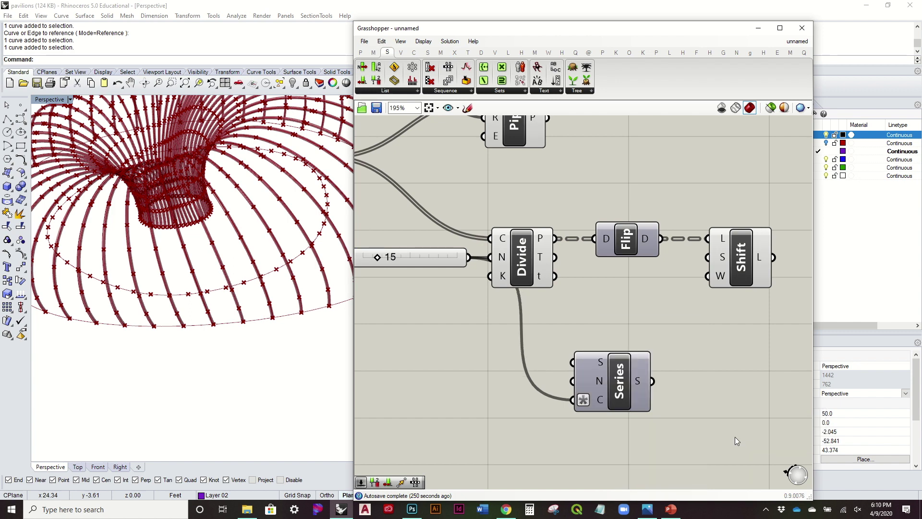
Step: Connect the Series output to the Shift List component's S input
{"action": "right_click_drag", "start_coordinate": [695, 383], "coordinate": [636, 370]}
{"action": "left_click_drag", "start_coordinate": [595, 369], "coordinate": [649, 246]}
{"action": "right_click_drag", "start_coordinate": [183, 294], "coordinate": [227, 320]}
{"action": "scroll", "coordinate": [254, 314], "scroll_direction": "up", "scroll_amount": 5}
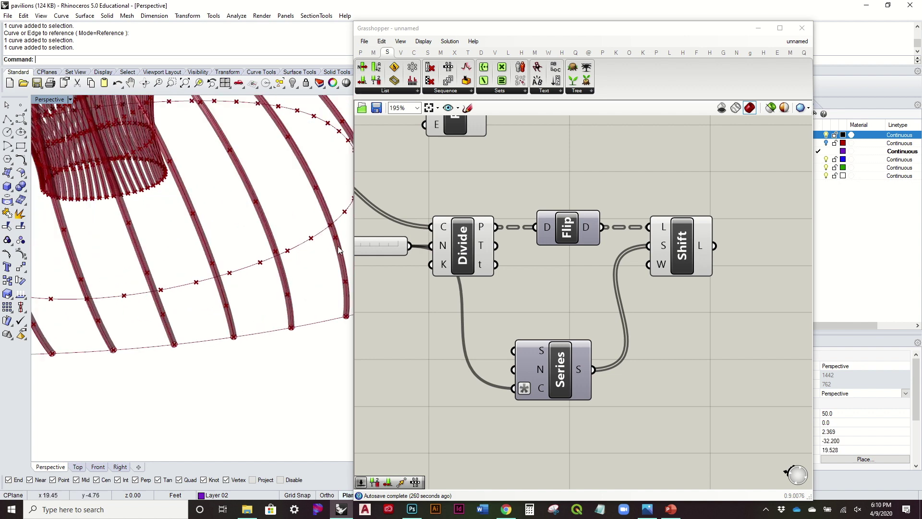
{"action": "scroll", "coordinate": [653, 318], "scroll_direction": "down", "scroll_amount": 3}
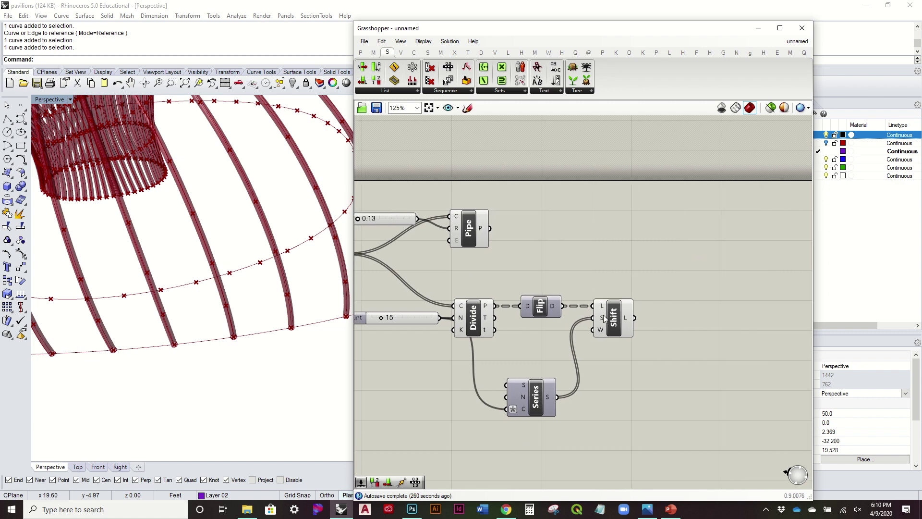
Step: Add a second Flip Matrix fed by the Shift List output, and graft the Shift List's S input
{"action": "left_click", "coordinate": [577, 92]}
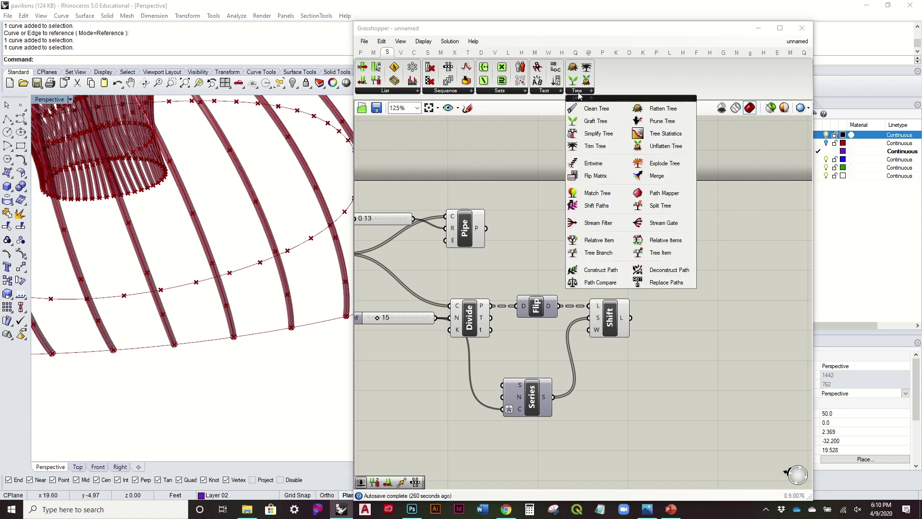
{"action": "left_click", "coordinate": [614, 176]}
{"action": "left_click", "coordinate": [678, 315]}
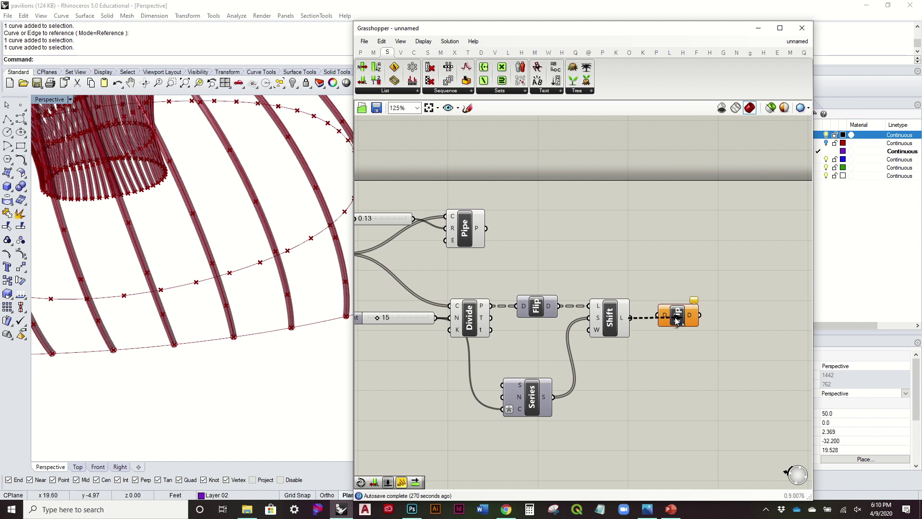
{"action": "right_click", "coordinate": [598, 320]}
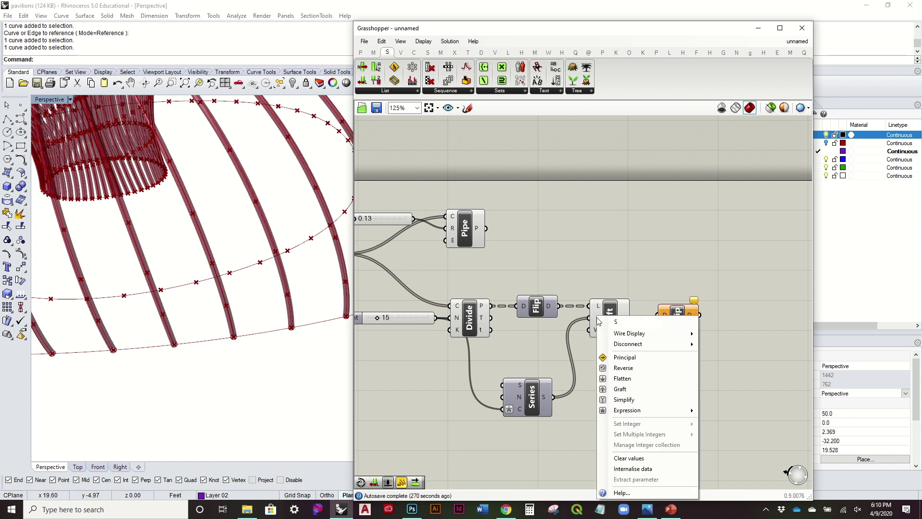
{"action": "left_click", "coordinate": [620, 390]}
{"action": "left_click_drag", "start_coordinate": [624, 321], "coordinate": [665, 315]}
{"action": "left_click", "coordinate": [673, 273]}
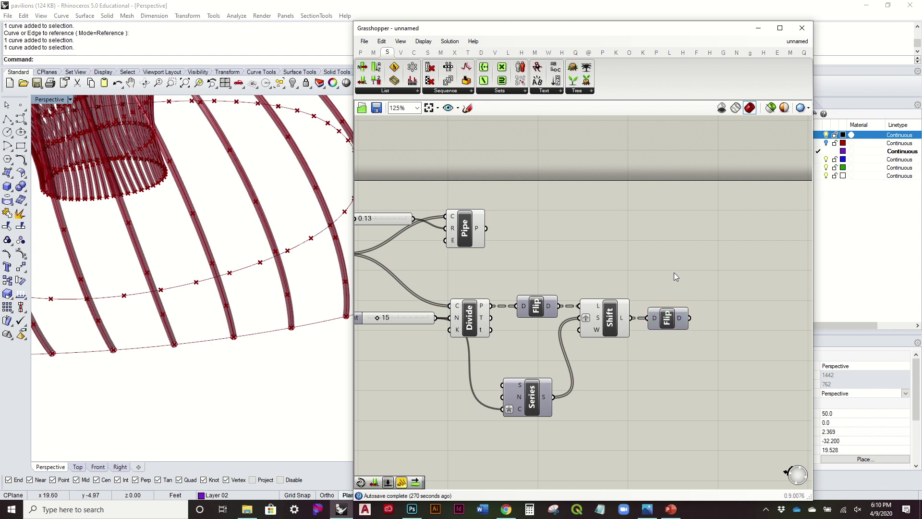
Step: Add an Interpolate curve component after the second Flip Matrix and feed the flipped points to its V input
{"action": "right_click_drag", "start_coordinate": [674, 254], "coordinate": [663, 253]}
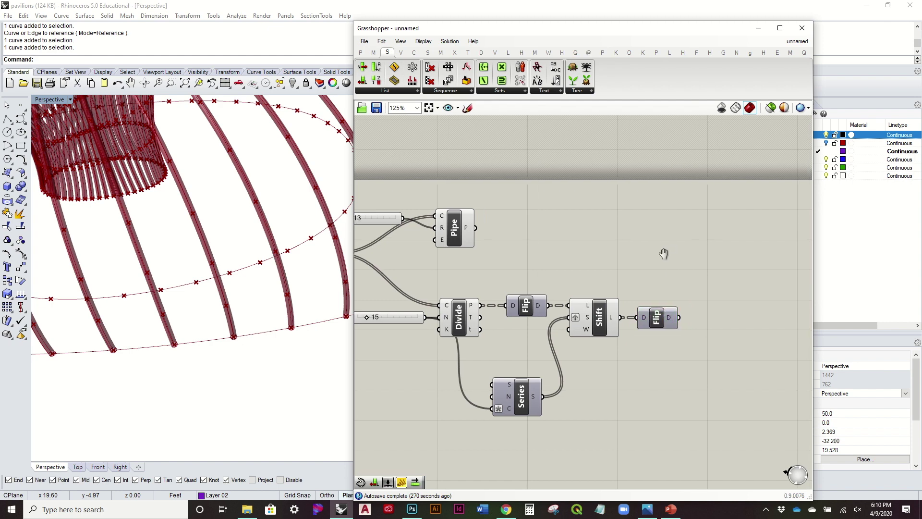
{"action": "left_click", "coordinate": [414, 52]}
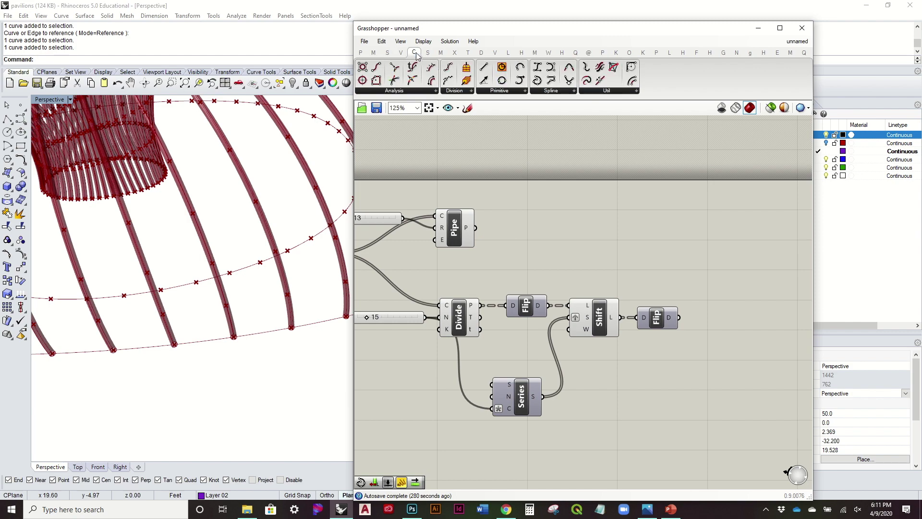
{"action": "left_click_drag", "start_coordinate": [551, 79], "coordinate": [768, 317]}
{"action": "left_click_drag", "start_coordinate": [678, 317], "coordinate": [749, 301]}
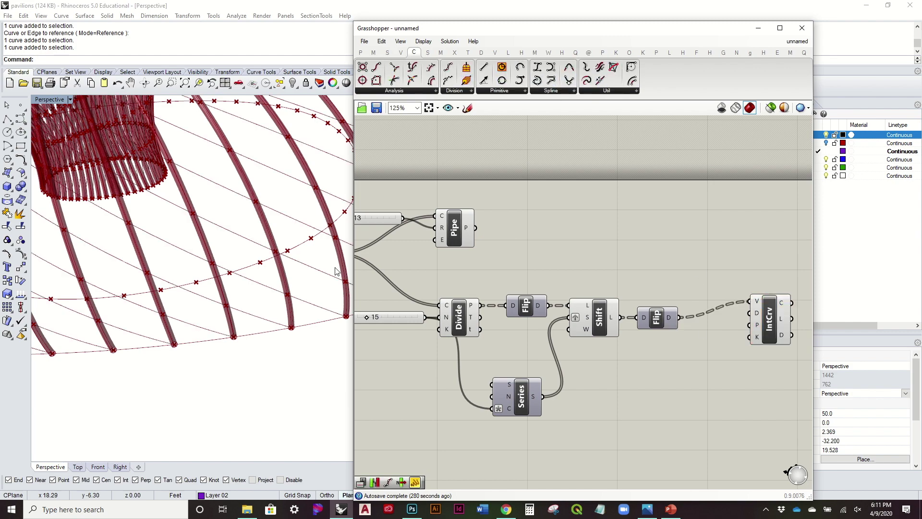
{"action": "right_click_drag", "start_coordinate": [339, 271], "coordinate": [266, 274]}
{"action": "scroll", "coordinate": [288, 294], "scroll_direction": "down", "scroll_amount": 6}
{"action": "scroll", "coordinate": [261, 286], "scroll_direction": "up", "scroll_amount": 5}
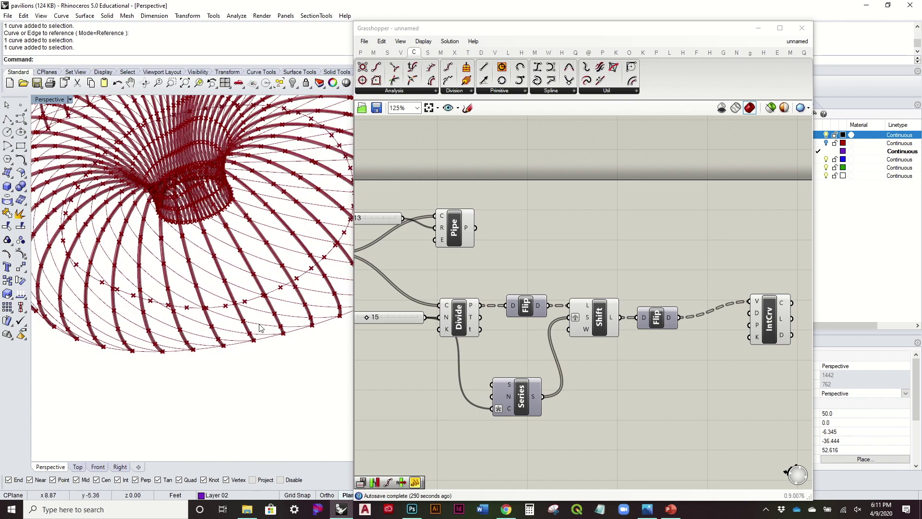
{"action": "right_click_drag", "start_coordinate": [167, 249], "coordinate": [166, 188]}
Step: Add a number slider with value 5 beside the Series component and connect it to the N input
{"action": "right_click_drag", "start_coordinate": [485, 263], "coordinate": [573, 255]}
{"action": "right_click_drag", "start_coordinate": [246, 276], "coordinate": [253, 285]}
{"action": "scroll", "coordinate": [305, 312], "scroll_direction": "up", "scroll_amount": 3}
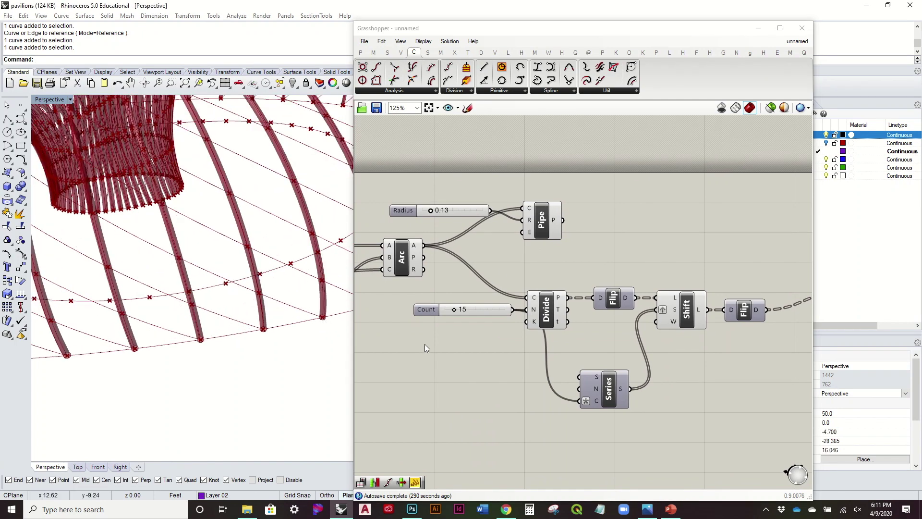
{"action": "right_click_drag", "start_coordinate": [457, 331], "coordinate": [459, 325]}
{"action": "double_click", "coordinate": [486, 373]}
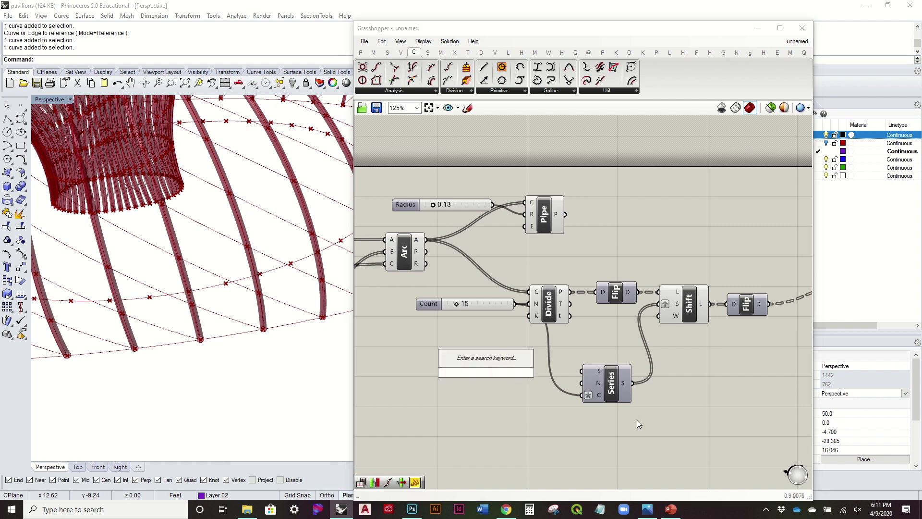
{"action": "type", "text": "5"}
{"action": "key", "text": "Return"}
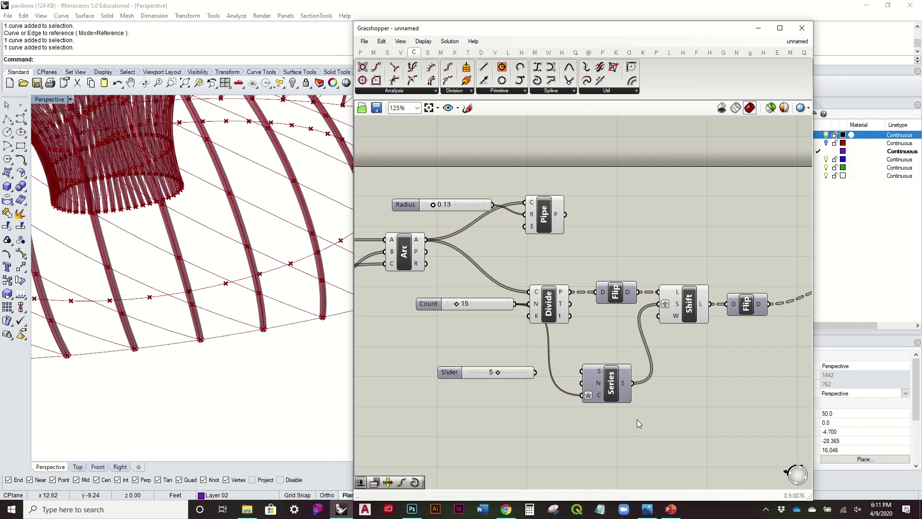
{"action": "left_click_drag", "start_coordinate": [536, 372], "coordinate": [587, 384]}
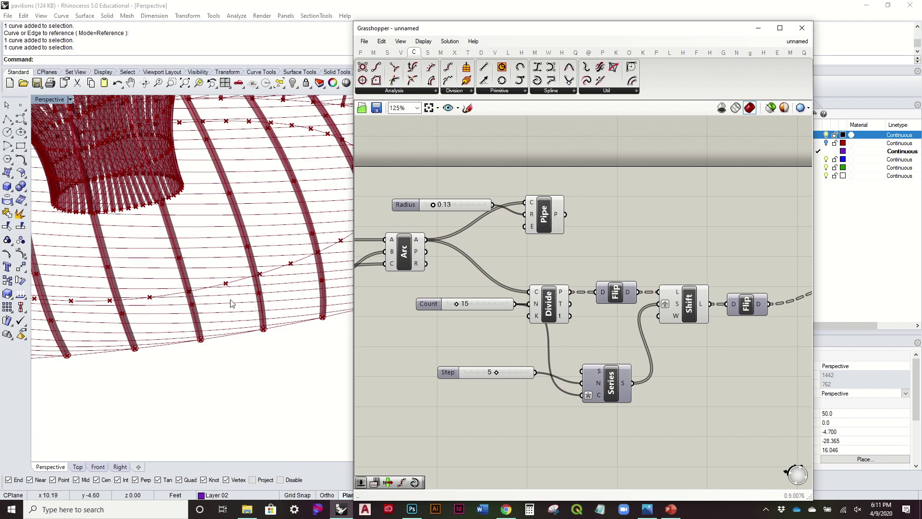
Step: Examine how the interpolated curves run across the arcs around the pavilion's base and central funnel
{"action": "scroll", "coordinate": [246, 337], "scroll_direction": "up", "scroll_amount": 5}
{"action": "scroll", "coordinate": [246, 338], "scroll_direction": "down", "scroll_amount": 5}
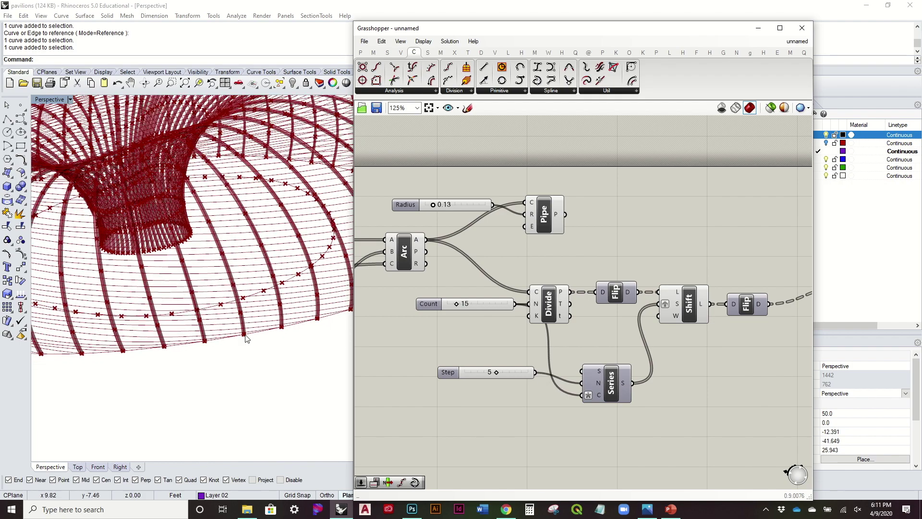
{"action": "right_click_drag", "start_coordinate": [170, 329], "coordinate": [209, 310]}
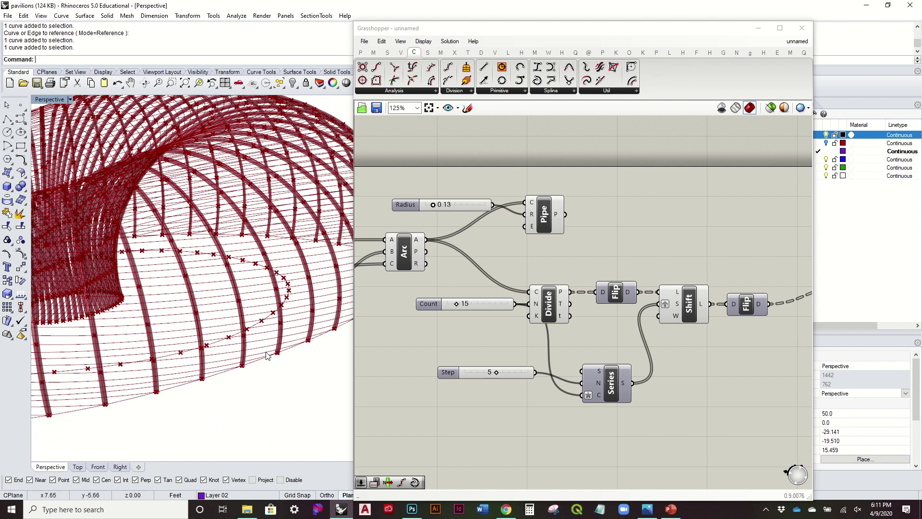
{"action": "scroll", "coordinate": [190, 360], "scroll_direction": "up", "scroll_amount": 3}
{"action": "scroll", "coordinate": [287, 304], "scroll_direction": "up", "scroll_amount": 2}
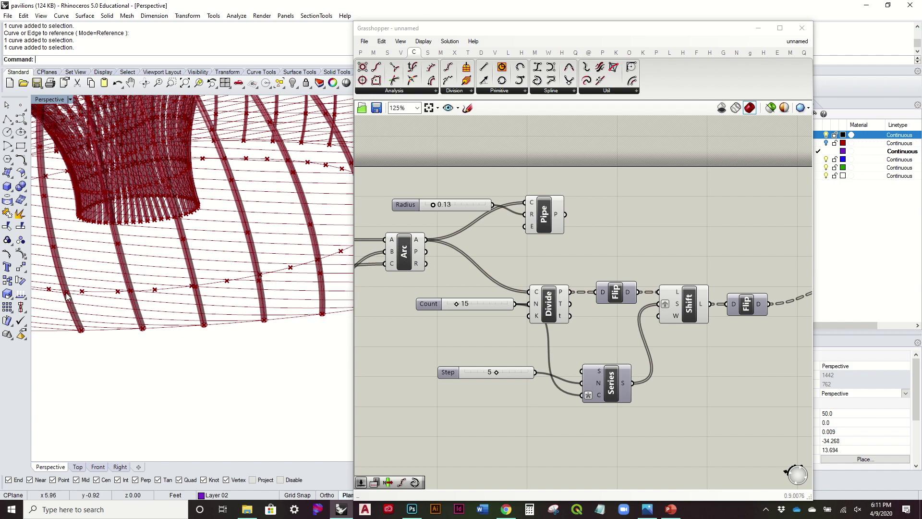
{"action": "scroll", "coordinate": [65, 297], "scroll_direction": "down", "scroll_amount": 2}
{"action": "right_click_drag", "start_coordinate": [66, 297], "coordinate": [157, 318]}
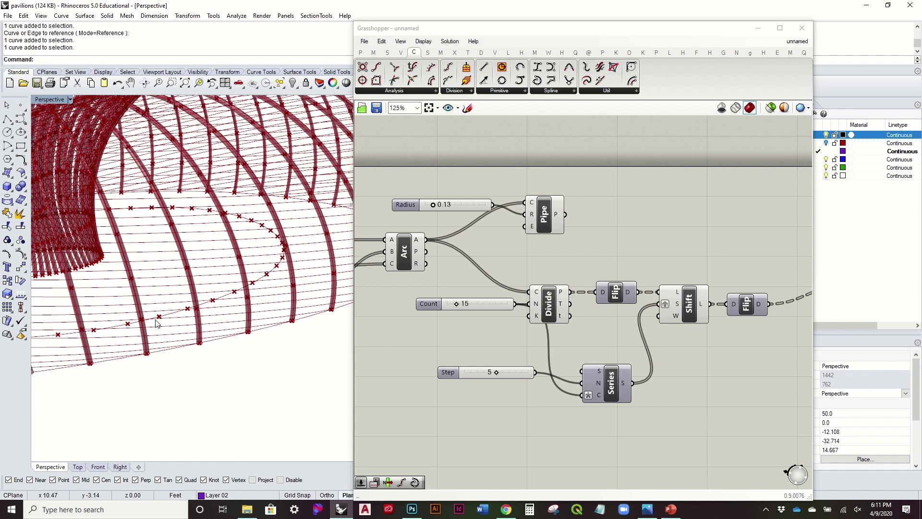
{"action": "scroll", "coordinate": [90, 337], "scroll_direction": "down", "scroll_amount": 1}
Step: Set the Series component's Step slider to 3 and review the secondary curves on the pavilion
{"action": "left_click_drag", "start_coordinate": [498, 376], "coordinate": [483, 389]}
{"action": "scroll", "coordinate": [268, 329], "scroll_direction": "down", "scroll_amount": 5}
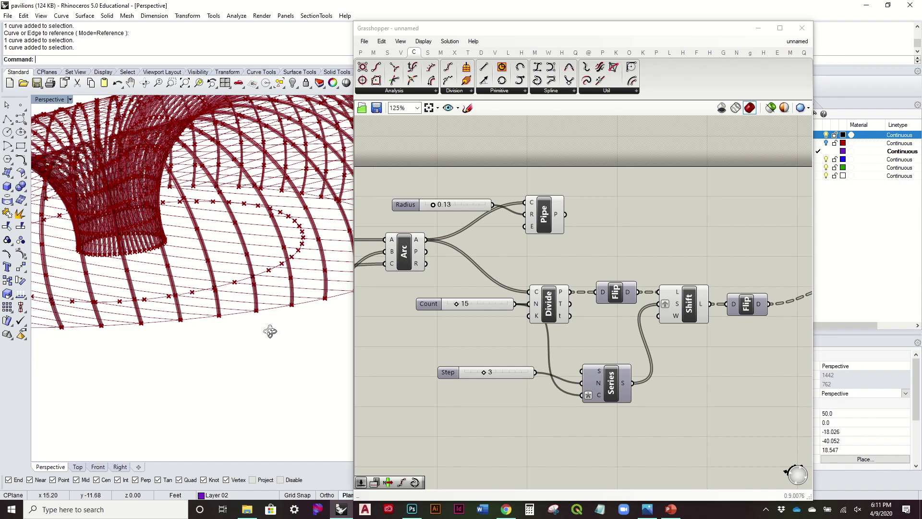
{"action": "right_click_drag", "start_coordinate": [269, 319], "coordinate": [307, 308]}
{"action": "right_click_drag", "start_coordinate": [633, 312], "coordinate": [459, 318]}
{"action": "right_click_drag", "start_coordinate": [295, 275], "coordinate": [287, 225]}
{"action": "scroll", "coordinate": [288, 224], "scroll_direction": "up", "scroll_amount": 8}
{"action": "mouse_move", "coordinate": [266, 214]}
{"action": "right_mouse_down"}
{"action": "mouse_move", "coordinate": [264, 196]}
{"action": "mouse_move", "coordinate": [265, 212]}
{"action": "right_mouse_up"}
Step: Align the Interpolate component with the second Flip Matrix and turn off the preview of the upstream Divide, Flip Matrix, Shift List and Series components
{"action": "right_click_drag", "start_coordinate": [709, 318], "coordinate": [720, 287]}
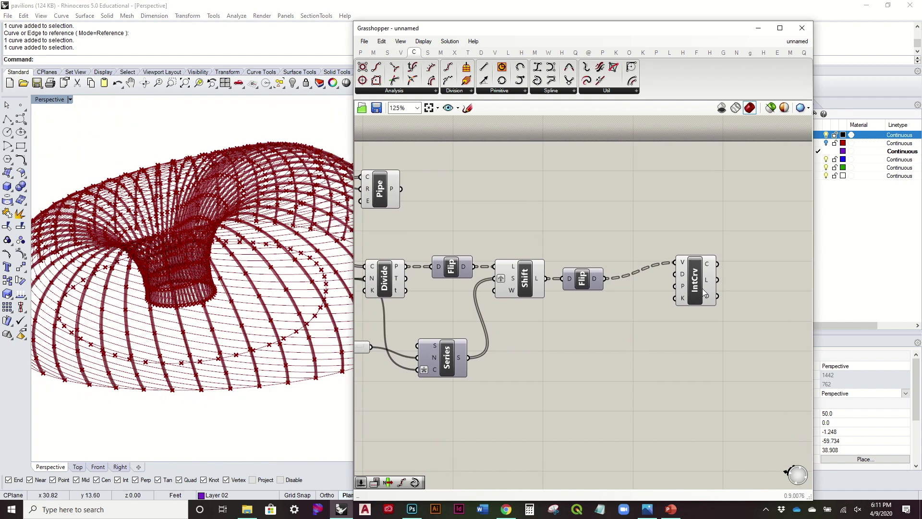
{"action": "left_click_drag", "start_coordinate": [703, 289], "coordinate": [681, 303]}
{"action": "left_click", "coordinate": [678, 246]}
{"action": "right_click_drag", "start_coordinate": [671, 252], "coordinate": [629, 275]}
{"action": "right_click_drag", "start_coordinate": [564, 311], "coordinate": [650, 306]}
{"action": "left_click_drag", "start_coordinate": [586, 407], "coordinate": [352, 233]}
{"action": "right_click", "coordinate": [491, 220]}
{"action": "left_click", "coordinate": [533, 243]}
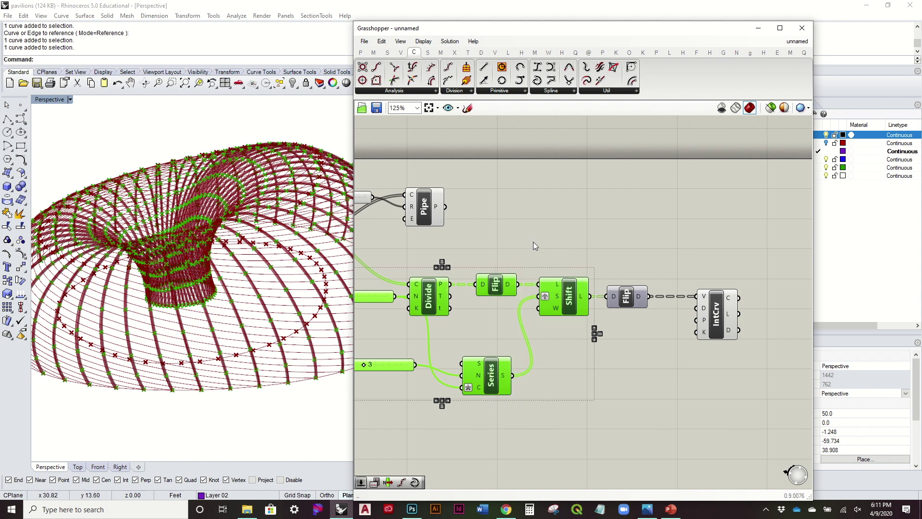
Step: Add a Random Reduce component and place it beyond the Interpolate component
{"action": "left_click", "coordinate": [387, 52]}
{"action": "left_click", "coordinate": [458, 92]}
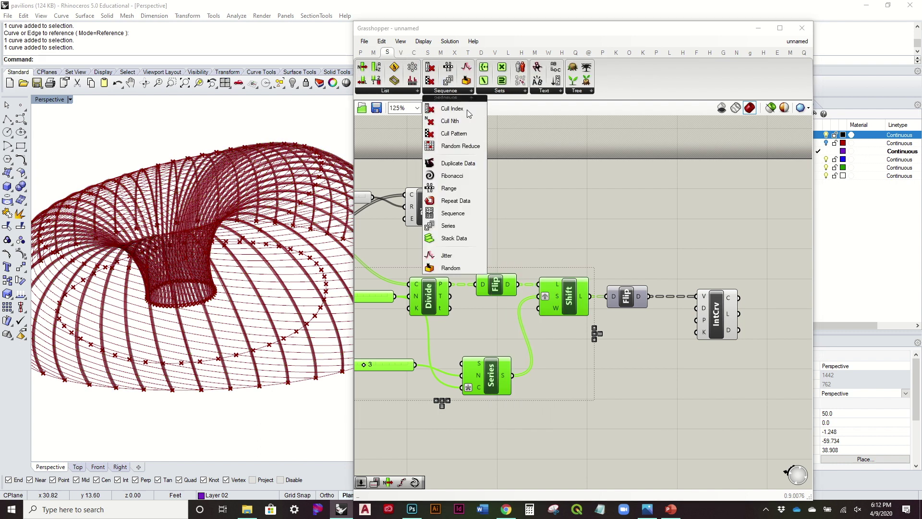
{"action": "left_click", "coordinate": [470, 148]}
{"action": "left_click", "coordinate": [747, 248]}
{"action": "right_click_drag", "start_coordinate": [747, 249], "coordinate": [608, 228]}
{"action": "left_click", "coordinate": [609, 228]}
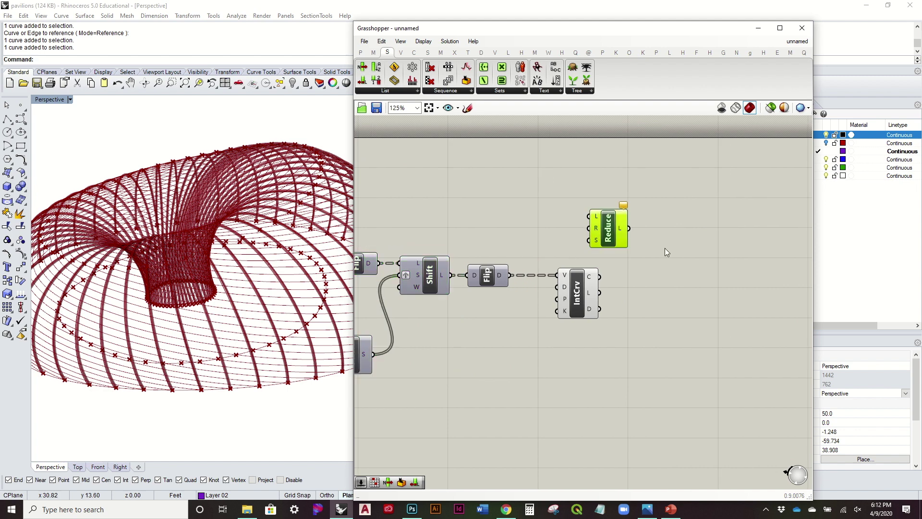
{"action": "left_click_drag", "start_coordinate": [605, 218], "coordinate": [665, 248]}
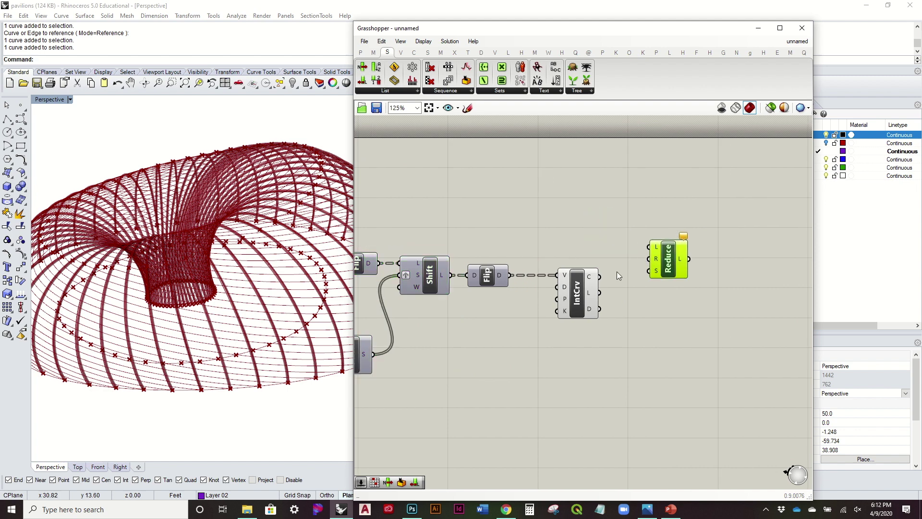
Step: Flatten the Interpolate component's C output and connect it to the Random Reduce L input, lining the components up
{"action": "right_click", "coordinate": [590, 279]}
{"action": "left_click", "coordinate": [609, 321]}
{"action": "left_click_drag", "start_coordinate": [609, 277], "coordinate": [688, 292]}
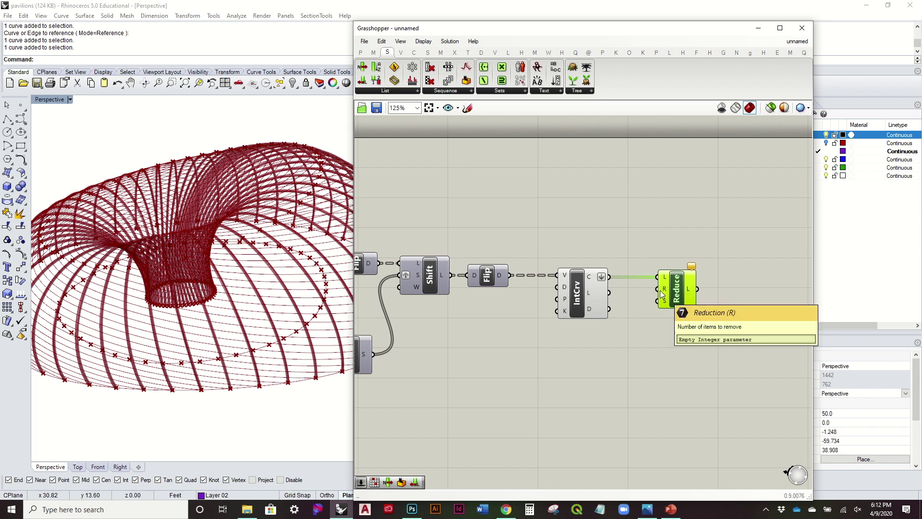
{"action": "left_click_drag", "start_coordinate": [577, 295], "coordinate": [562, 290]}
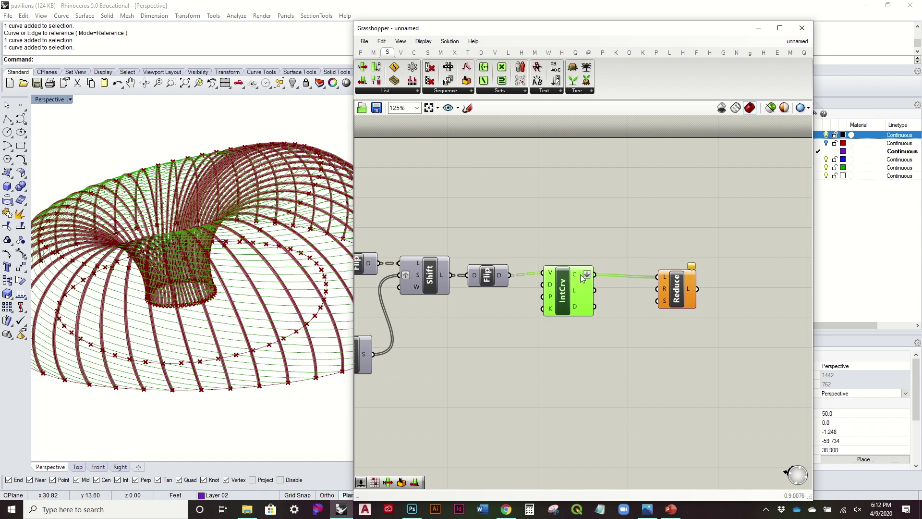
Step: Add a number slider with value 25 and connect it to the Random Reduce R input
{"action": "double_click", "coordinate": [568, 348]}
{"action": "type", "text": "25"}
{"action": "key", "text": "Return"}
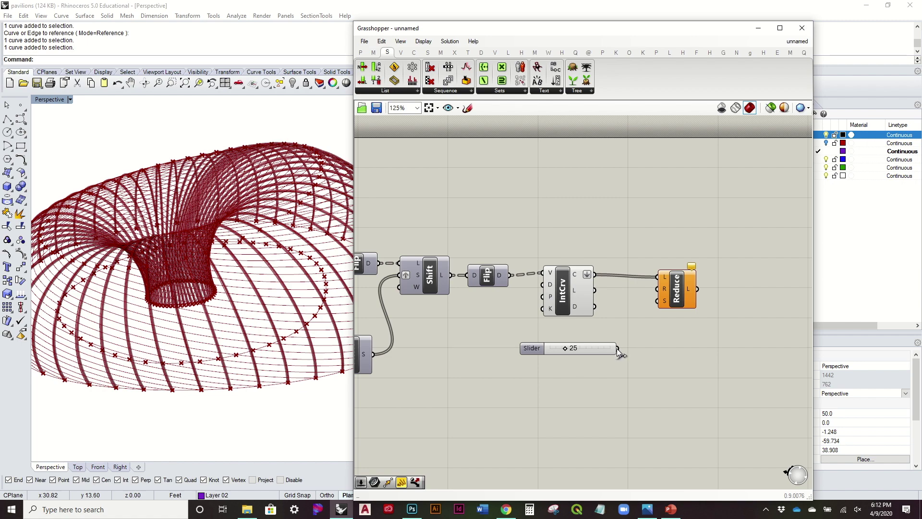
{"action": "left_click_drag", "start_coordinate": [658, 303], "coordinate": [658, 288]}
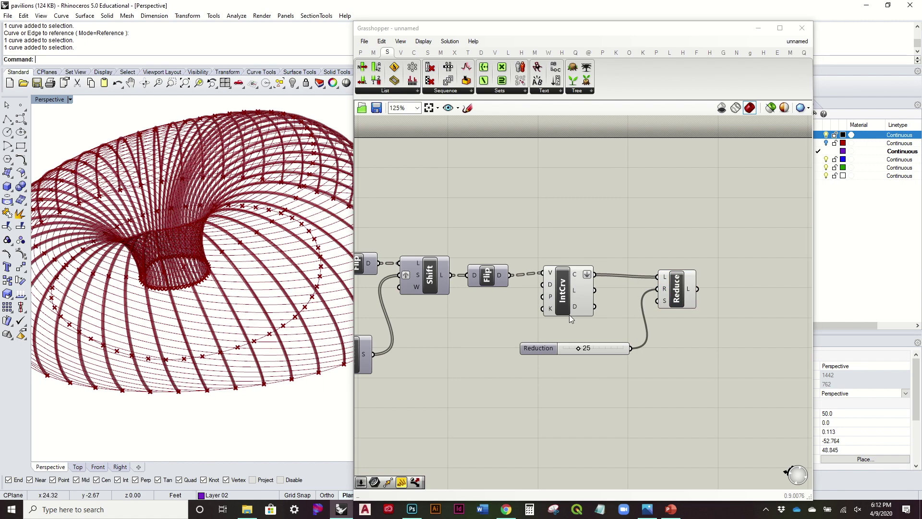
Step: Turn off the Interpolate component's preview, set the Reduction slider to 33 and move it closer beneath that component
{"action": "right_click", "coordinate": [563, 297]}
{"action": "left_click", "coordinate": [582, 317]}
{"action": "right_click_drag", "start_coordinate": [281, 253], "coordinate": [288, 276]}
{"action": "left_click_drag", "start_coordinate": [609, 347], "coordinate": [575, 328]}
Step: Add a number slider with value 12 below the Reduction slider and connect it to the Random Reduce S input
{"action": "double_click", "coordinate": [581, 353]}
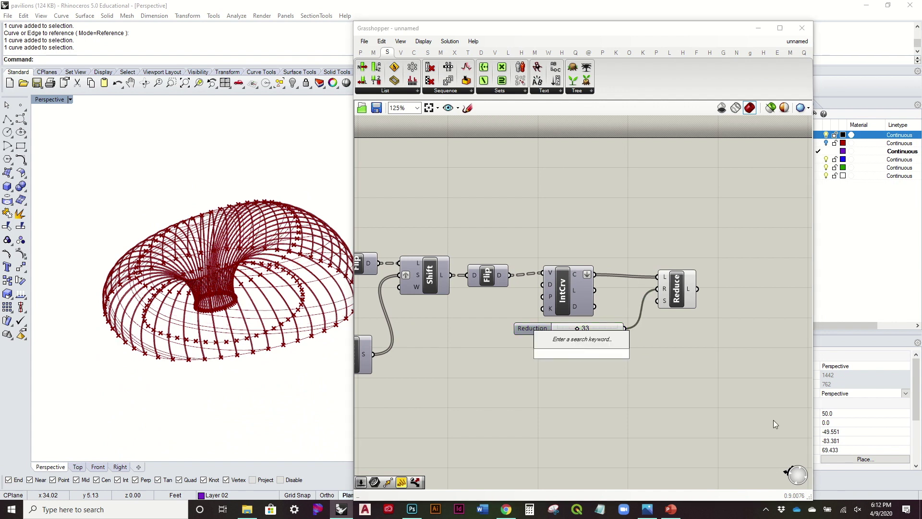
{"action": "type", "text": "12"}
{"action": "key", "text": "Return"}
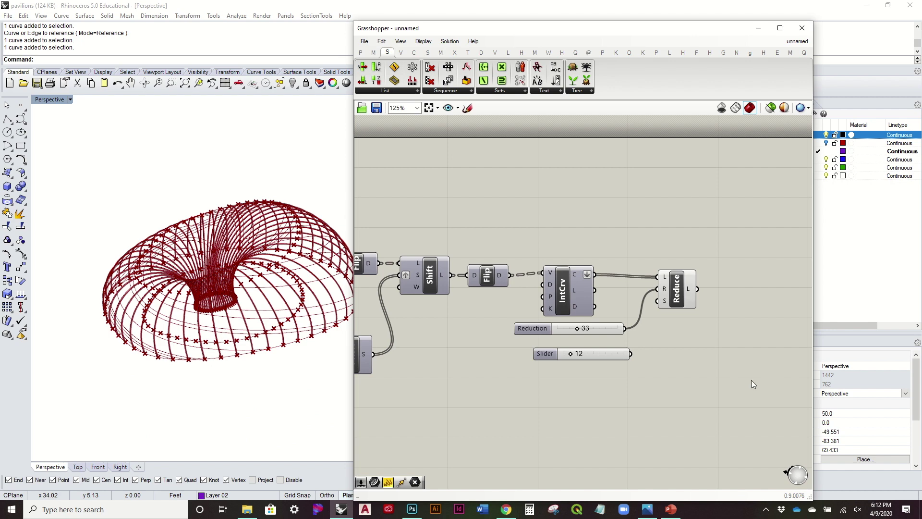
{"action": "left_click_drag", "start_coordinate": [657, 319], "coordinate": [659, 309]}
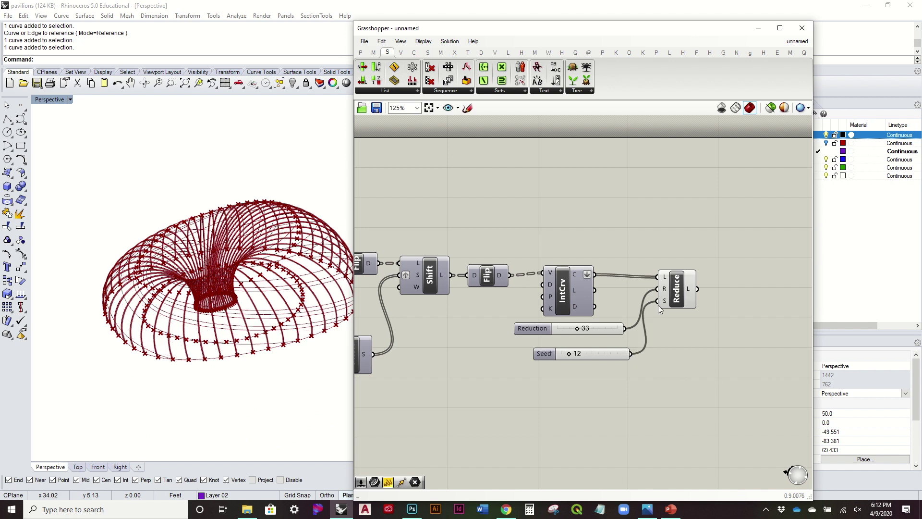
Step: Set the Seed slider to 20 and the Reduction slider to 40 on the Random Reduce component
{"action": "left_click_drag", "start_coordinate": [569, 353], "coordinate": [567, 353]}
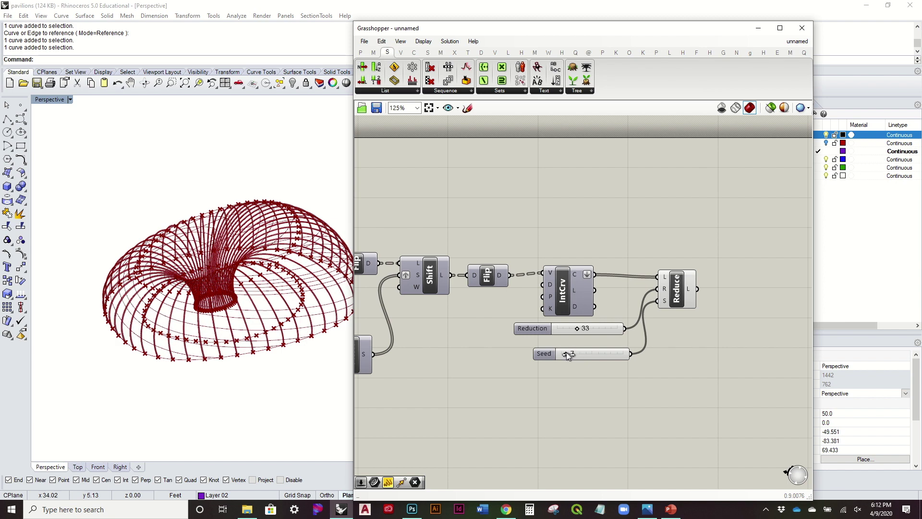
{"action": "left_click_drag", "start_coordinate": [567, 353], "coordinate": [584, 335]}
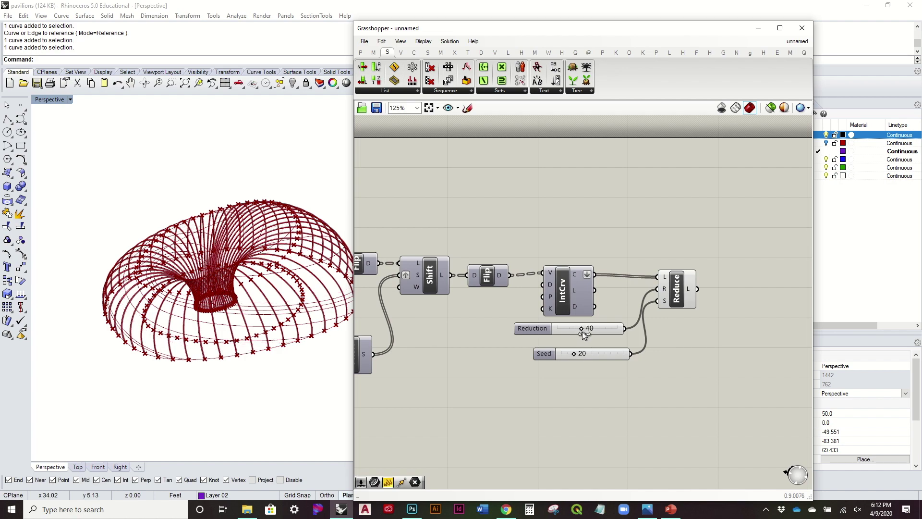
{"action": "right_click_drag", "start_coordinate": [188, 269], "coordinate": [207, 263]}
{"action": "scroll", "coordinate": [206, 222], "scroll_direction": "down", "scroll_amount": 6}
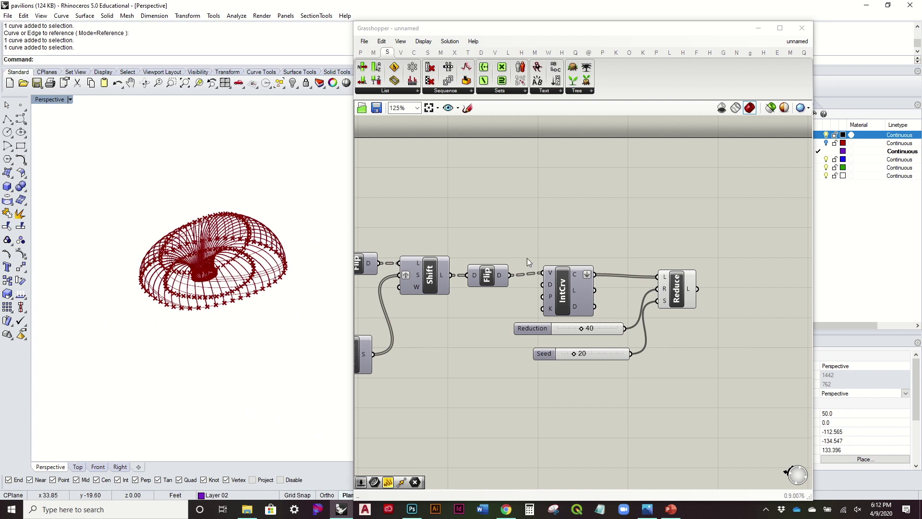
Step: Turn off the preview of the Arc and Move components
{"action": "right_click_drag", "start_coordinate": [511, 257], "coordinate": [693, 288]}
{"action": "right_click_drag", "start_coordinate": [573, 245], "coordinate": [776, 255]}
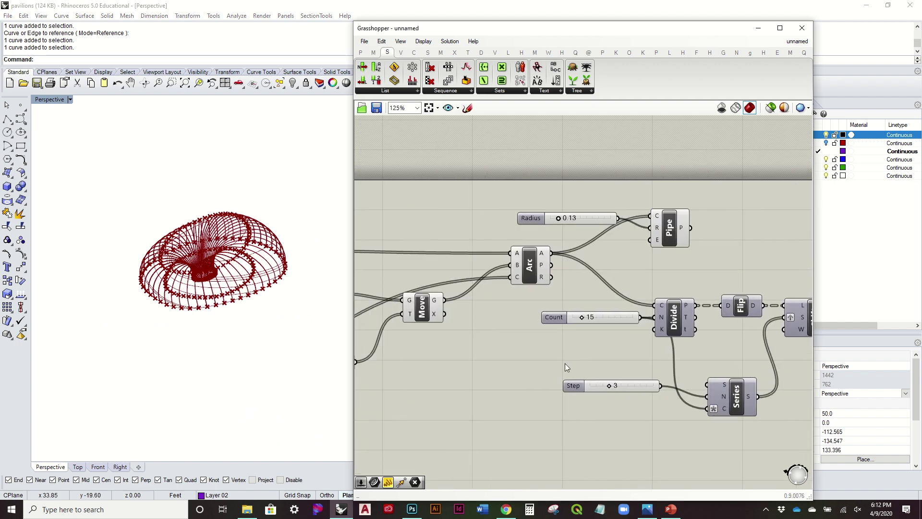
{"action": "left_click_drag", "start_coordinate": [565, 368], "coordinate": [407, 252]}
{"action": "right_click", "coordinate": [407, 252]}
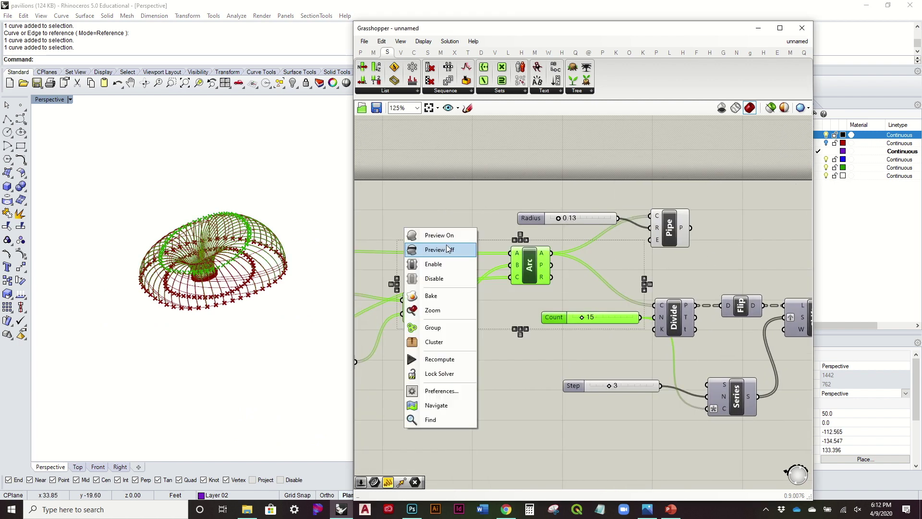
{"action": "left_click", "coordinate": [447, 248]}
{"action": "left_click", "coordinate": [446, 235]}
Step: Turn off the preview of the upstream components that feed the Move and Arc components
{"action": "right_click_drag", "start_coordinate": [317, 258], "coordinate": [321, 283]}
{"action": "right_click_drag", "start_coordinate": [411, 286], "coordinate": [734, 275]}
{"action": "scroll", "coordinate": [645, 307], "scroll_direction": "down", "scroll_amount": 2}
{"action": "left_click_drag", "start_coordinate": [704, 425], "coordinate": [400, 230]}
{"action": "right_click", "coordinate": [412, 186]}
{"action": "left_click", "coordinate": [447, 210]}
{"action": "right_click_drag", "start_coordinate": [279, 237], "coordinate": [265, 197]}
Step: Duplicate the Pipe component with its Radius slider beside Random Reduce and connect the reduced list to the new Pipe's C input
{"action": "right_click_drag", "start_coordinate": [580, 240], "coordinate": [480, 267]}
{"action": "right_click_drag", "start_coordinate": [644, 268], "coordinate": [466, 253]}
{"action": "right_click_drag", "start_coordinate": [632, 270], "coordinate": [541, 264]}
{"action": "left_click_drag", "start_coordinate": [564, 253], "coordinate": [449, 209]}
{"action": "key", "text": "ctrl+c"}
{"action": "key", "text": "ctrl+v"}
{"action": "left_click_drag", "start_coordinate": [504, 242], "coordinate": [755, 288]}
{"action": "left_click", "coordinate": [760, 306]}
{"action": "scroll", "coordinate": [759, 296], "scroll_direction": "up", "scroll_amount": 5}
{"action": "left_click_drag", "start_coordinate": [642, 265], "coordinate": [749, 285]}
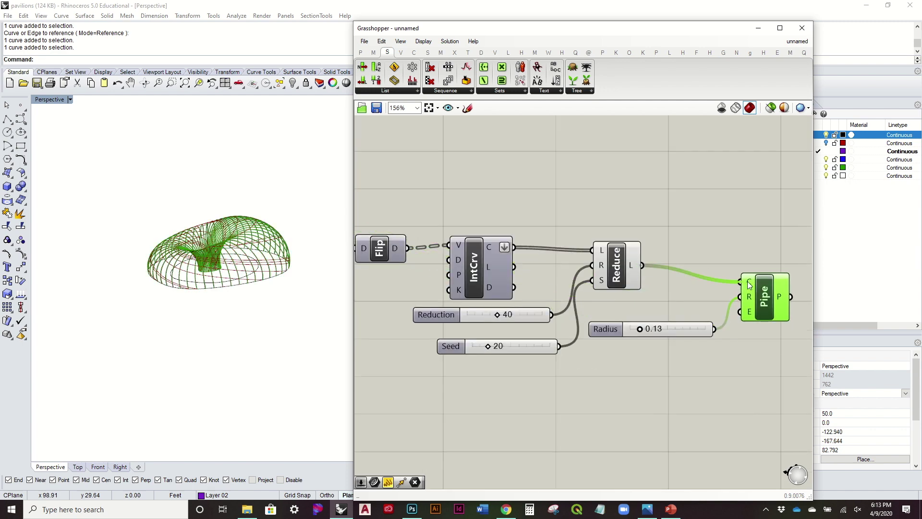
Step: Set the new Pipe's Radius slider to 0.07 and inspect the secondary curves in the perspective view
{"action": "scroll", "coordinate": [648, 338], "scroll_direction": "up", "scroll_amount": 5}
{"action": "left_click_drag", "start_coordinate": [627, 323], "coordinate": [621, 324]}
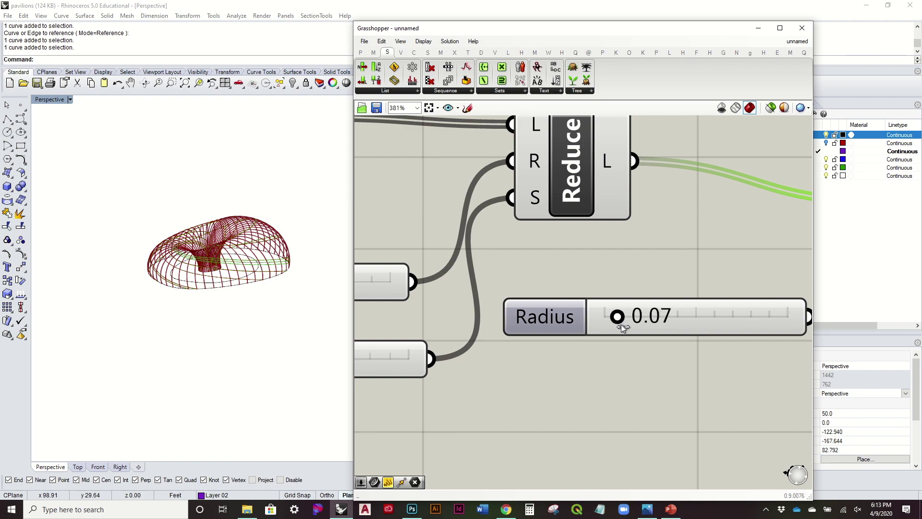
{"action": "right_click_drag", "start_coordinate": [199, 232], "coordinate": [201, 284]}
{"action": "scroll", "coordinate": [201, 284], "scroll_direction": "up", "scroll_amount": 6}
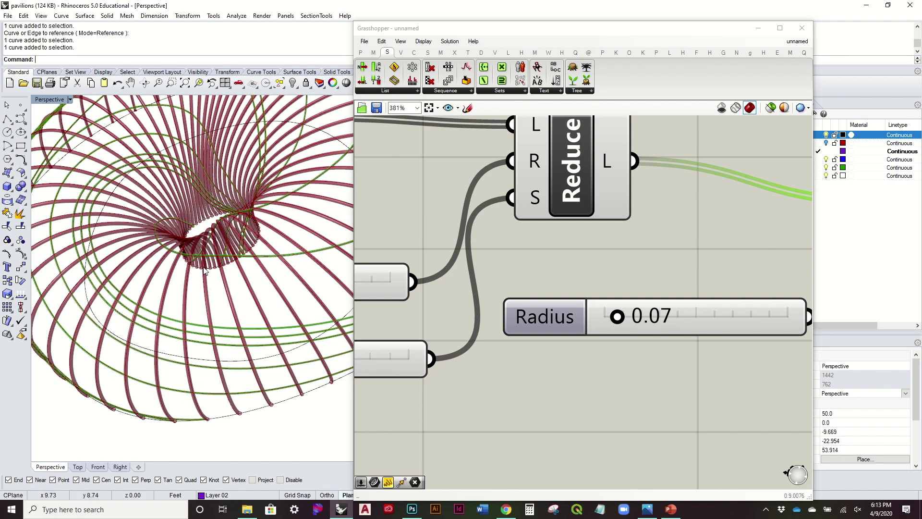
{"action": "right_click_drag", "start_coordinate": [218, 221], "coordinate": [284, 168]}
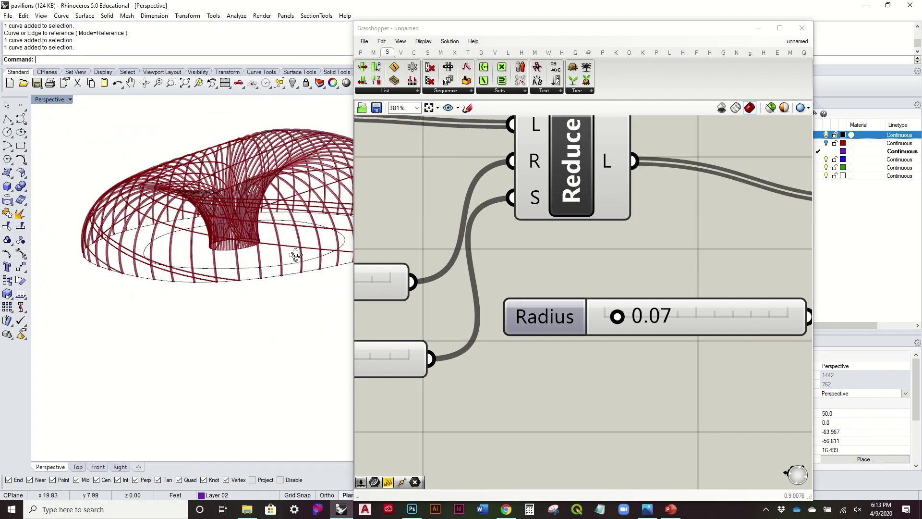
Step: Duplicate the whole secondary structure chain, from Divide to Pipe with its sliders, and place the copy below the original
{"action": "scroll", "coordinate": [635, 223], "scroll_direction": "down", "scroll_amount": 6}
{"action": "left_click_drag", "start_coordinate": [766, 344], "coordinate": [374, 241]}
{"action": "right_click_drag", "start_coordinate": [375, 241], "coordinate": [420, 243]}
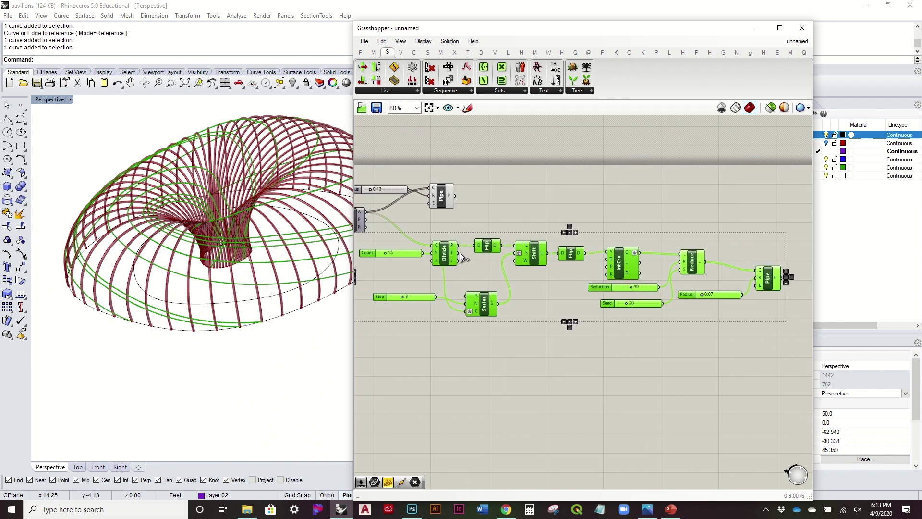
{"action": "scroll", "coordinate": [466, 254], "scroll_direction": "down", "scroll_amount": 1}
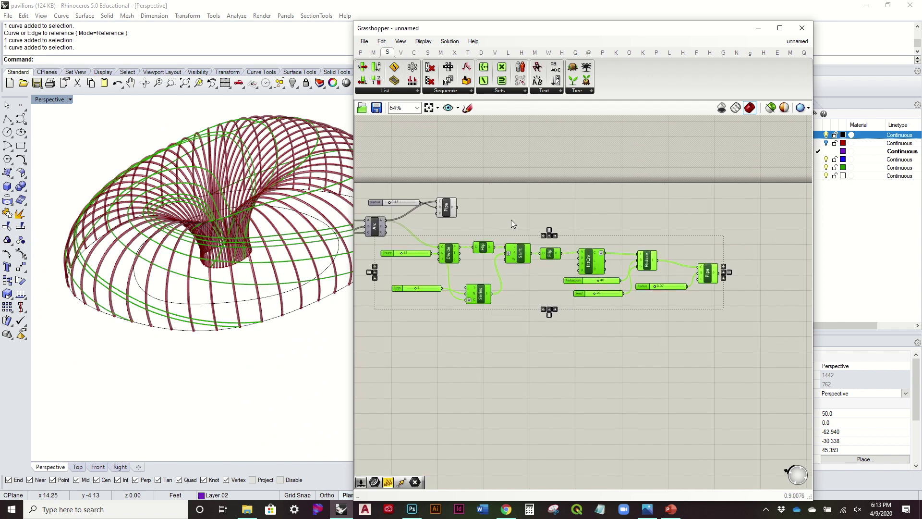
{"action": "left_click_drag", "start_coordinate": [485, 254], "coordinate": [477, 375], "text": "alt"}
{"action": "left_click", "coordinate": [486, 347]}
Step: Move the copied Divide component and its Count and Step sliders away from Flip to make room for another component
{"action": "right_click_drag", "start_coordinate": [485, 348], "coordinate": [614, 309]}
{"action": "scroll", "coordinate": [512, 347], "scroll_direction": "up", "scroll_amount": 3}
{"action": "mouse_move", "coordinate": [330, 300]}
{"action": "right_mouse_down"}
{"action": "mouse_move", "coordinate": [329, 317]}
{"action": "mouse_move", "coordinate": [347, 308]}
{"action": "right_mouse_up"}
{"action": "right_click_drag", "start_coordinate": [508, 321], "coordinate": [503, 299]}
{"action": "left_click_drag", "start_coordinate": [533, 378], "coordinate": [430, 252]}
{"action": "left_click_drag", "start_coordinate": [536, 288], "coordinate": [482, 290]}
{"action": "left_click", "coordinate": [485, 238]}
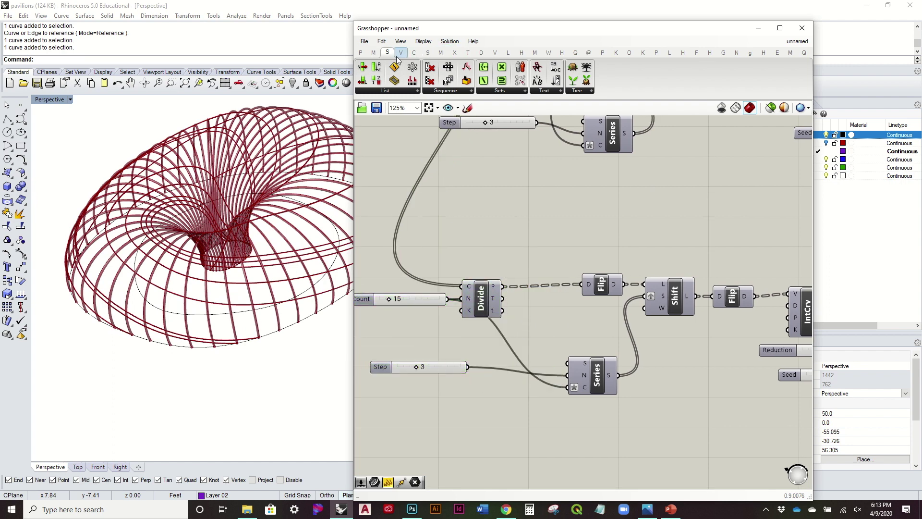
Step: Add a Reverse List component between the copied Divide's P output and the Flip component, and align it with them
{"action": "left_click", "coordinate": [382, 91]}
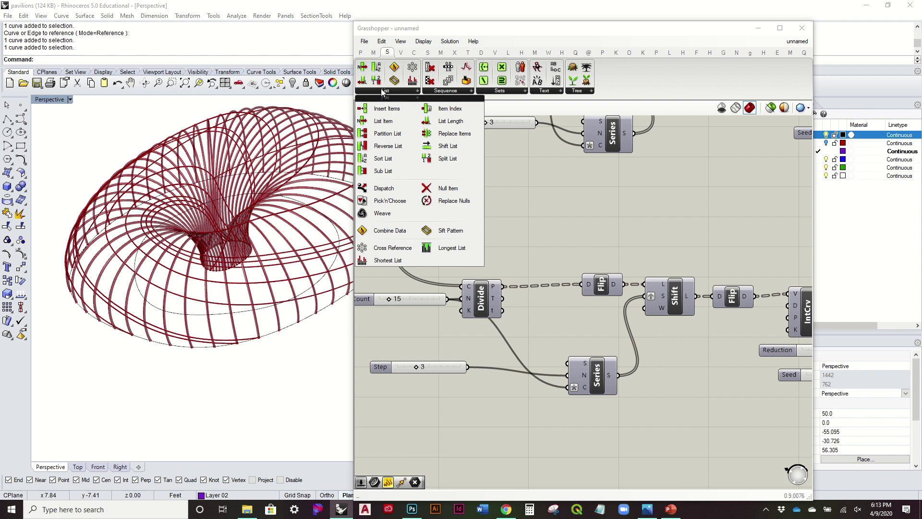
{"action": "left_click", "coordinate": [384, 145]}
{"action": "left_click", "coordinate": [548, 227]}
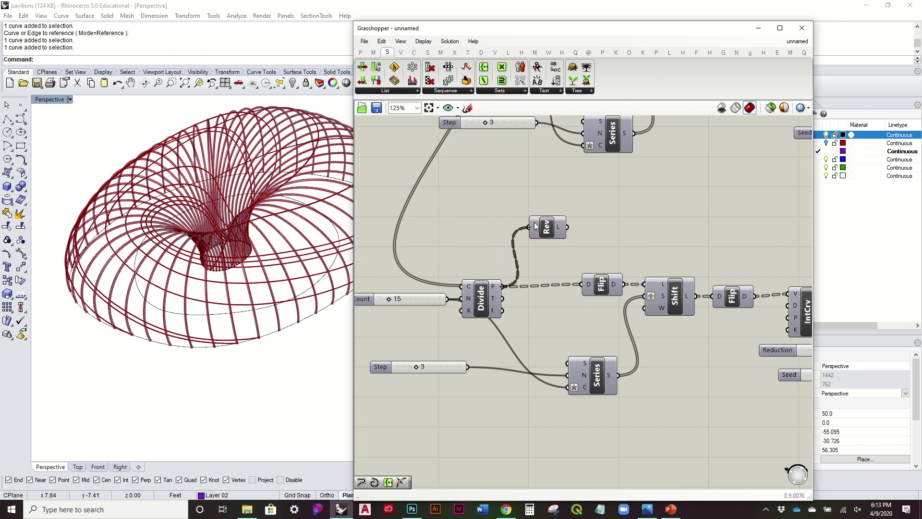
{"action": "left_click_drag", "start_coordinate": [587, 285], "coordinate": [588, 285]}
{"action": "left_click_drag", "start_coordinate": [546, 228], "coordinate": [551, 284]}
Step: Set the copied chain's Reduction slider to 45 and view the pavilion from the side
{"action": "right_click_drag", "start_coordinate": [265, 319], "coordinate": [230, 265]}
{"action": "right_click_drag", "start_coordinate": [806, 321], "coordinate": [560, 302]}
{"action": "scroll", "coordinate": [595, 330], "scroll_direction": "up", "scroll_amount": 2}
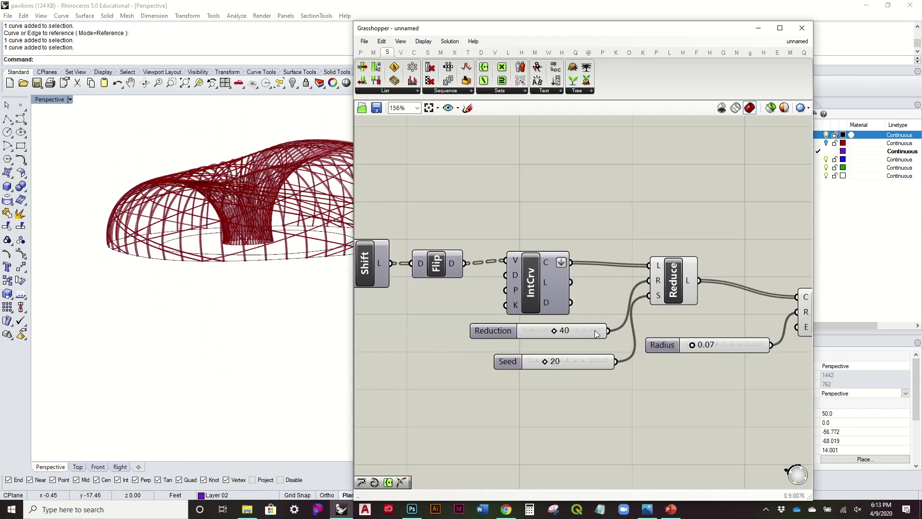
{"action": "left_click_drag", "start_coordinate": [560, 333], "coordinate": [564, 335]}
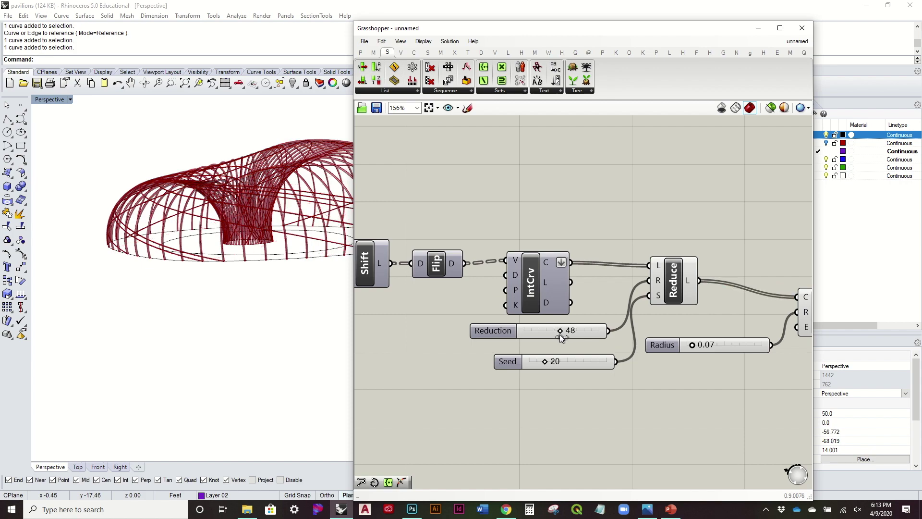
{"action": "mouse_move", "coordinate": [244, 192]}
{"action": "right_mouse_down"}
{"action": "mouse_move", "coordinate": [233, 275]}
{"action": "mouse_move", "coordinate": [240, 205]}
{"action": "right_mouse_up"}
Step: Set the Step slider of the reversed chain's Series component to 1 and check the pavilion
{"action": "right_click_drag", "start_coordinate": [407, 263], "coordinate": [557, 247]}
{"action": "right_click_drag", "start_coordinate": [411, 306], "coordinate": [570, 309]}
{"action": "right_click_drag", "start_coordinate": [400, 308], "coordinate": [509, 299]}
{"action": "scroll", "coordinate": [469, 329], "scroll_direction": "up", "scroll_amount": 3}
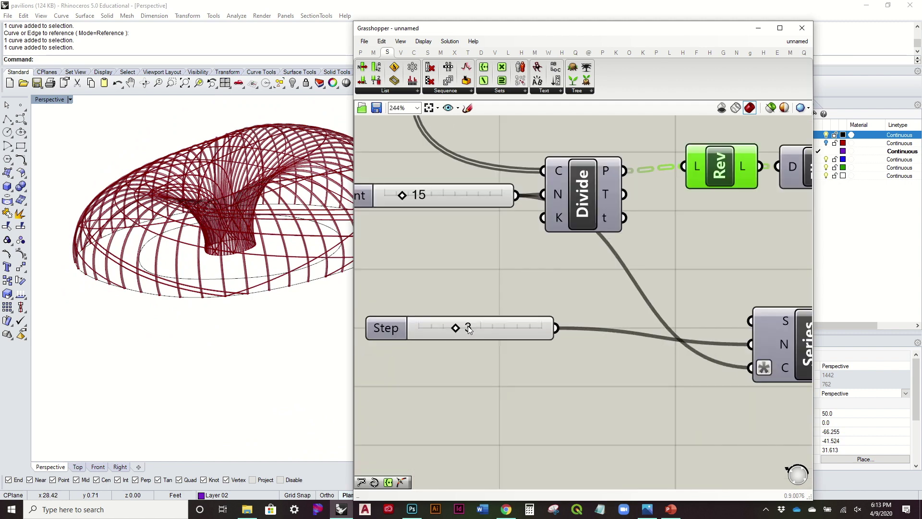
{"action": "left_click_drag", "start_coordinate": [457, 330], "coordinate": [424, 337]}
{"action": "right_click_drag", "start_coordinate": [240, 289], "coordinate": [145, 190]}
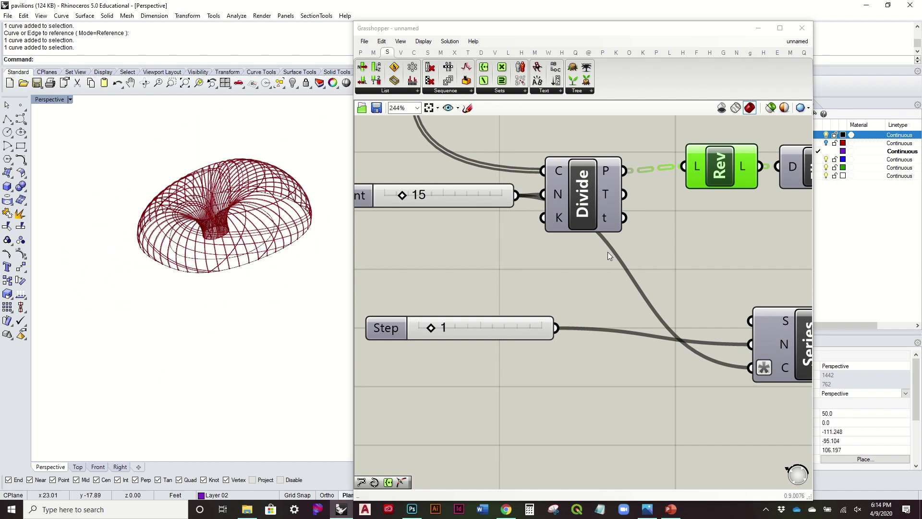
Step: Set the reversed chain's Seed slider to 30 and its Reduction slider to 28
{"action": "scroll", "coordinate": [607, 255], "scroll_direction": "down", "scroll_amount": 5}
{"action": "right_click_drag", "start_coordinate": [540, 259], "coordinate": [513, 260]}
{"action": "right_click_drag", "start_coordinate": [307, 274], "coordinate": [309, 324]}
{"action": "scroll", "coordinate": [551, 277], "scroll_direction": "down", "scroll_amount": 2}
{"action": "right_click_drag", "start_coordinate": [760, 306], "coordinate": [650, 304]}
{"action": "scroll", "coordinate": [651, 304], "scroll_direction": "up", "scroll_amount": 3}
{"action": "scroll", "coordinate": [538, 296], "scroll_direction": "up", "scroll_amount": 2}
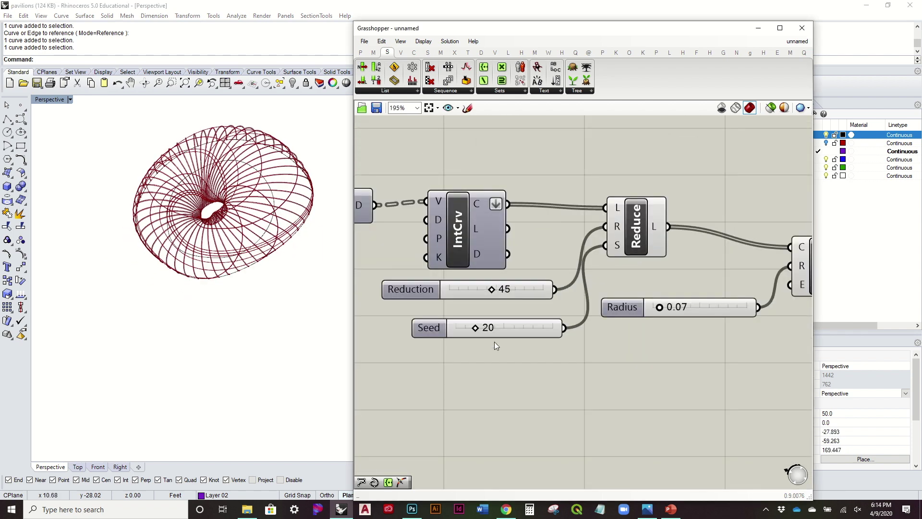
{"action": "left_click_drag", "start_coordinate": [475, 328], "coordinate": [485, 329]}
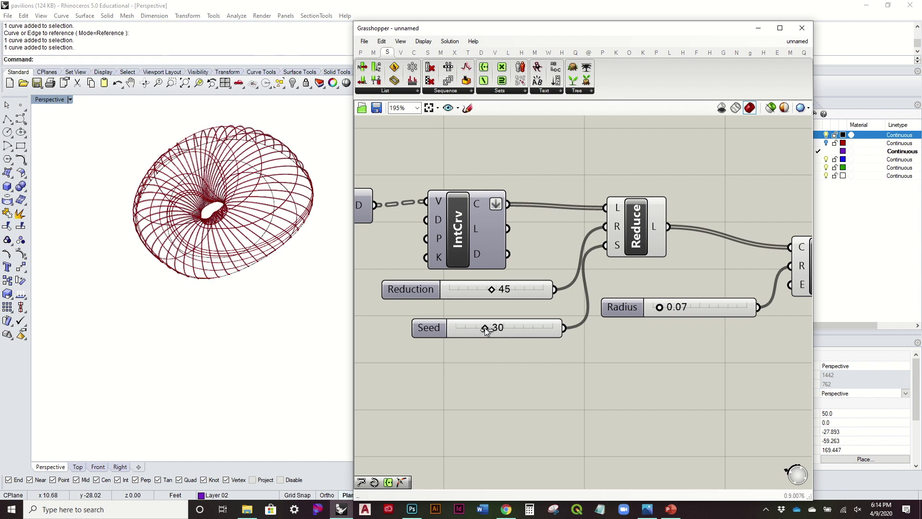
{"action": "left_click_drag", "start_coordinate": [486, 293], "coordinate": [475, 295]}
{"action": "right_click_drag", "start_coordinate": [216, 250], "coordinate": [221, 214]}
Step: Copy and paste the entire reversed chain, from Divide to Pipe, and place the duplicate below it
{"action": "scroll", "coordinate": [715, 319], "scroll_direction": "down", "scroll_amount": 2}
{"action": "mouse_move", "coordinate": [707, 296]}
{"action": "right_mouse_down"}
{"action": "mouse_move", "coordinate": [701, 306]}
{"action": "mouse_move", "coordinate": [725, 295]}
{"action": "right_mouse_up"}
{"action": "scroll", "coordinate": [701, 307], "scroll_direction": "down", "scroll_amount": 3}
{"action": "left_click_drag", "start_coordinate": [796, 355], "coordinate": [411, 255]}
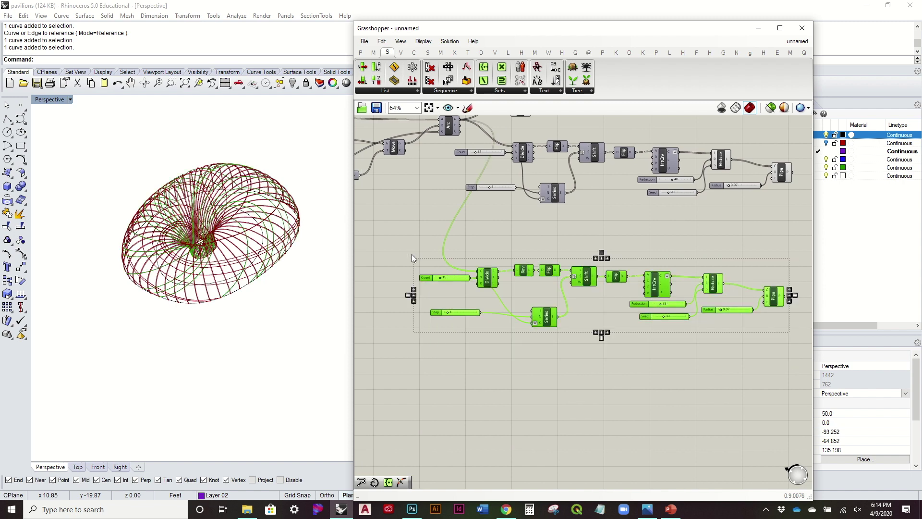
{"action": "key", "text": "ctrl+c"}
{"action": "key", "text": "ctrl+v"}
{"action": "left_click_drag", "start_coordinate": [576, 281], "coordinate": [583, 391]}
{"action": "left_click", "coordinate": [564, 352]}
Step: Set the Step slider of the newest chain's Series component to 6
{"action": "scroll", "coordinate": [516, 356], "scroll_direction": "up", "scroll_amount": 3}
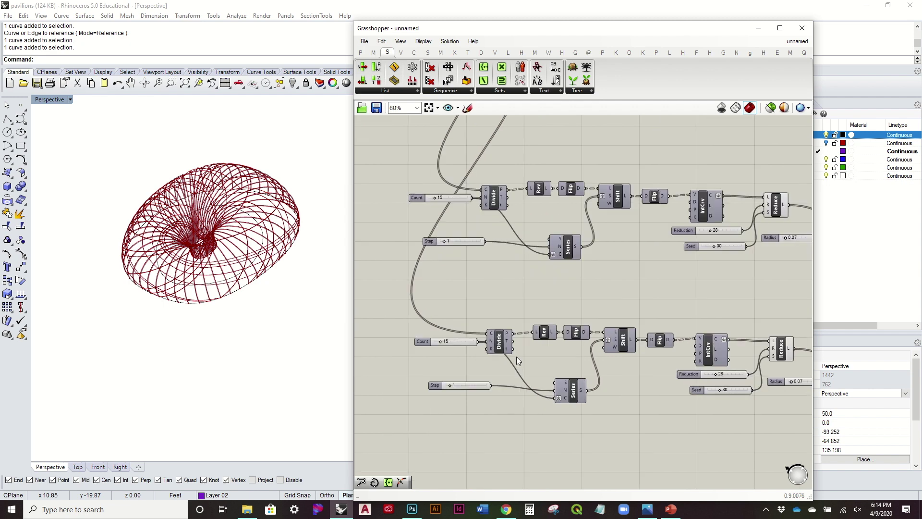
{"action": "left_click", "coordinate": [479, 353]}
{"action": "scroll", "coordinate": [476, 353], "scroll_direction": "up", "scroll_amount": 2}
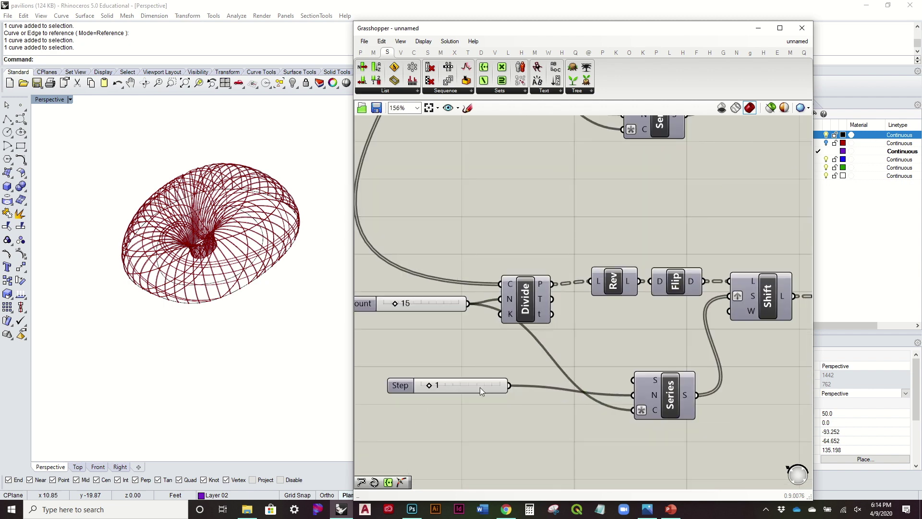
{"action": "left_click_drag", "start_coordinate": [432, 386], "coordinate": [436, 387]}
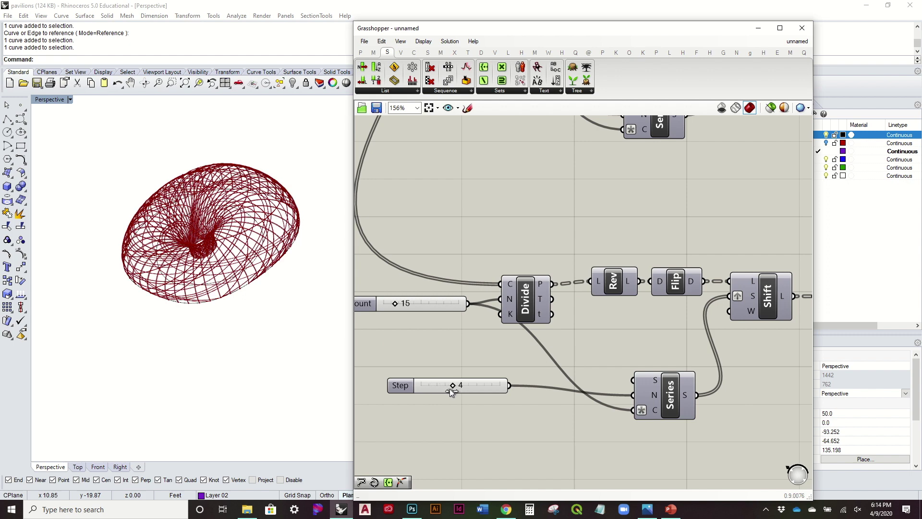
{"action": "left_click_drag", "start_coordinate": [457, 390], "coordinate": [462, 388]}
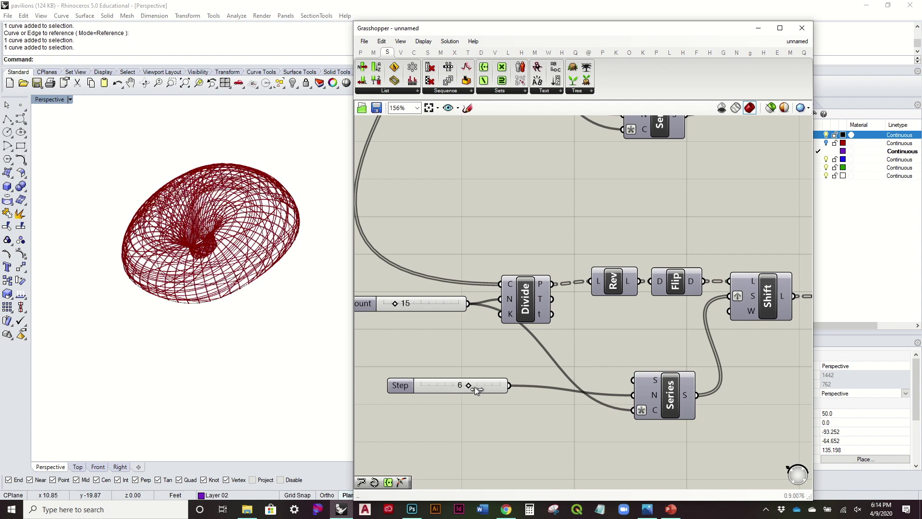
Step: Set the third chain's Reduction slider to 43 and Seed slider to 50, and inspect the denser weave
{"action": "scroll", "coordinate": [558, 350], "scroll_direction": "down", "scroll_amount": 2}
{"action": "scroll", "coordinate": [558, 350], "scroll_direction": "down", "scroll_amount": 2}
{"action": "right_click_drag", "start_coordinate": [695, 339], "coordinate": [552, 324]}
{"action": "scroll", "coordinate": [608, 323], "scroll_direction": "up", "scroll_amount": 3}
{"action": "scroll", "coordinate": [527, 360], "scroll_direction": "up", "scroll_amount": 2}
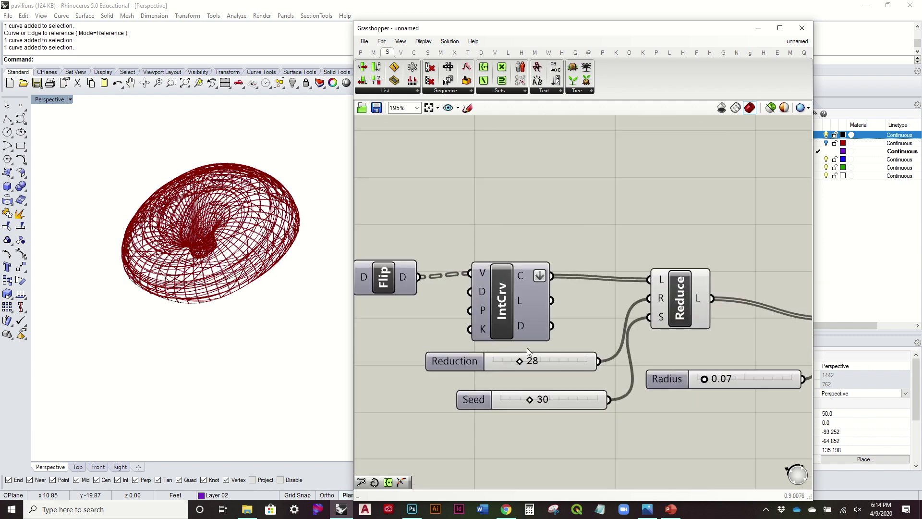
{"action": "left_click_drag", "start_coordinate": [535, 364], "coordinate": [537, 365]}
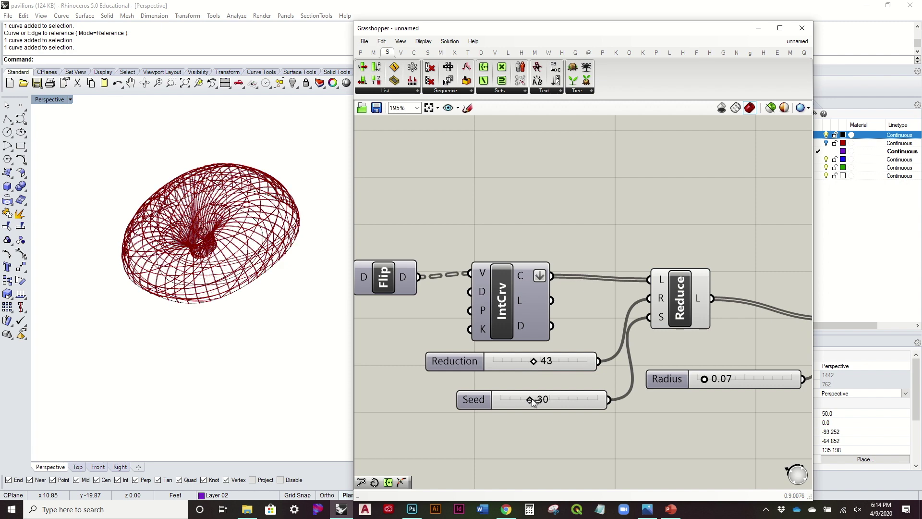
{"action": "left_click_drag", "start_coordinate": [538, 399], "coordinate": [551, 397]}
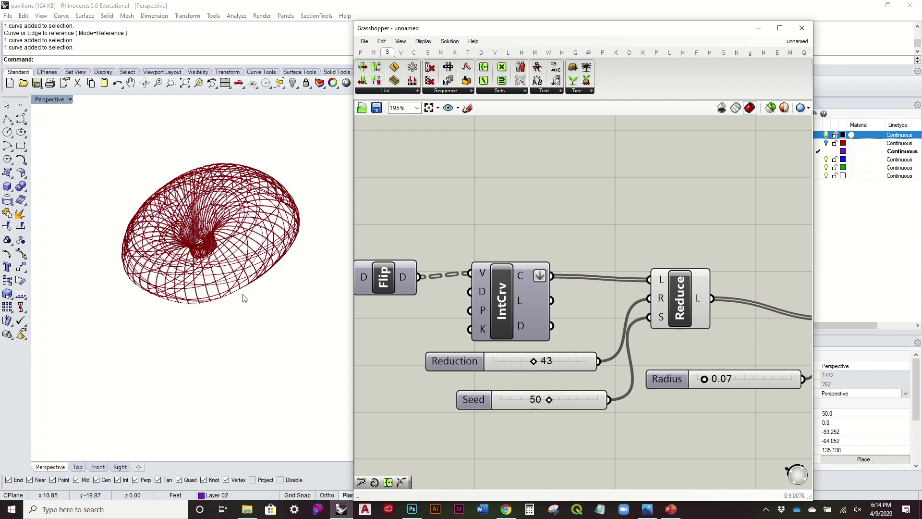
{"action": "right_click_drag", "start_coordinate": [243, 295], "coordinate": [236, 233]}
{"action": "scroll", "coordinate": [236, 233], "scroll_direction": "up", "scroll_amount": 10}
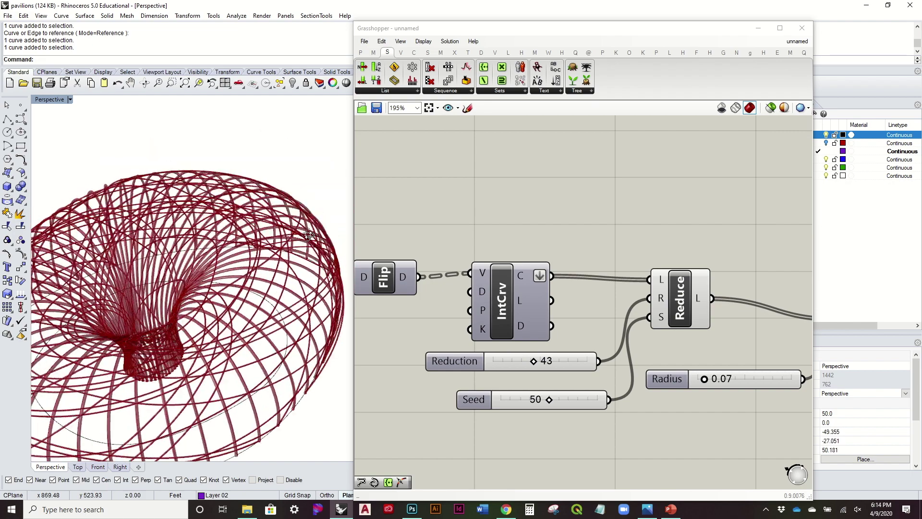
{"action": "right_click_drag", "start_coordinate": [350, 200], "coordinate": [230, 269]}
{"action": "scroll", "coordinate": [529, 241], "scroll_direction": "down", "scroll_amount": 6}
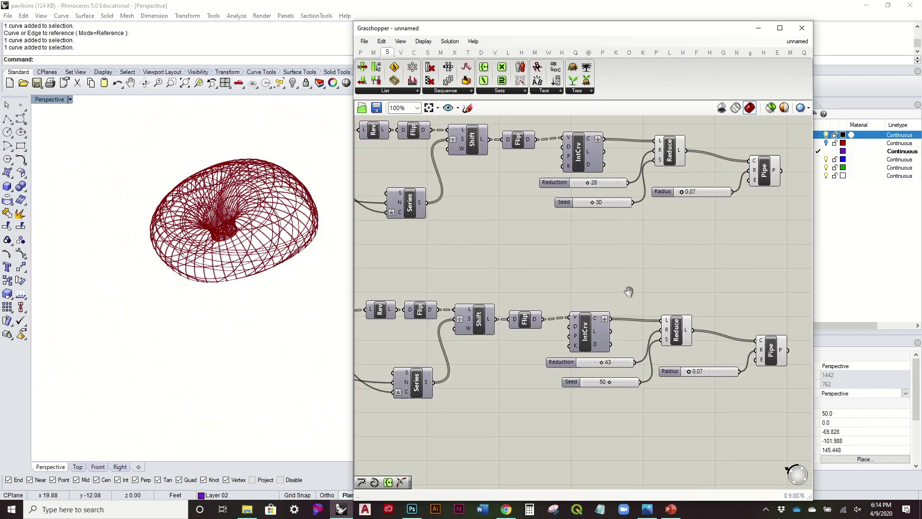
Step: Copy and paste the third chain and place the duplicate beneath it as a fourth chain
{"action": "left_click_drag", "start_coordinate": [761, 393], "coordinate": [384, 268]}
{"action": "scroll", "coordinate": [399, 266], "scroll_direction": "down", "scroll_amount": 2}
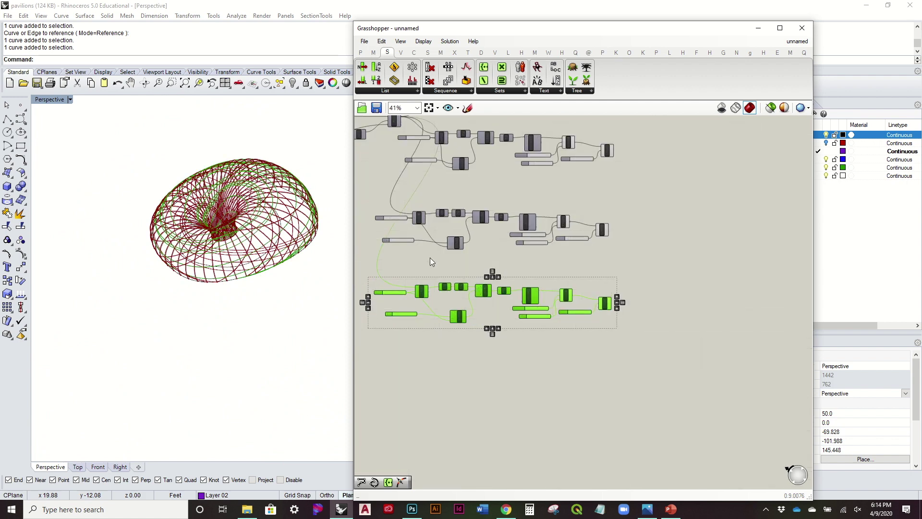
{"action": "key", "text": "ctrl+c"}
{"action": "key", "text": "ctrl+v"}
{"action": "left_click_drag", "start_coordinate": [530, 299], "coordinate": [532, 371]}
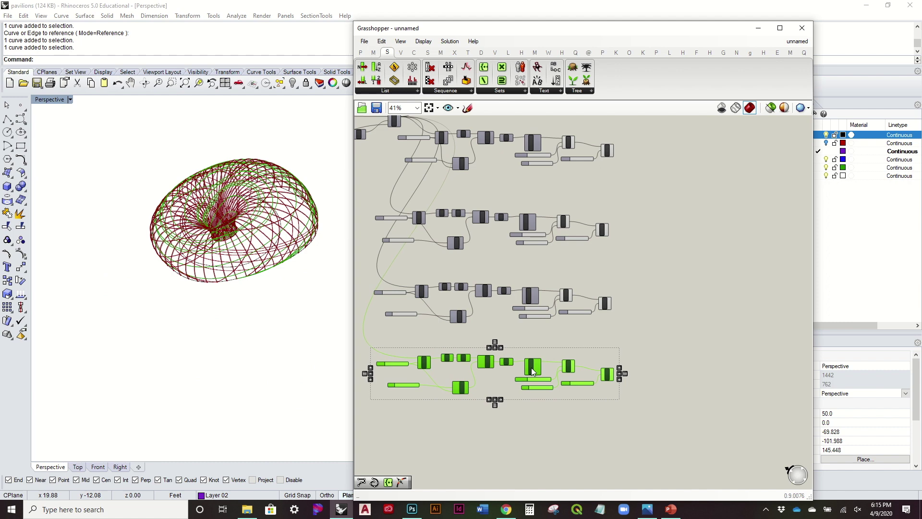
{"action": "left_click", "coordinate": [371, 360]}
Step: Bypass Reverse List in the fourth chain by moving it aside and connecting Divide's P output directly to Flip
{"action": "scroll", "coordinate": [423, 354], "scroll_direction": "up", "scroll_amount": 5}
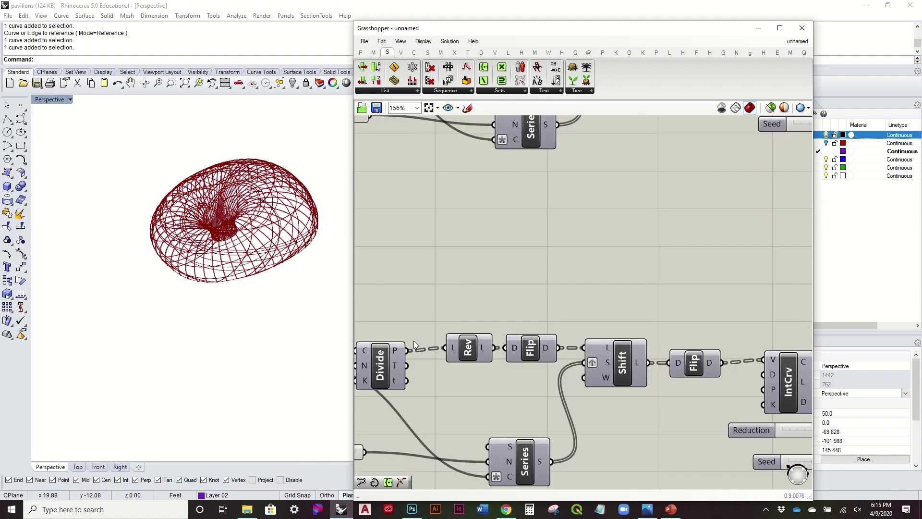
{"action": "right_click_drag", "start_coordinate": [413, 341], "coordinate": [444, 343]}
{"action": "left_click_drag", "start_coordinate": [438, 350], "coordinate": [529, 344]}
{"action": "left_click_drag", "start_coordinate": [504, 344], "coordinate": [503, 340]}
{"action": "scroll", "coordinate": [528, 321], "scroll_direction": "down", "scroll_amount": 5}
{"action": "scroll", "coordinate": [446, 354], "scroll_direction": "up", "scroll_amount": 6}
Step: Set the fourth chain's Step slider to 4 and check the pavilion from farther out
{"action": "left_click_drag", "start_coordinate": [457, 395], "coordinate": [428, 402]}
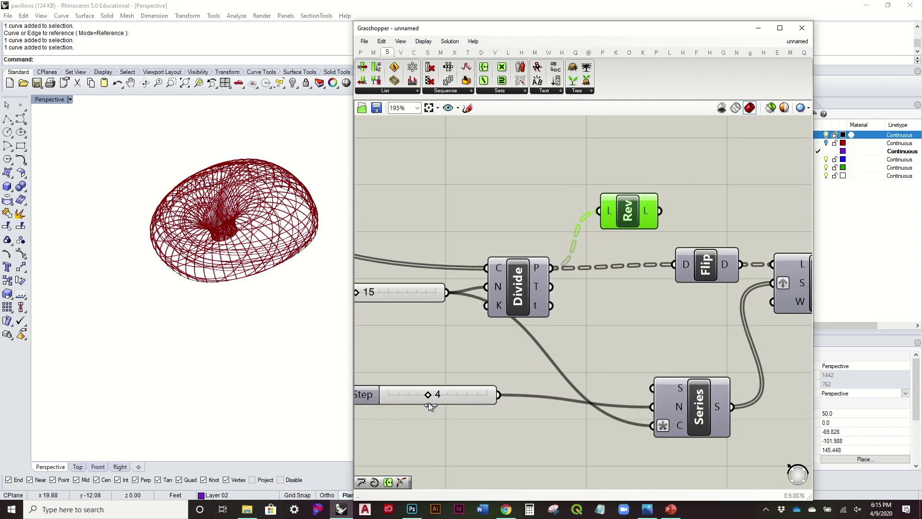
{"action": "left_click", "coordinate": [136, 300]}
{"action": "scroll", "coordinate": [136, 307], "scroll_direction": "down", "scroll_amount": 4}
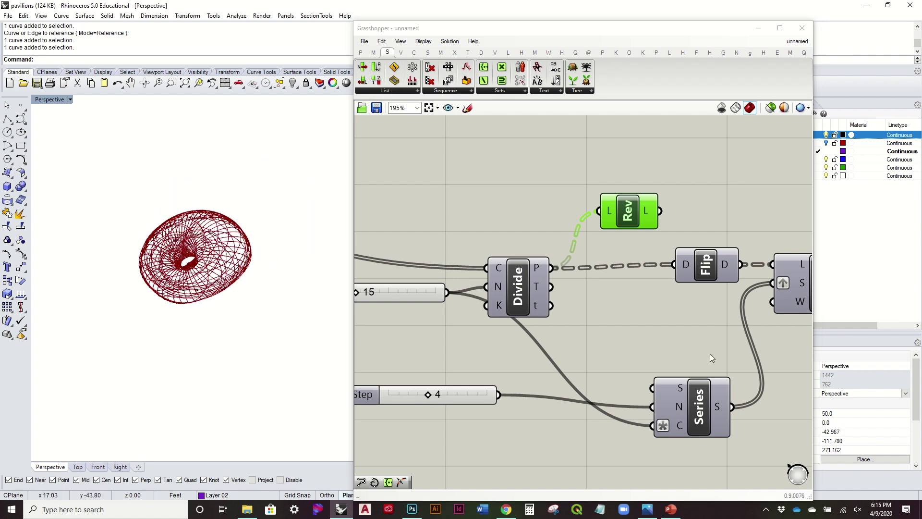
Step: Set the fourth chain's Reduction slider to 46 and Seed slider to 34
{"action": "right_click_drag", "start_coordinate": [667, 343], "coordinate": [532, 321]}
{"action": "scroll", "coordinate": [532, 322], "scroll_direction": "down", "scroll_amount": 3}
{"action": "right_click_drag", "start_coordinate": [614, 325], "coordinate": [453, 308]}
{"action": "scroll", "coordinate": [635, 316], "scroll_direction": "up", "scroll_amount": 2}
{"action": "scroll", "coordinate": [635, 316], "scroll_direction": "up", "scroll_amount": 1}
{"action": "right_click_drag", "start_coordinate": [232, 294], "coordinate": [197, 213]}
{"action": "scroll", "coordinate": [177, 263], "scroll_direction": "up", "scroll_amount": 8}
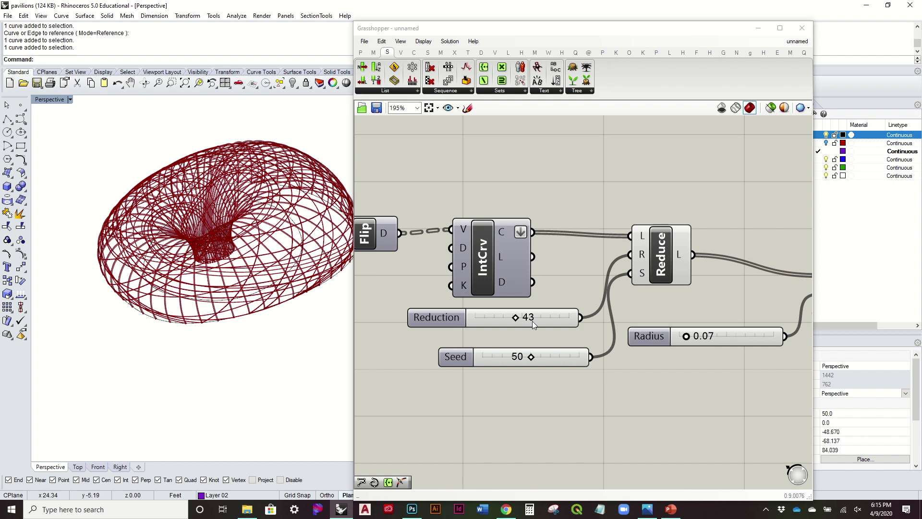
{"action": "left_click_drag", "start_coordinate": [513, 316], "coordinate": [502, 321]}
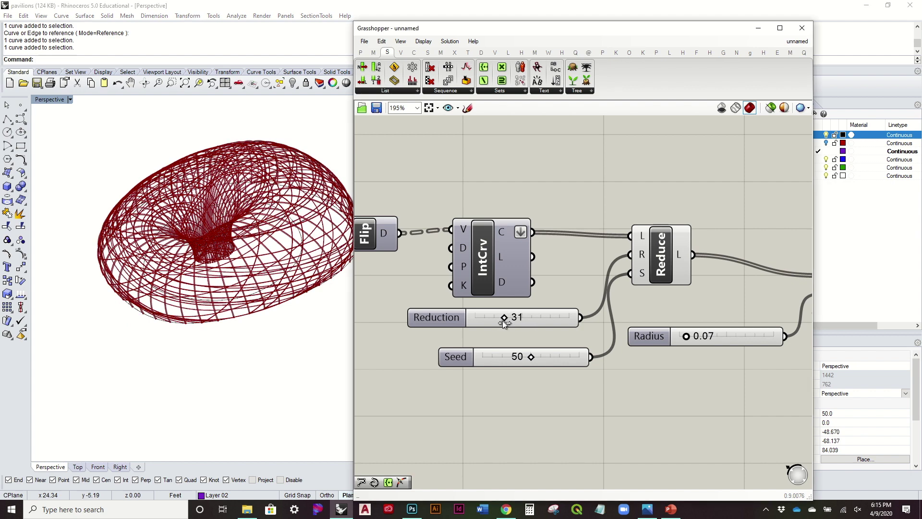
{"action": "left_click_drag", "start_coordinate": [529, 360], "coordinate": [512, 362]}
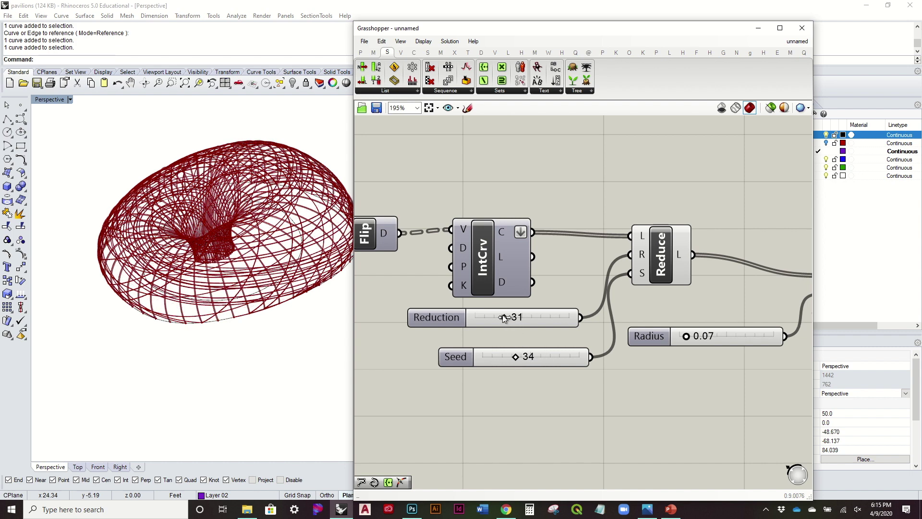
{"action": "mouse_move", "coordinate": [514, 318]}
{"action": "left_mouse_down"}
{"action": "mouse_move", "coordinate": [530, 319]}
{"action": "mouse_move", "coordinate": [517, 320]}
{"action": "left_mouse_up"}
Step: Examine the woven pavilion from several angles and close up, and review the third and fourth chains on the canvas
{"action": "right_click_drag", "start_coordinate": [200, 245], "coordinate": [211, 290]}
{"action": "right_click_drag", "start_coordinate": [380, 286], "coordinate": [328, 245]}
{"action": "right_click_drag", "start_coordinate": [534, 278], "coordinate": [592, 281]}
{"action": "right_click_drag", "start_coordinate": [189, 254], "coordinate": [249, 221]}
{"action": "scroll", "coordinate": [250, 224], "scroll_direction": "up", "scroll_amount": 5}
{"action": "scroll", "coordinate": [249, 224], "scroll_direction": "down", "scroll_amount": 4}
{"action": "right_click_drag", "start_coordinate": [243, 274], "coordinate": [235, 321]}
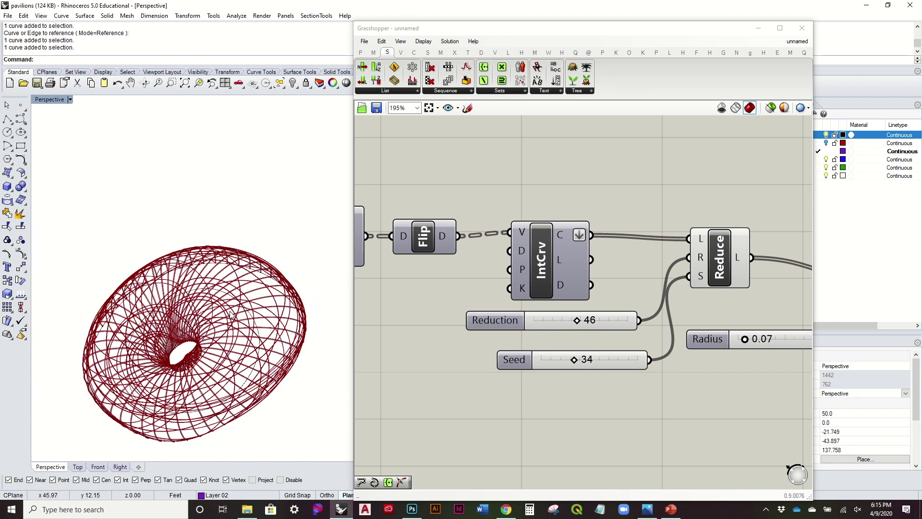
{"action": "scroll", "coordinate": [572, 249], "scroll_direction": "down", "scroll_amount": 4}
{"action": "right_click_drag", "start_coordinate": [572, 249], "coordinate": [683, 274]}
{"action": "scroll", "coordinate": [684, 277], "scroll_direction": "down", "scroll_amount": 2}
{"action": "left_click", "coordinate": [626, 237]}
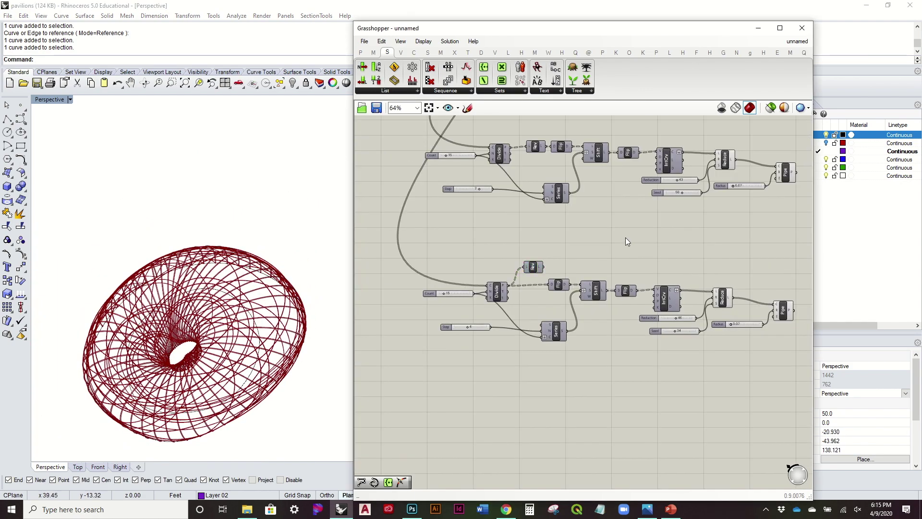
{"action": "right_click_drag", "start_coordinate": [625, 237], "coordinate": [612, 275]}
{"action": "scroll", "coordinate": [541, 322], "scroll_direction": "up", "scroll_amount": 2}
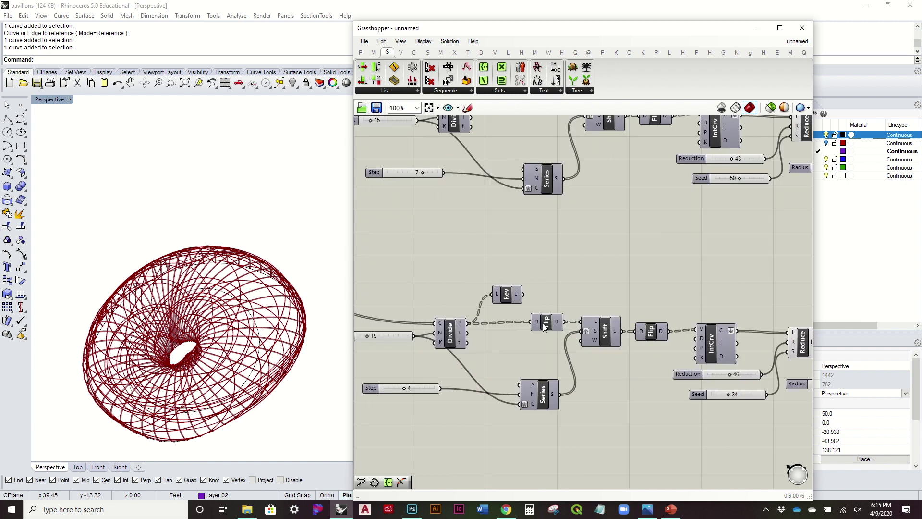
{"action": "scroll", "coordinate": [396, 273], "scroll_direction": "down", "scroll_amount": 1}
{"action": "right_click_drag", "start_coordinate": [490, 296], "coordinate": [508, 274]}
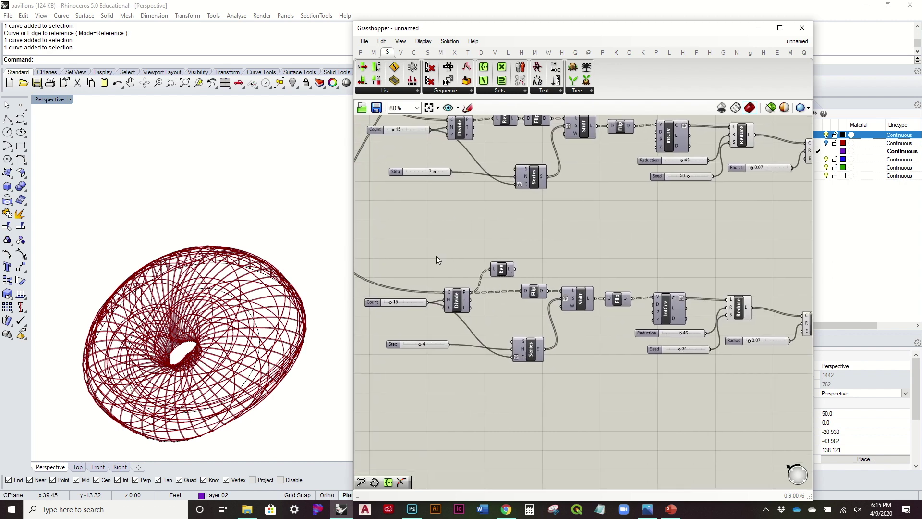
{"action": "right_click_drag", "start_coordinate": [249, 252], "coordinate": [231, 310]}
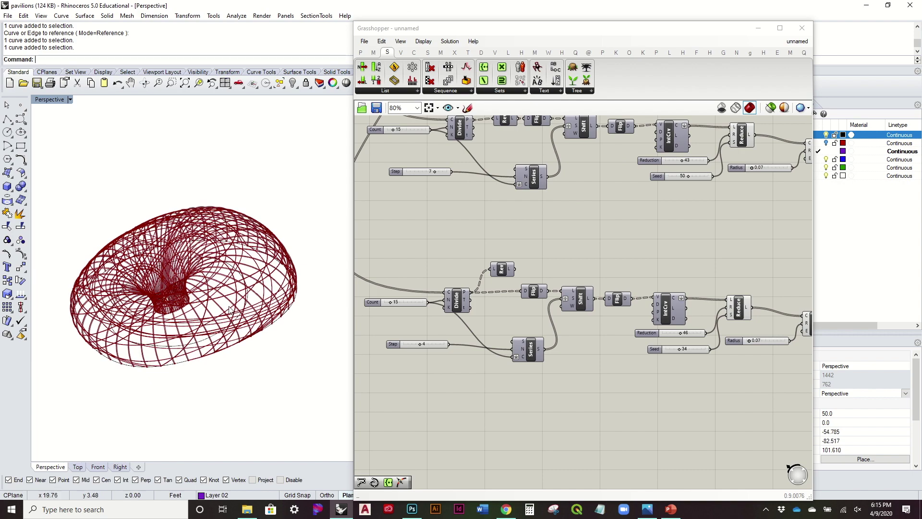
{"action": "right_click_drag", "start_coordinate": [458, 294], "coordinate": [486, 276]}
{"action": "right_click_drag", "start_coordinate": [268, 278], "coordinate": [347, 290]}
{"action": "scroll", "coordinate": [163, 256], "scroll_direction": "up", "scroll_amount": 2}
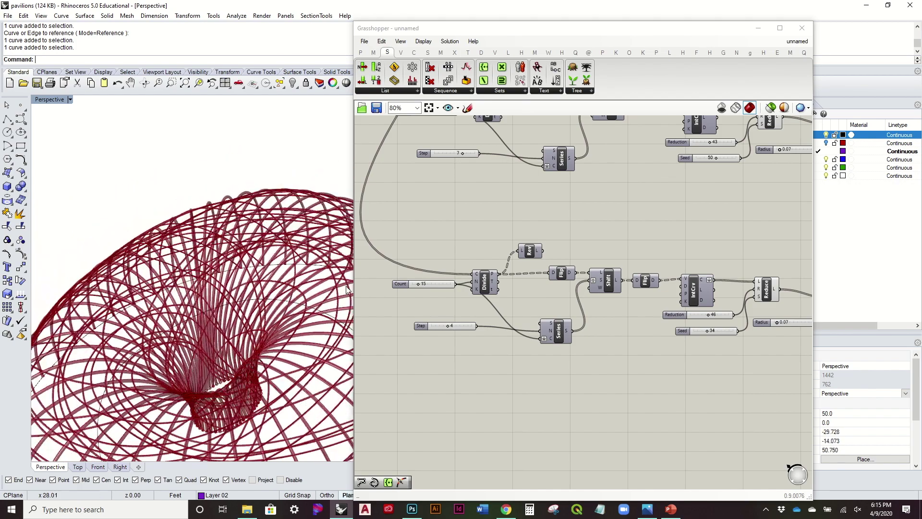
Step: Try the main Shift slider at 22 for a wider twist and set it to 7
{"action": "scroll", "coordinate": [512, 245], "scroll_direction": "down", "scroll_amount": 3}
{"action": "right_click_drag", "start_coordinate": [499, 246], "coordinate": [656, 246]}
{"action": "right_click_drag", "start_coordinate": [582, 248], "coordinate": [569, 374]}
{"action": "right_click_drag", "start_coordinate": [464, 133], "coordinate": [485, 208]}
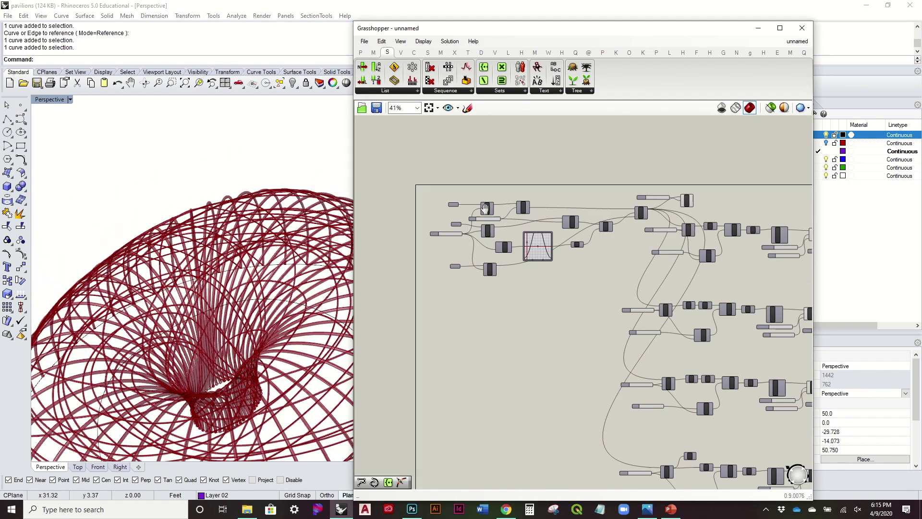
{"action": "scroll", "coordinate": [510, 209], "scroll_direction": "up", "scroll_amount": 5}
{"action": "mouse_move", "coordinate": [571, 267]}
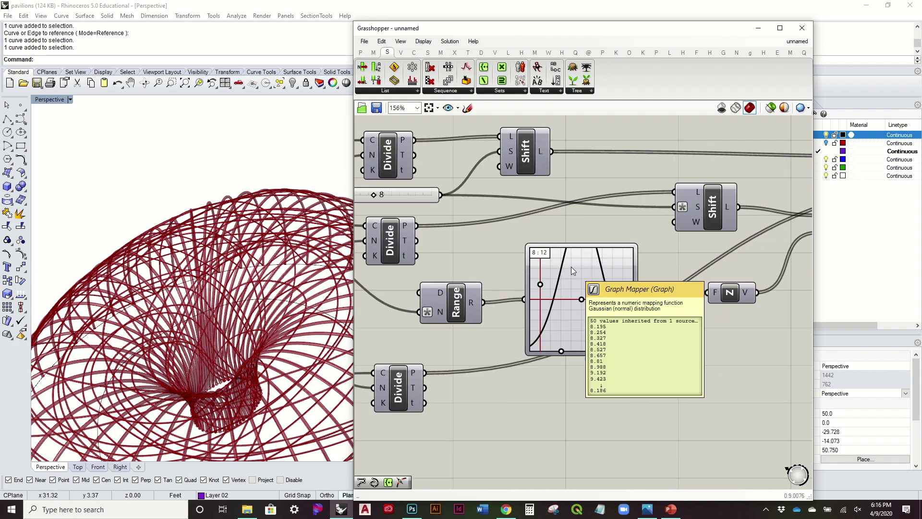
{"action": "right_click_drag", "start_coordinate": [456, 291], "coordinate": [632, 321]}
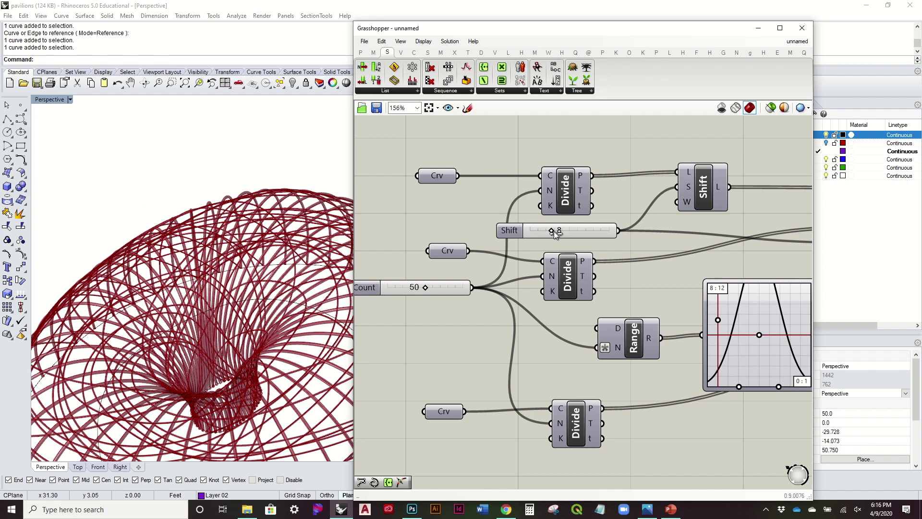
{"action": "left_click_drag", "start_coordinate": [563, 231], "coordinate": [574, 231]}
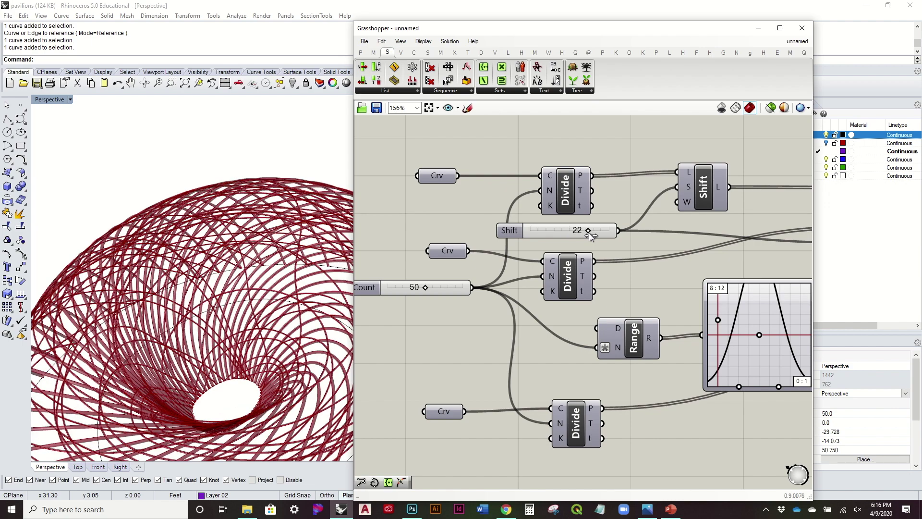
{"action": "right_click_drag", "start_coordinate": [207, 334], "coordinate": [248, 155]}
{"action": "left_click", "coordinate": [587, 232]}
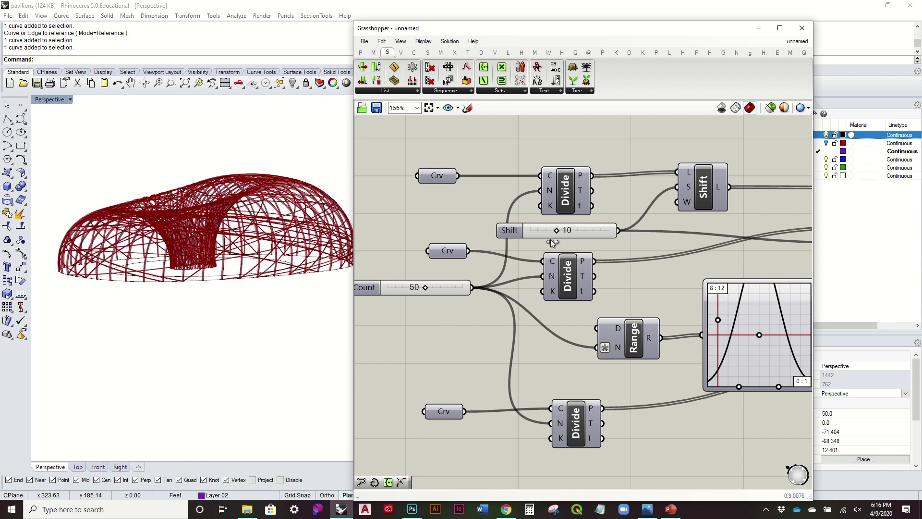
{"action": "mouse_move", "coordinate": [100, 228]}
{"action": "right_mouse_down"}
{"action": "mouse_move", "coordinate": [106, 279]}
{"action": "mouse_move", "coordinate": [92, 223]}
{"action": "right_mouse_up"}
Step: Widen the Graph Mapper's Gaussian curve by moving its lower handles outward
{"action": "right_click_drag", "start_coordinate": [630, 301], "coordinate": [540, 270]}
{"action": "scroll", "coordinate": [682, 330], "scroll_direction": "up", "scroll_amount": 1}
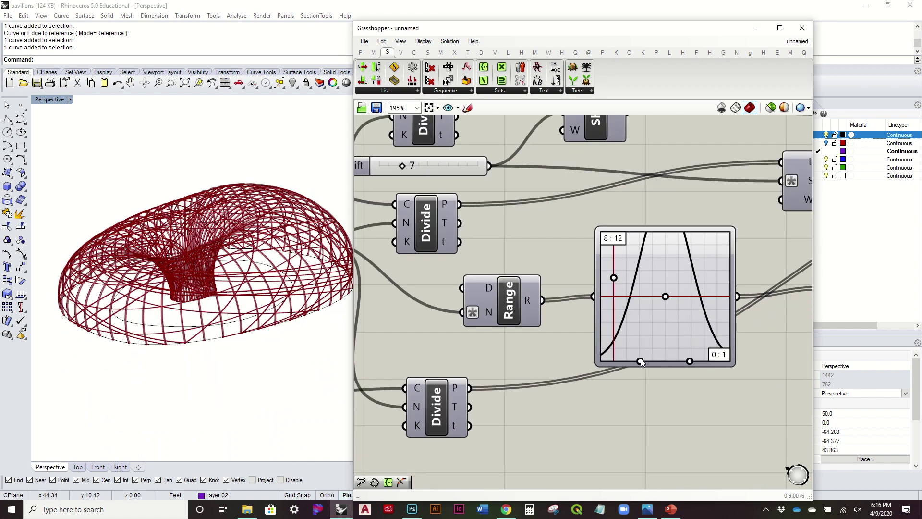
{"action": "left_click_drag", "start_coordinate": [630, 361], "coordinate": [634, 364]}
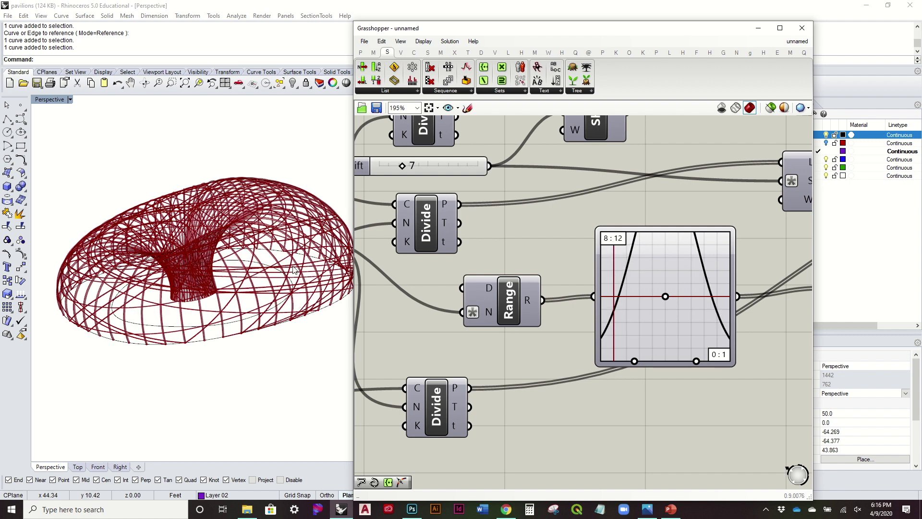
Step: Examine the reshaped pavilion from lower angles and up close where the arcs meet the ground
{"action": "right_click_drag", "start_coordinate": [294, 243], "coordinate": [196, 209]}
{"action": "left_click", "coordinate": [668, 263]}
{"action": "scroll", "coordinate": [669, 264], "scroll_direction": "down", "scroll_amount": 10}
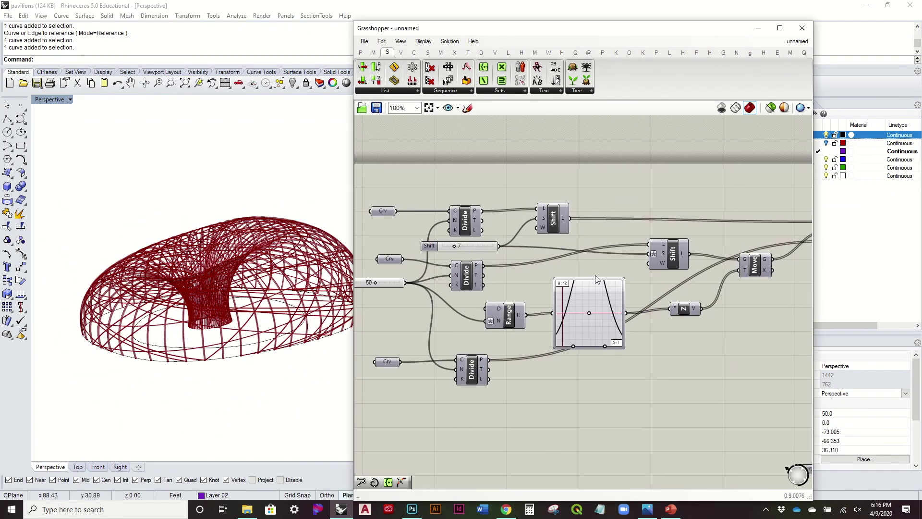
{"action": "scroll", "coordinate": [560, 258], "scroll_direction": "down", "scroll_amount": 2}
{"action": "right_click_drag", "start_coordinate": [609, 298], "coordinate": [568, 254]}
{"action": "right_click_drag", "start_coordinate": [222, 283], "coordinate": [205, 247]}
{"action": "right_click_drag", "start_coordinate": [231, 327], "coordinate": [200, 351]}
{"action": "right_click_drag", "start_coordinate": [452, 255], "coordinate": [509, 271]}
{"action": "scroll", "coordinate": [250, 310], "scroll_direction": "up", "scroll_amount": 6}
{"action": "scroll", "coordinate": [623, 208], "scroll_direction": "up", "scroll_amount": 3}
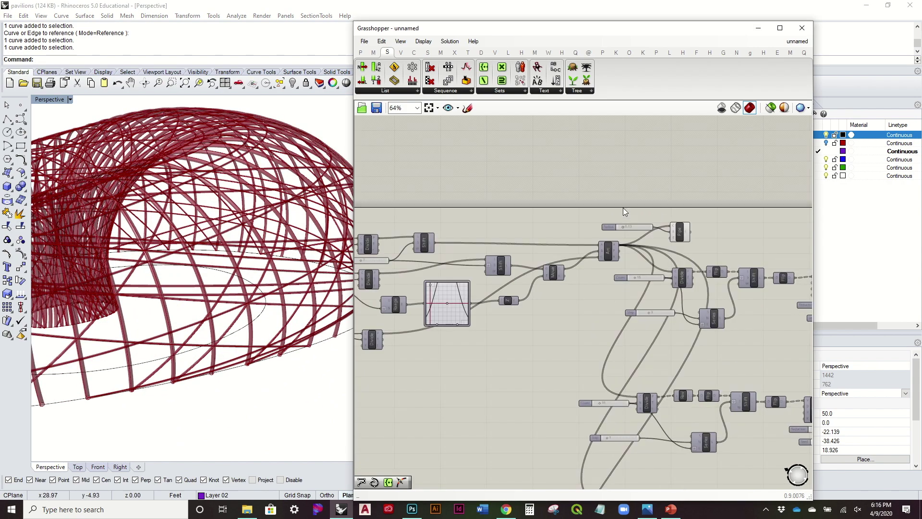
Step: Duplicate the arcs' Radius slider and Pipe component below the Graph Mapper, and connect the third Crv to the copy's curve input
{"action": "left_click_drag", "start_coordinate": [726, 247], "coordinate": [643, 200]}
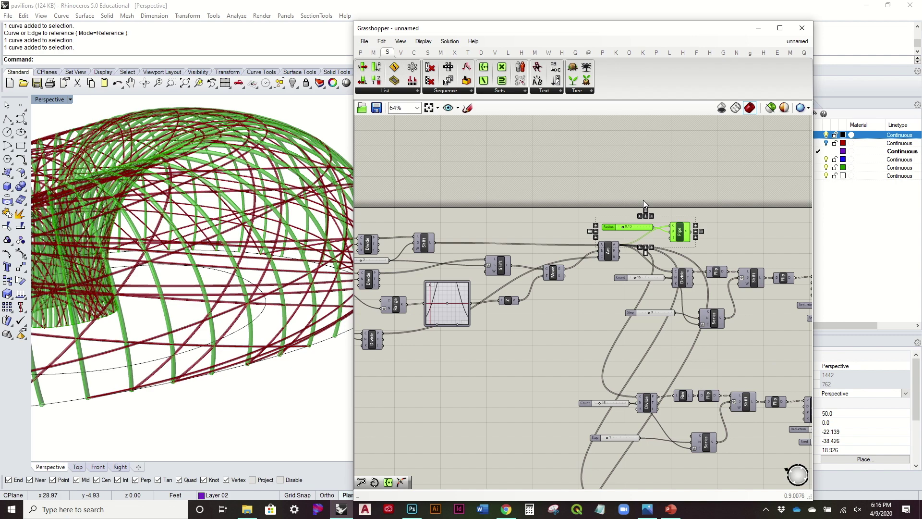
{"action": "left_click_drag", "start_coordinate": [680, 231], "coordinate": [463, 388], "text": "alt"}
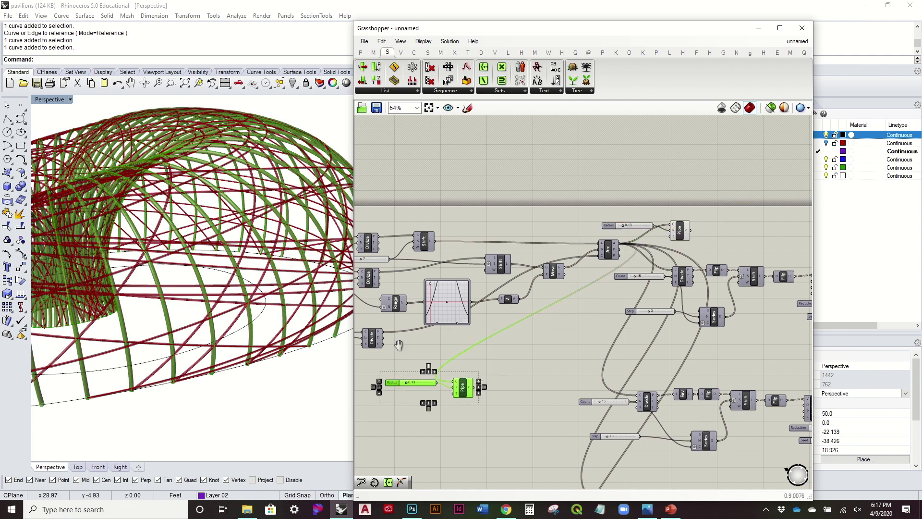
{"action": "scroll", "coordinate": [399, 344], "scroll_direction": "up", "scroll_amount": 3}
{"action": "left_click", "coordinate": [377, 319]}
{"action": "left_click_drag", "start_coordinate": [384, 309], "coordinate": [634, 402]}
Step: Examine the piped base curve and the whole pavilion from several angles and distances
{"action": "right_click_drag", "start_coordinate": [138, 328], "coordinate": [232, 299]}
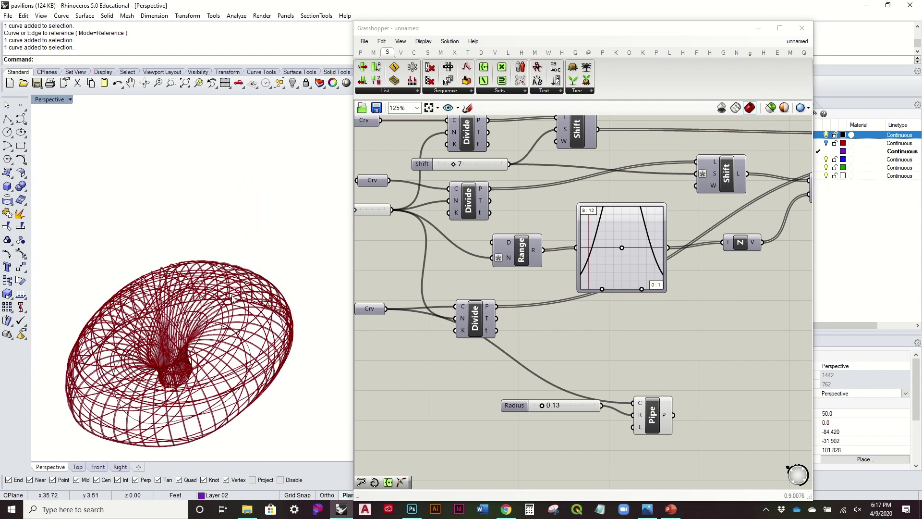
{"action": "scroll", "coordinate": [679, 283], "scroll_direction": "down", "scroll_amount": 3}
{"action": "right_click_drag", "start_coordinate": [679, 282], "coordinate": [475, 254]}
{"action": "right_click_drag", "start_coordinate": [179, 291], "coordinate": [253, 325]}
{"action": "right_click_drag", "start_coordinate": [205, 359], "coordinate": [228, 390]}
{"action": "scroll", "coordinate": [202, 307], "scroll_direction": "up", "scroll_amount": 5}
{"action": "scroll", "coordinate": [236, 318], "scroll_direction": "down", "scroll_amount": 5}
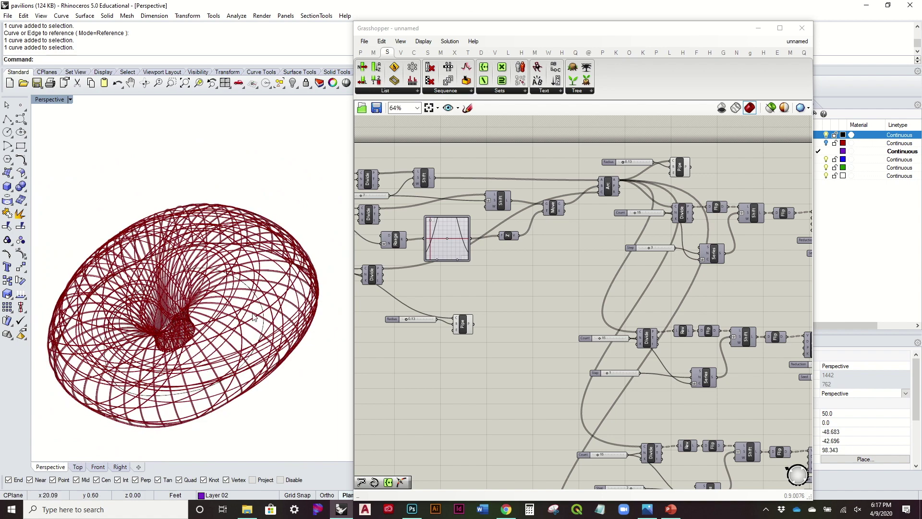
{"action": "right_click_drag", "start_coordinate": [283, 380], "coordinate": [271, 344]}
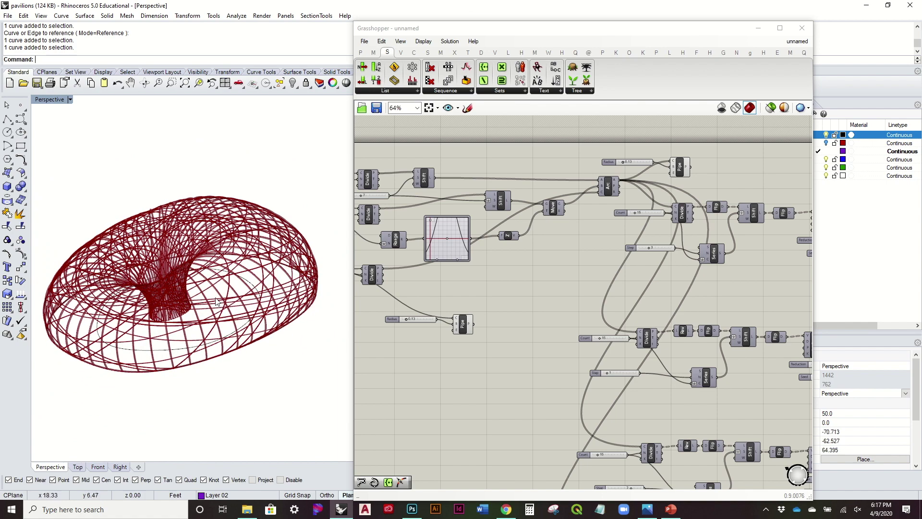
{"action": "right_click_drag", "start_coordinate": [191, 330], "coordinate": [214, 353]}
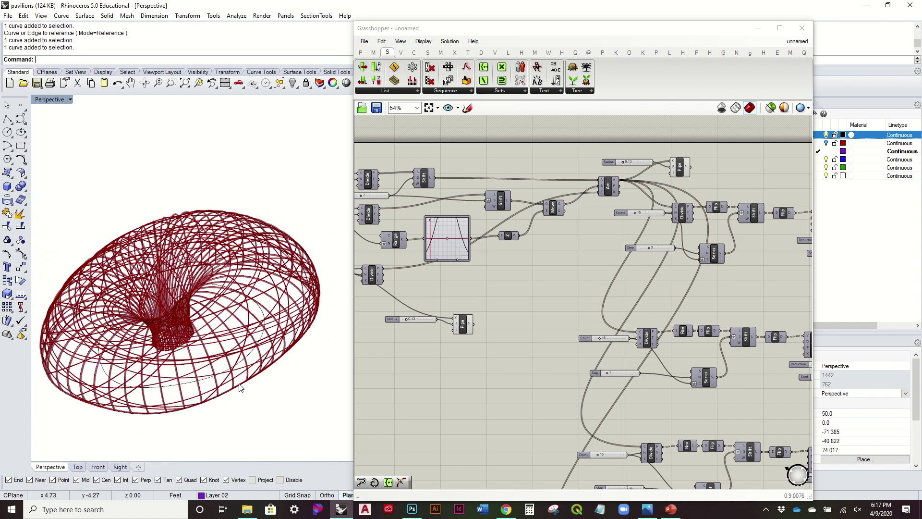
{"action": "right_click_drag", "start_coordinate": [288, 376], "coordinate": [242, 357]}
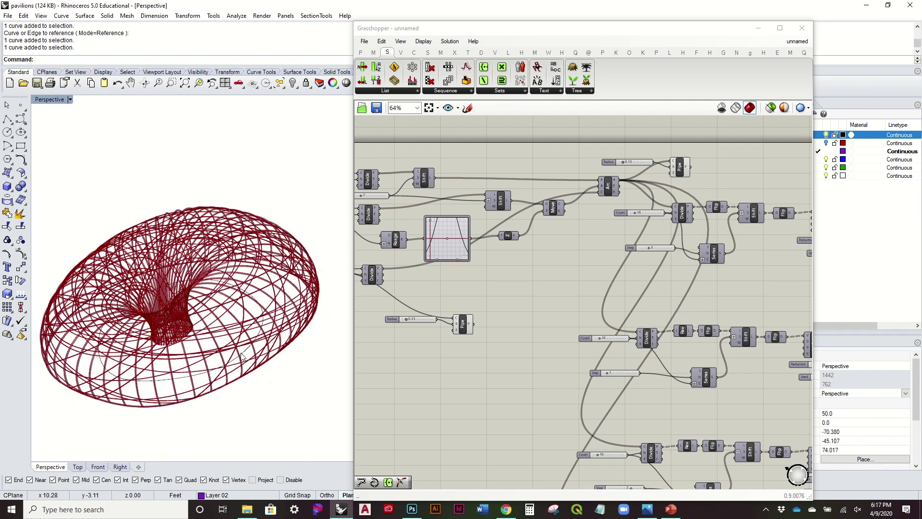
Step: Review the Arc component and its outgoing connections alongside the whole pavilion
{"action": "left_click", "coordinate": [615, 243]}
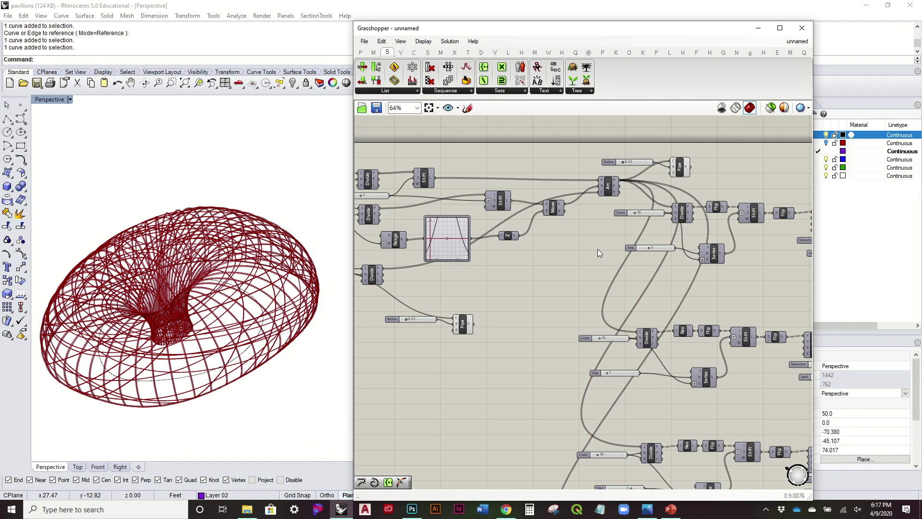
{"action": "scroll", "coordinate": [597, 249], "scroll_direction": "up", "scroll_amount": 5}
{"action": "left_click", "coordinate": [559, 234]}
{"action": "left_click", "coordinate": [511, 296]}
{"action": "right_click_drag", "start_coordinate": [511, 295], "coordinate": [535, 292]}
{"action": "mouse_move", "coordinate": [222, 261]}
{"action": "right_mouse_down"}
{"action": "mouse_move", "coordinate": [210, 317]}
{"action": "mouse_move", "coordinate": [215, 269]}
{"action": "right_mouse_up"}
{"action": "scroll", "coordinate": [219, 302], "scroll_direction": "down", "scroll_amount": 3}
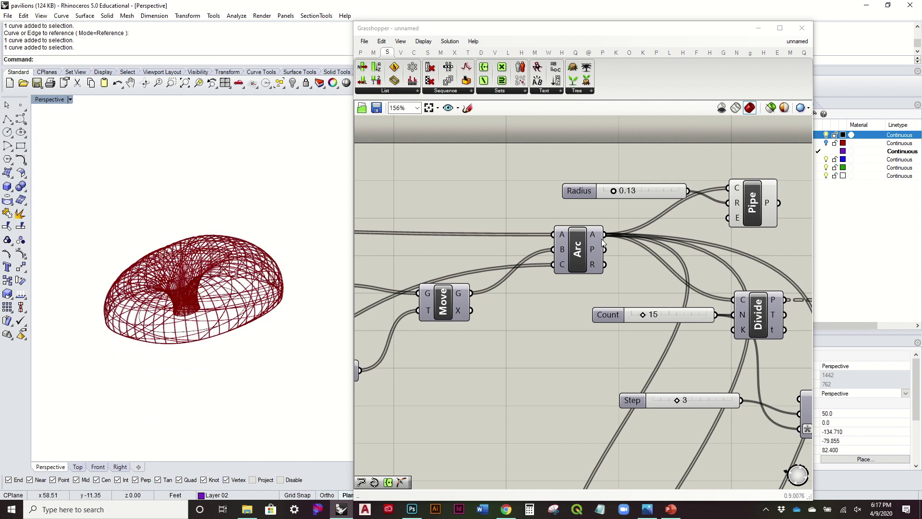
{"action": "scroll", "coordinate": [609, 233], "scroll_direction": "down", "scroll_amount": 5}
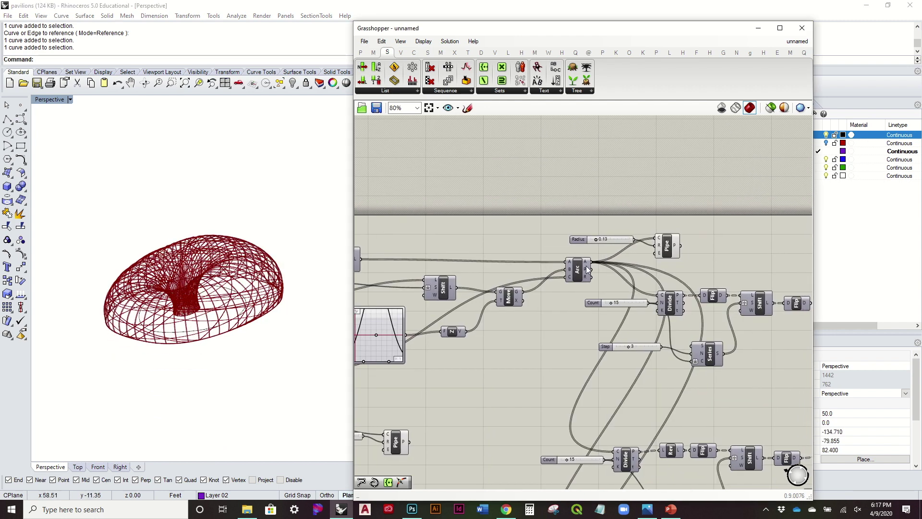
{"action": "left_click", "coordinate": [580, 272]}
{"action": "right_click_drag", "start_coordinate": [253, 278], "coordinate": [249, 332]}
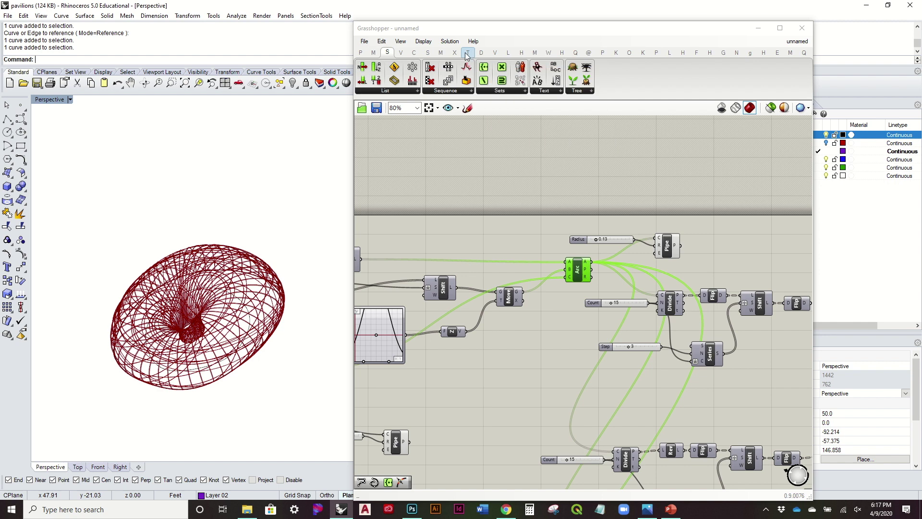
Step: Add a Sweep2 component and place it above the first Shift component
{"action": "left_click", "coordinate": [428, 52]}
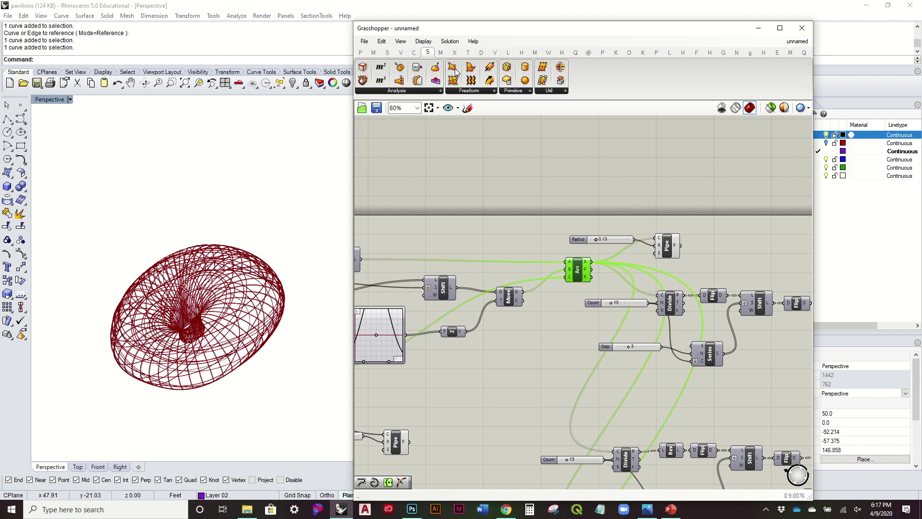
{"action": "left_click", "coordinate": [474, 94]}
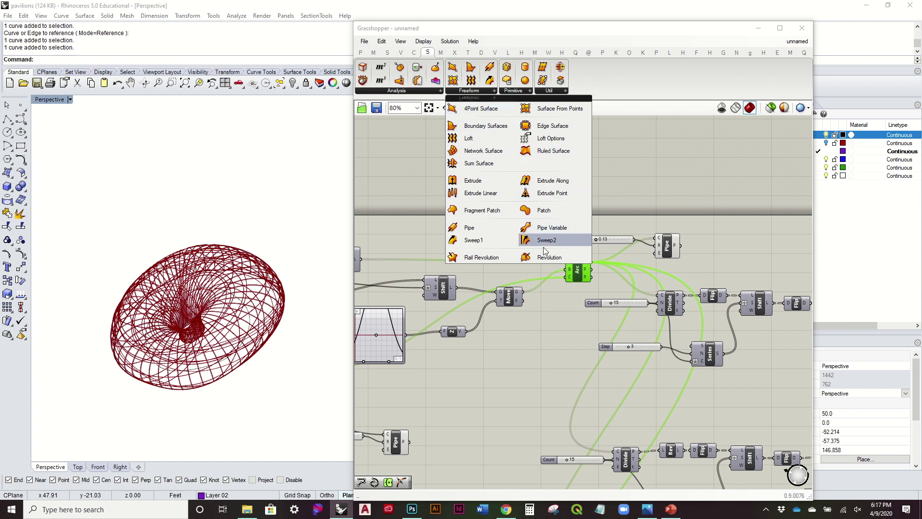
{"action": "left_click_drag", "start_coordinate": [546, 241], "coordinate": [449, 262]}
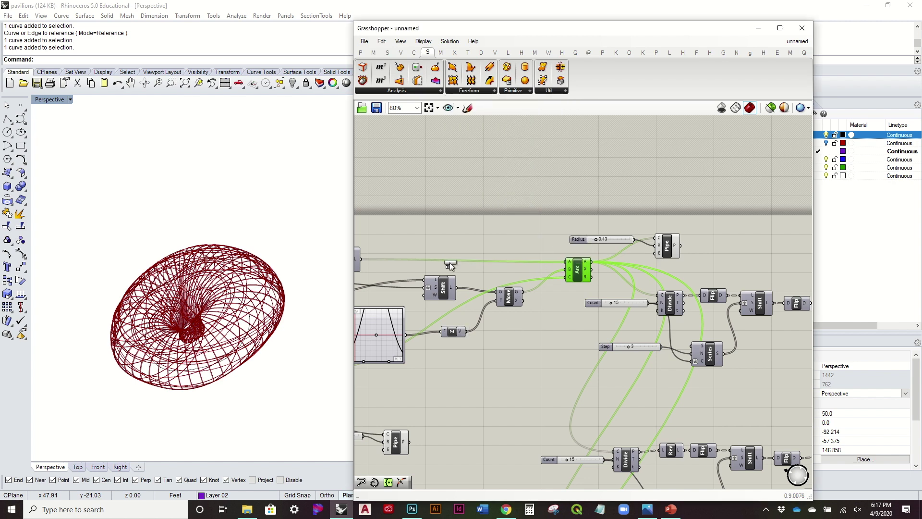
{"action": "right_click_drag", "start_coordinate": [522, 240], "coordinate": [672, 241]}
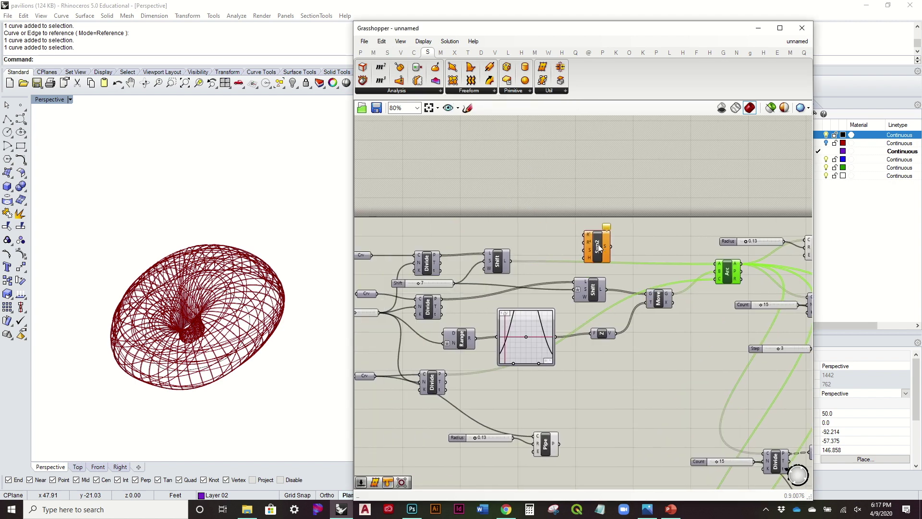
{"action": "left_click_drag", "start_coordinate": [598, 246], "coordinate": [493, 219]}
Step: Connect the first Crv to Sweep2's R1 rail input and the third Crv to its R2 rail input
{"action": "scroll", "coordinate": [528, 211], "scroll_direction": "up", "scroll_amount": 3}
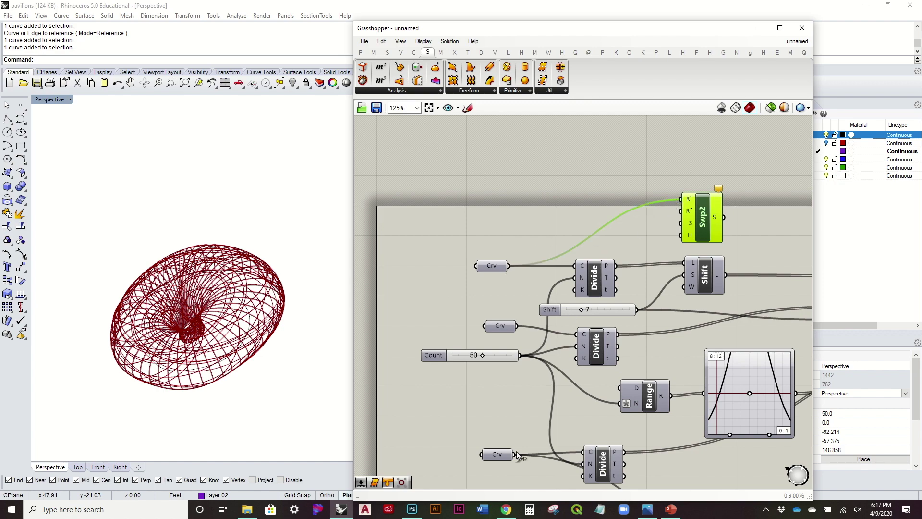
{"action": "left_click_drag", "start_coordinate": [555, 352], "coordinate": [680, 210]}
{"action": "right_click_drag", "start_coordinate": [700, 226], "coordinate": [414, 249]}
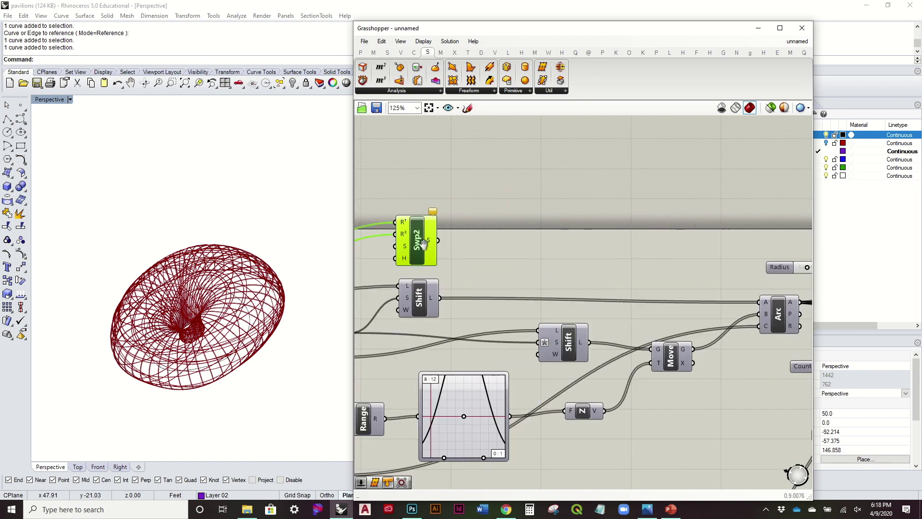
Step: Move Sweep2 above the arcs' Pipe component and connect the Arc component's A output to Sweep2's S sections input
{"action": "scroll", "coordinate": [417, 250], "scroll_direction": "down", "scroll_amount": 2}
{"action": "left_click_drag", "start_coordinate": [418, 248], "coordinate": [706, 231]}
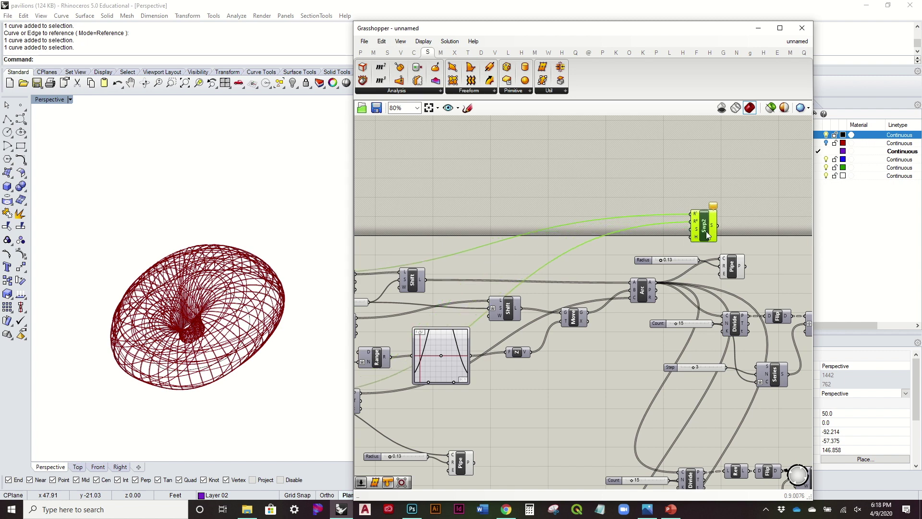
{"action": "scroll", "coordinate": [689, 247], "scroll_direction": "up", "scroll_amount": 3}
{"action": "right_click_drag", "start_coordinate": [637, 271], "coordinate": [431, 293]}
{"action": "scroll", "coordinate": [451, 295], "scroll_direction": "up", "scroll_amount": 2}
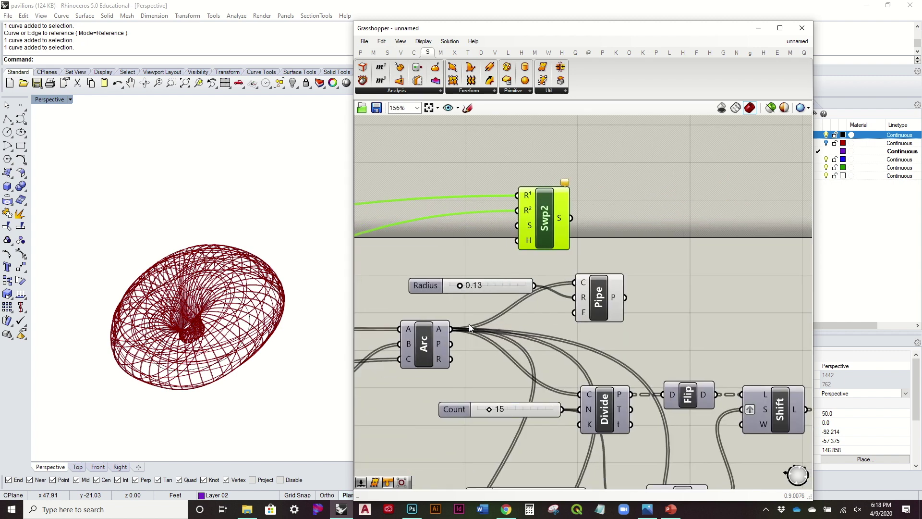
{"action": "left_click_drag", "start_coordinate": [515, 224], "coordinate": [515, 224]}
Step: Examine the swept surface against the piped curves from inside and outside the pavilion, at several angles and distances
{"action": "right_click_drag", "start_coordinate": [159, 331], "coordinate": [173, 300]}
{"action": "scroll", "coordinate": [168, 251], "scroll_direction": "up", "scroll_amount": 6}
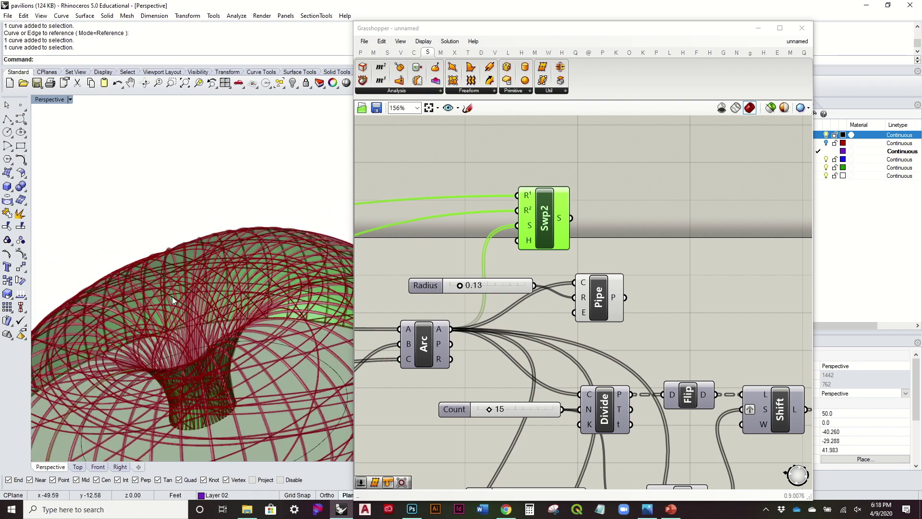
{"action": "left_click", "coordinate": [662, 297]}
{"action": "right_click_drag", "start_coordinate": [308, 288], "coordinate": [274, 303]}
{"action": "scroll", "coordinate": [273, 338], "scroll_direction": "down", "scroll_amount": 7}
{"action": "scroll", "coordinate": [281, 282], "scroll_direction": "up", "scroll_amount": 3}
{"action": "right_click_drag", "start_coordinate": [302, 364], "coordinate": [161, 273]}
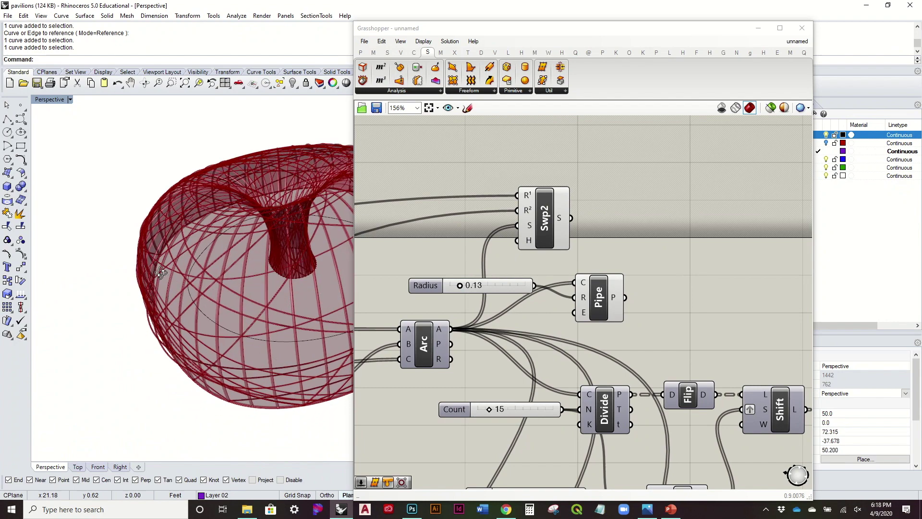
{"action": "right_click_drag", "start_coordinate": [136, 336], "coordinate": [160, 262]}
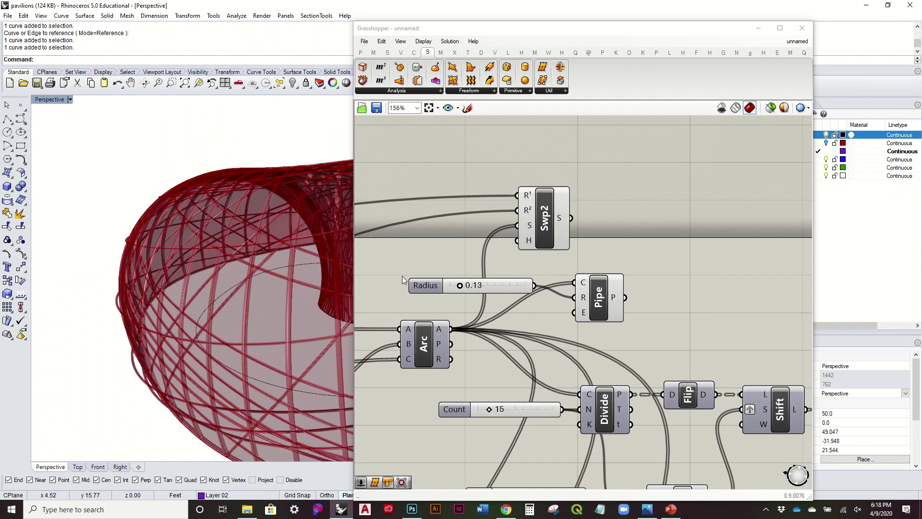
{"action": "scroll", "coordinate": [563, 273], "scroll_direction": "down", "scroll_amount": 3}
{"action": "right_click_drag", "start_coordinate": [205, 293], "coordinate": [259, 331]}
{"action": "right_click_drag", "start_coordinate": [605, 349], "coordinate": [561, 344]}
{"action": "right_click_drag", "start_coordinate": [99, 356], "coordinate": [262, 302]}
{"action": "scroll", "coordinate": [259, 267], "scroll_direction": "down", "scroll_amount": 3}
{"action": "scroll", "coordinate": [316, 268], "scroll_direction": "up", "scroll_amount": 4}
{"action": "right_click_drag", "start_coordinate": [300, 330], "coordinate": [279, 278]}
Step: Reposition Sweep2 slightly farther up and to the right, clear of the Radius slider and Pipe component, and deselect it
{"action": "right_click_drag", "start_coordinate": [426, 233], "coordinate": [490, 263]}
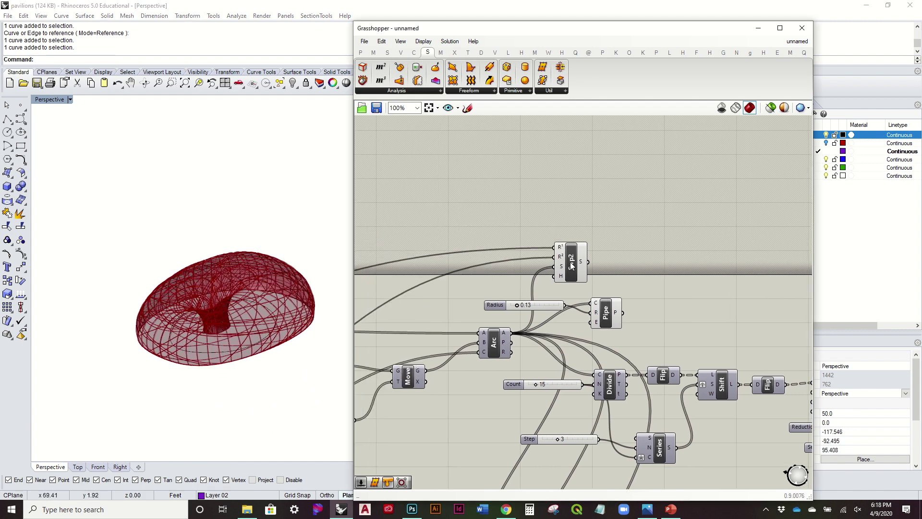
{"action": "left_click_drag", "start_coordinate": [571, 265], "coordinate": [599, 254]}
{"action": "left_click", "coordinate": [634, 280]}
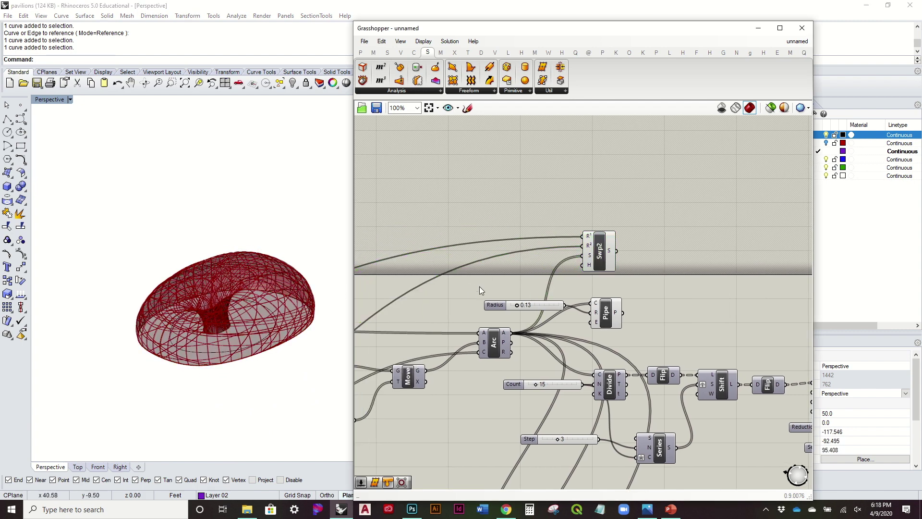